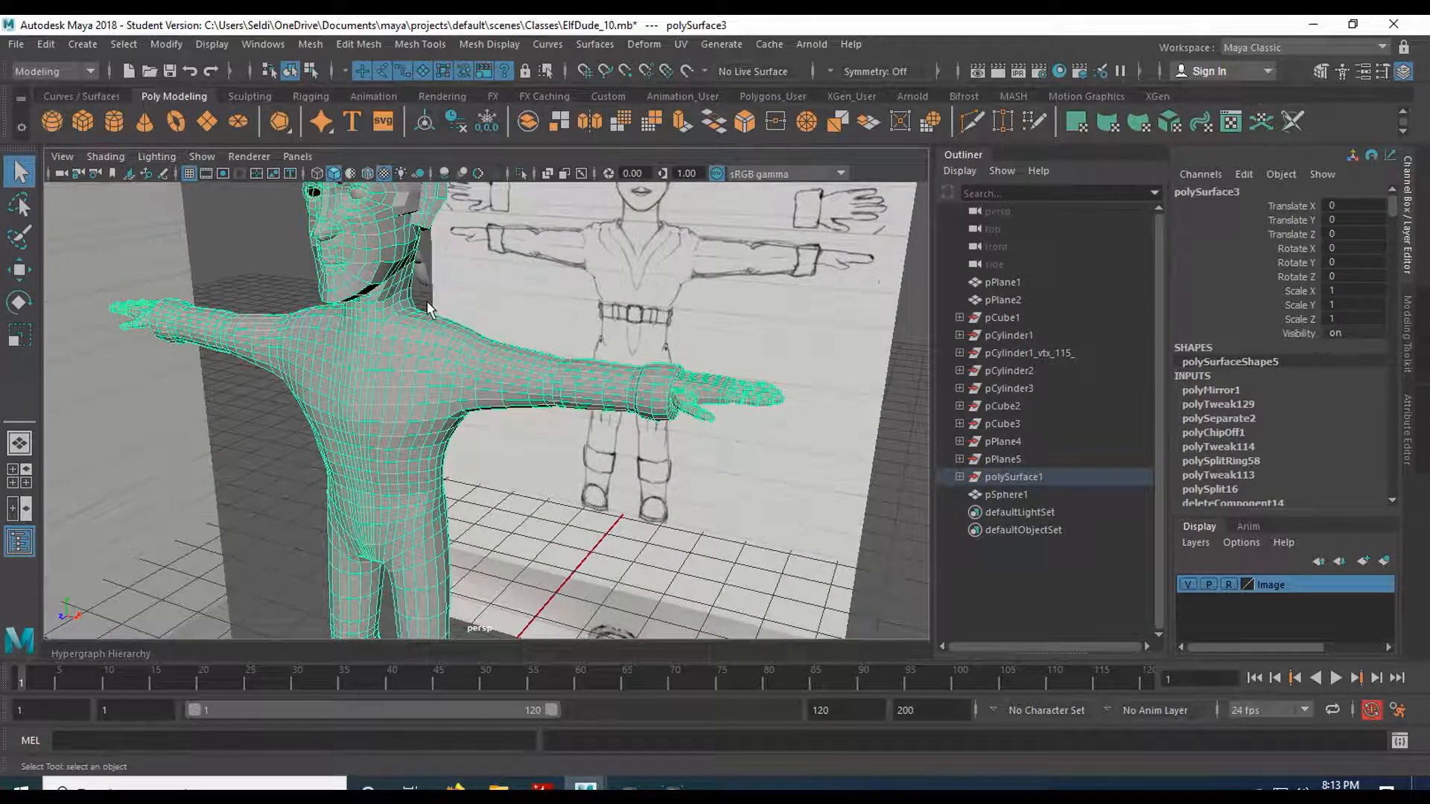
- Open the body's material attributes in the front view and raise the lambert1 transparency until the reference drawing shows through the mesh
left_click_drag(428, 309, 424, 380, "alt")
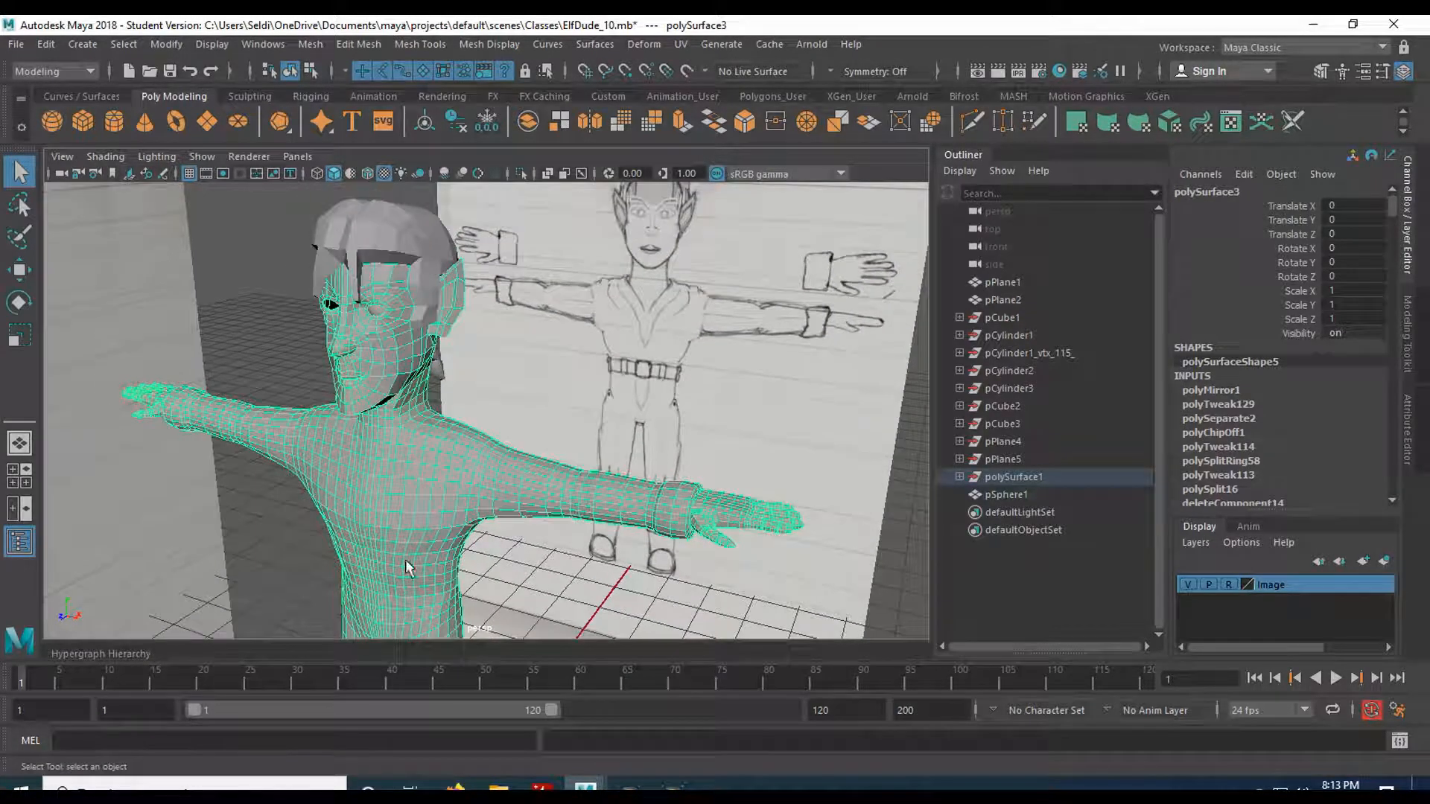
left_click_drag(438, 504, 730, 259, "alt")
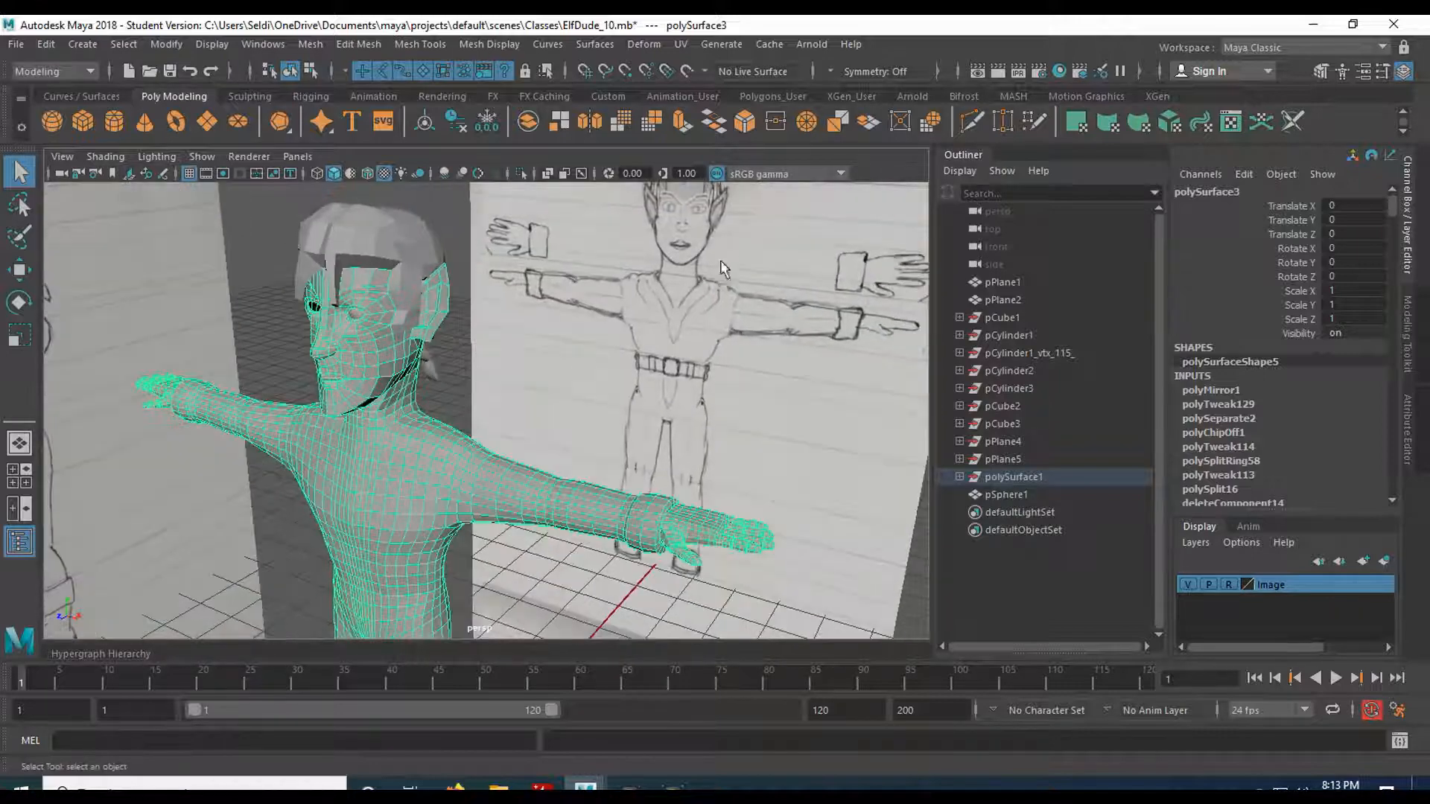
left_click_drag(726, 341, 482, 386, "alt")
scroll(482, 372, "up", 4)
key("space")
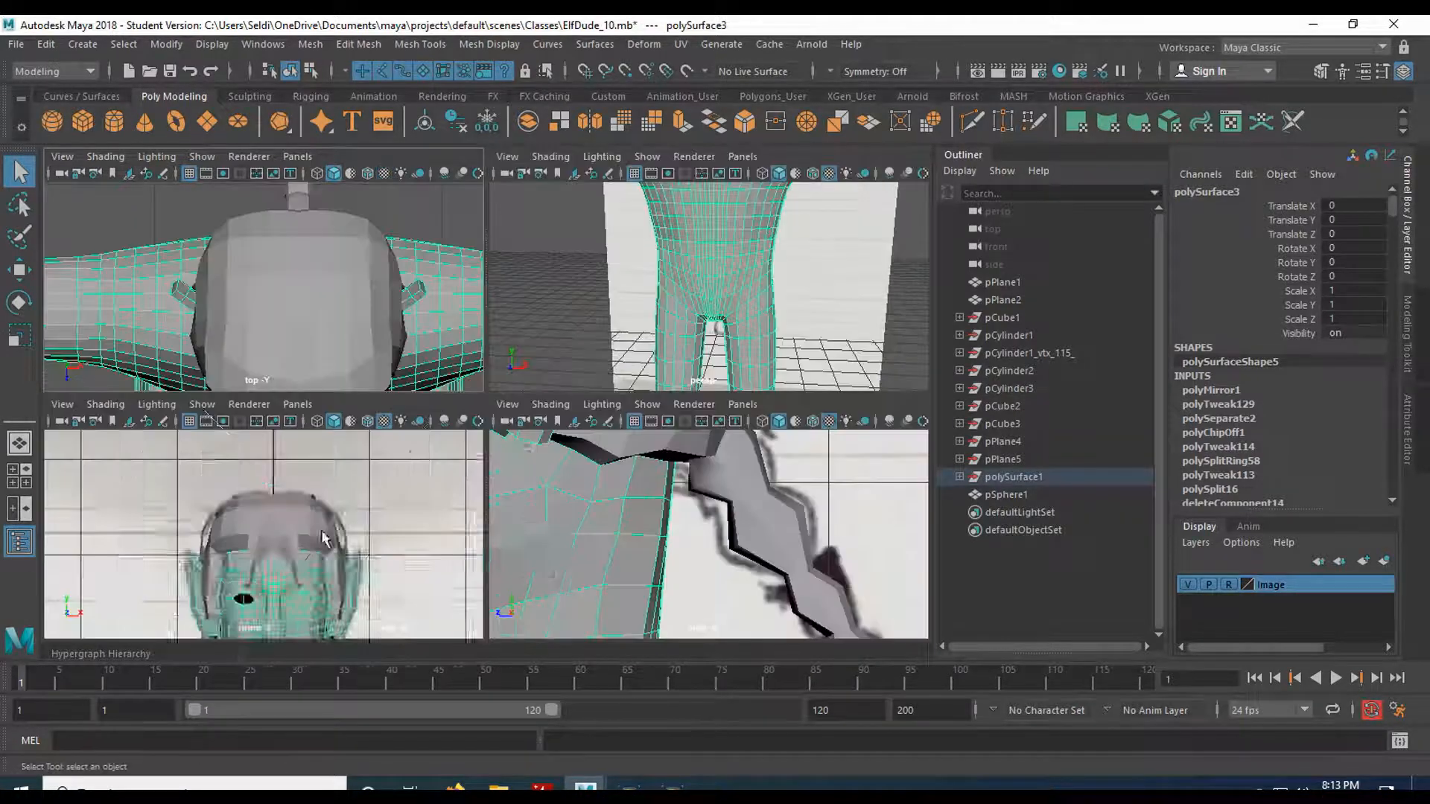
key("space")
scroll(405, 494, "down", 4)
middle_click_drag(534, 625, 486, 440, "alt")
right_click_drag(484, 402, 487, 718)
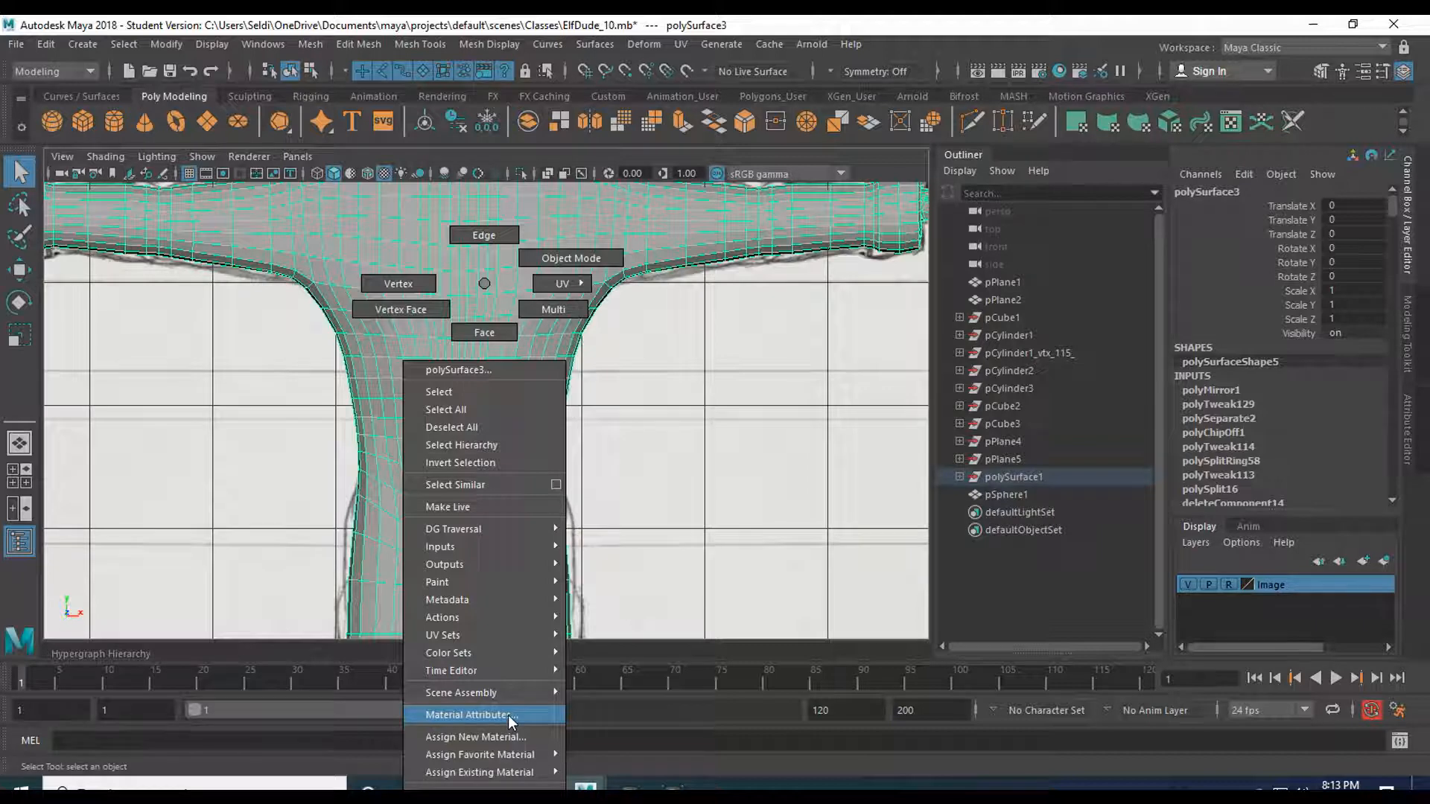
right_click_drag(511, 721, 511, 721)
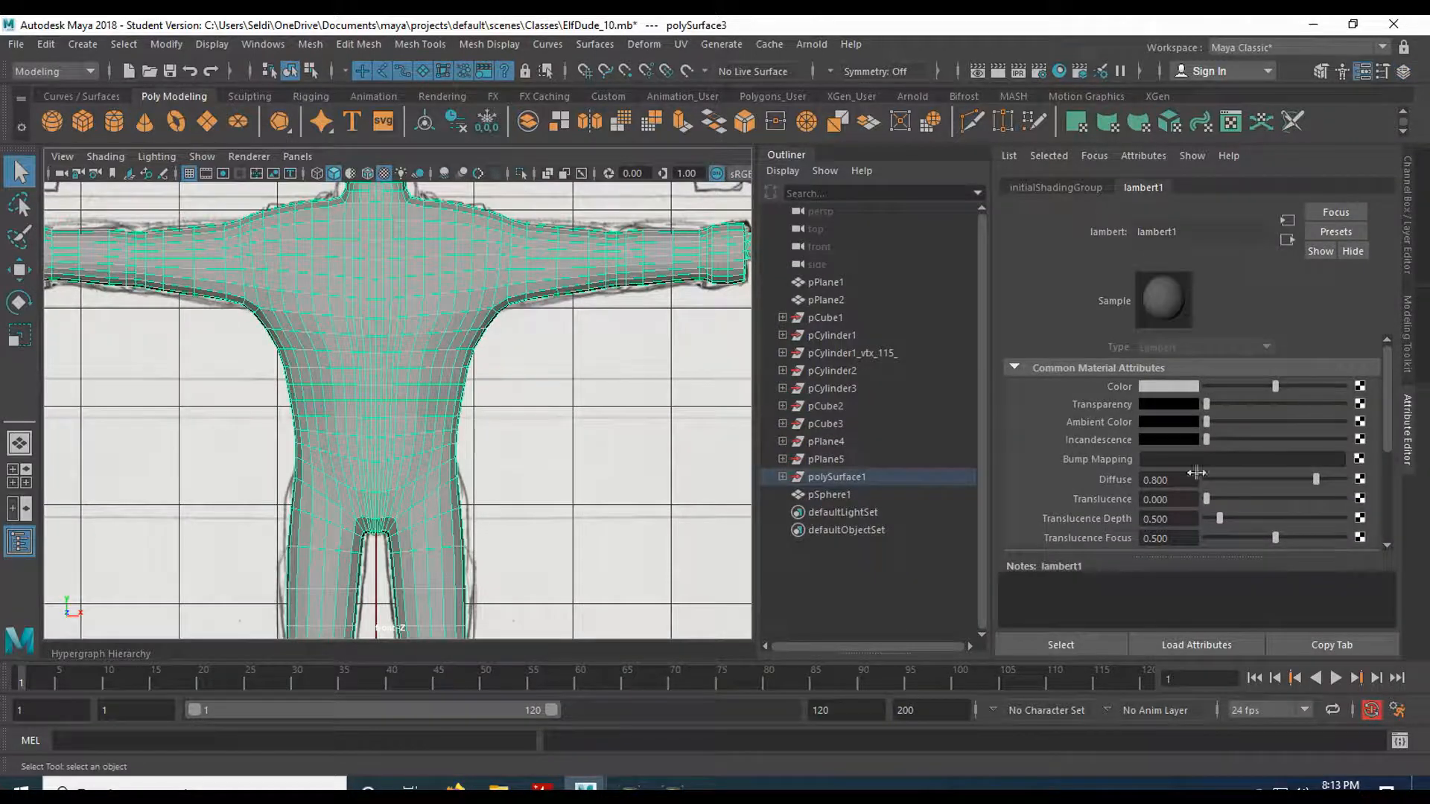
left_click_drag(1207, 402, 1309, 403)
- Select the two complete face loops around the waist that match the belt in the front reference drawing
scroll(541, 435, "up", 5)
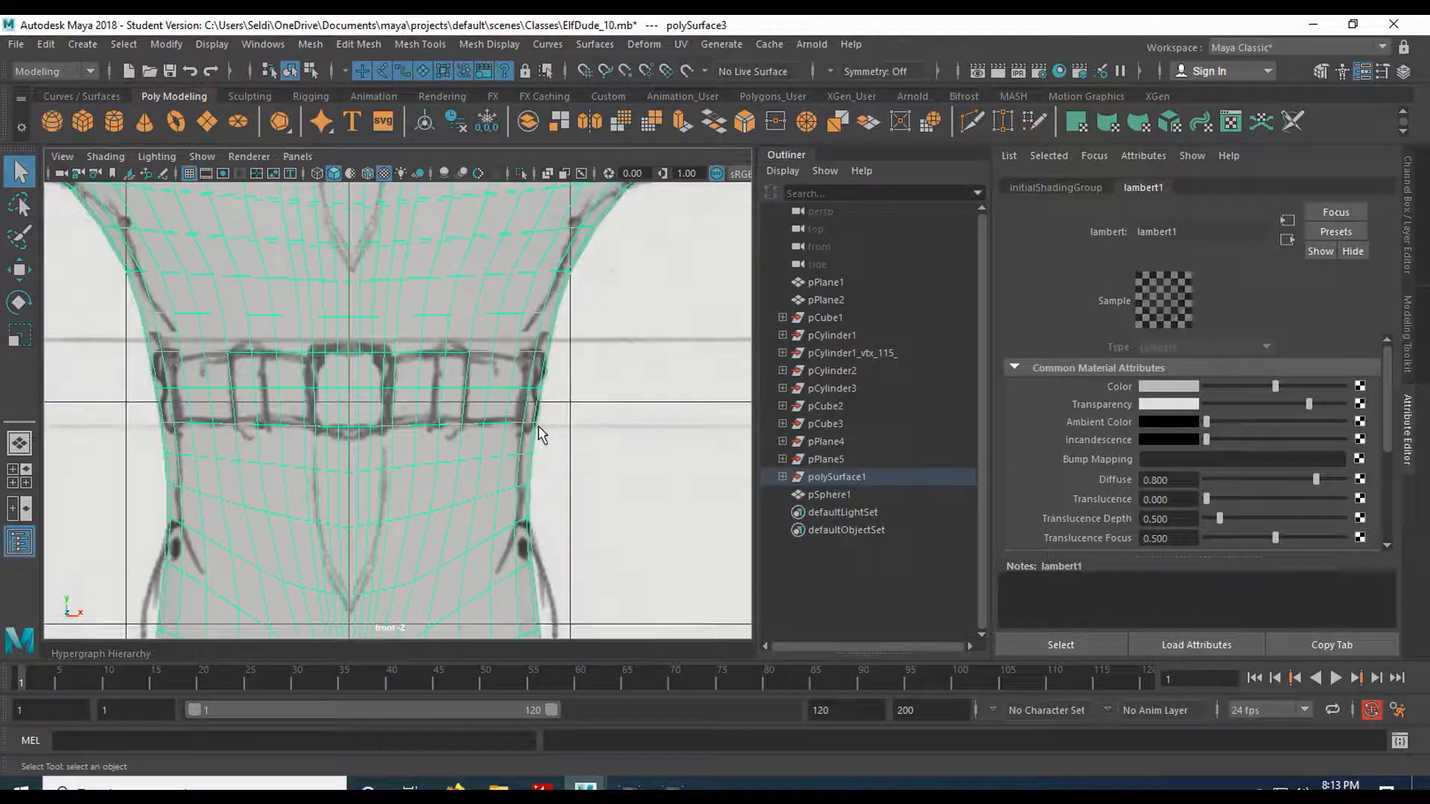
scroll(542, 436, "down", 1)
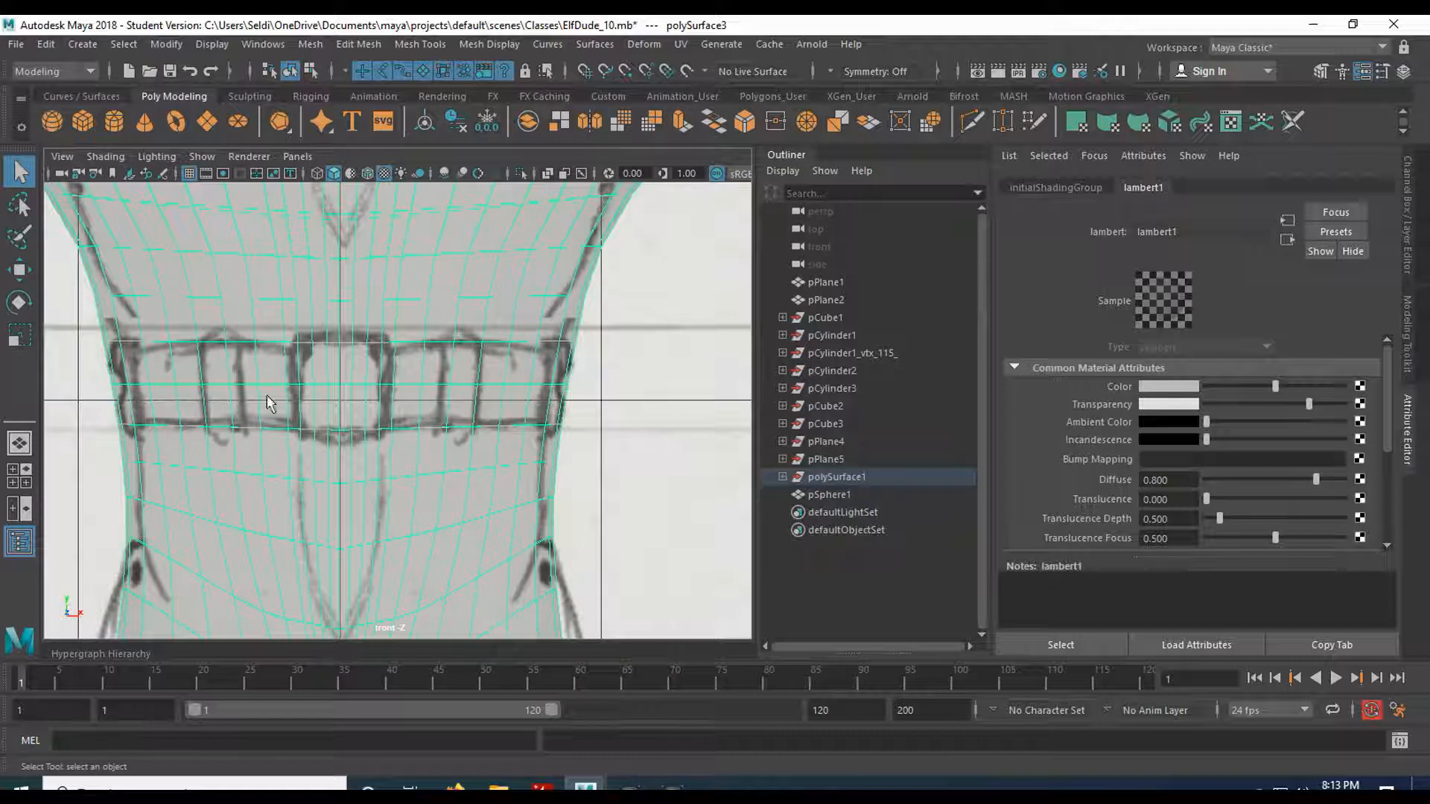
right_click_drag(459, 373, 453, 333)
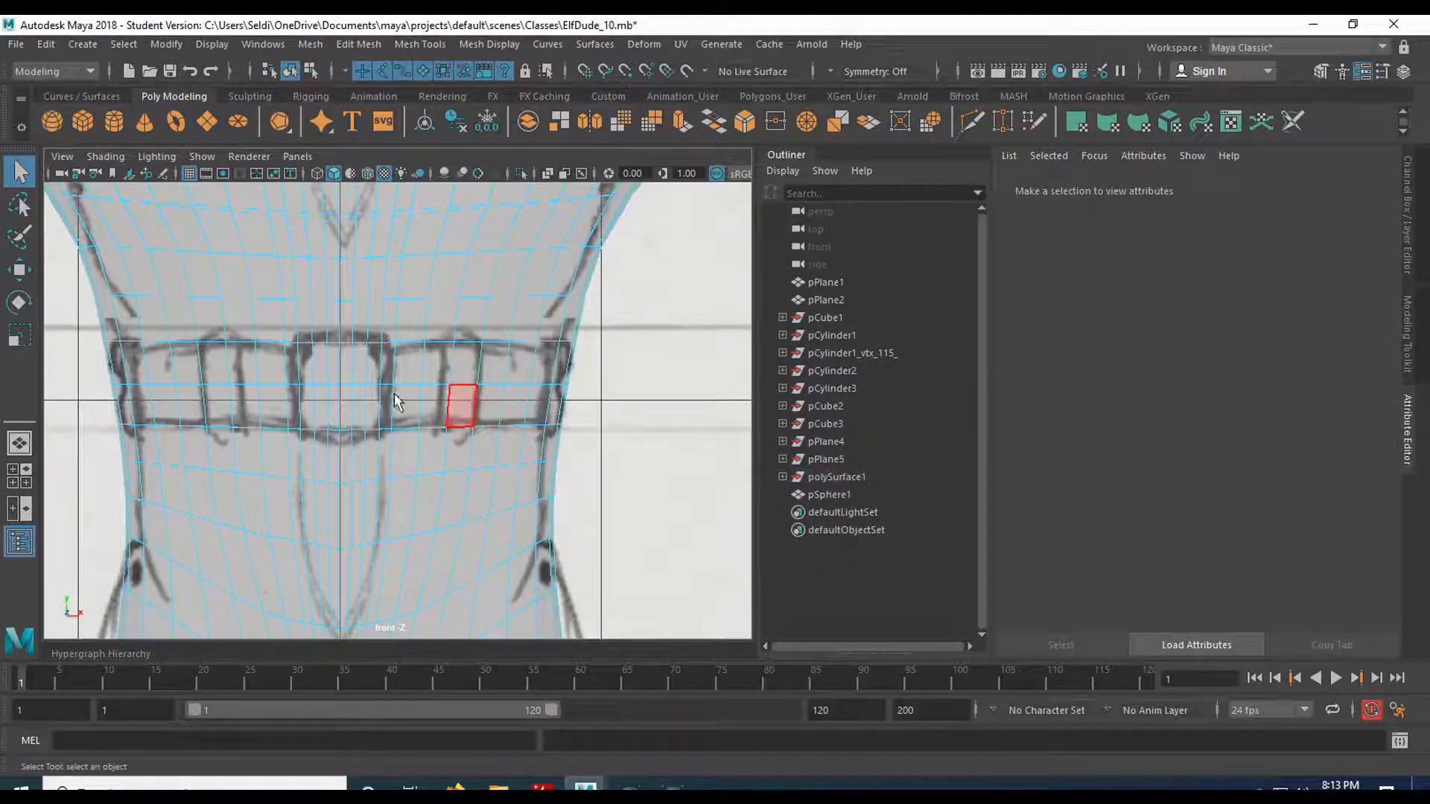
left_click_drag(391, 385, 614, 403)
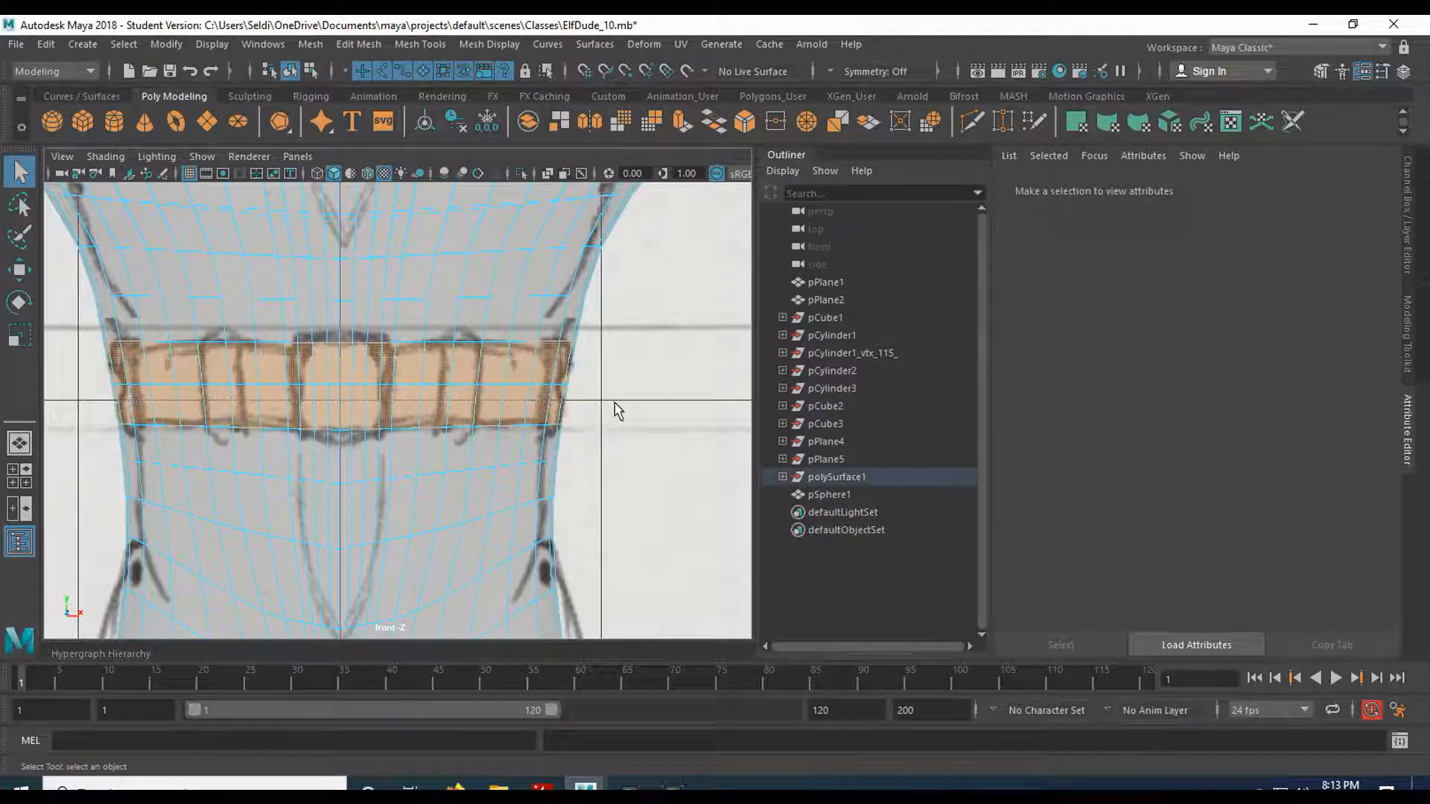
left_click(599, 372)
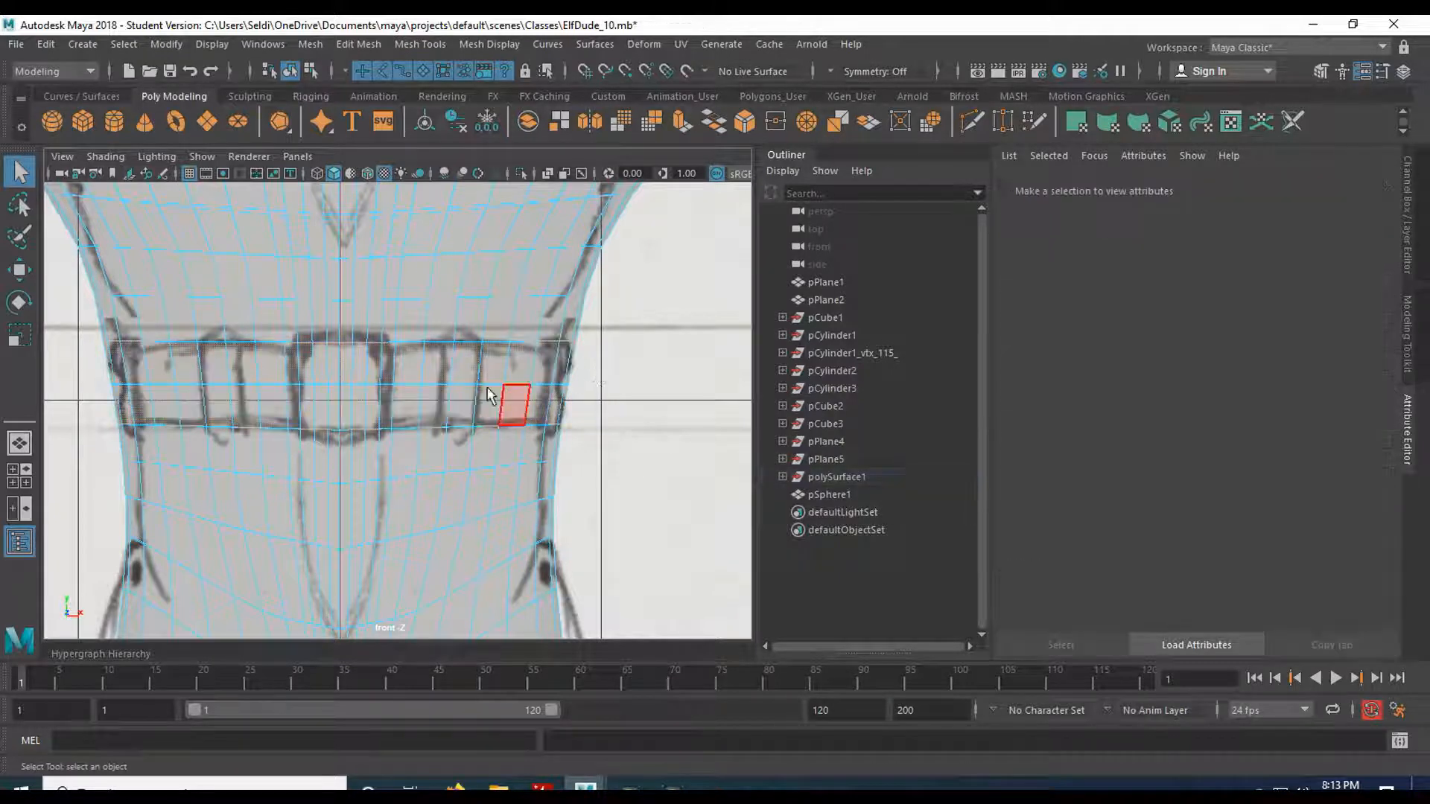
left_click(408, 373)
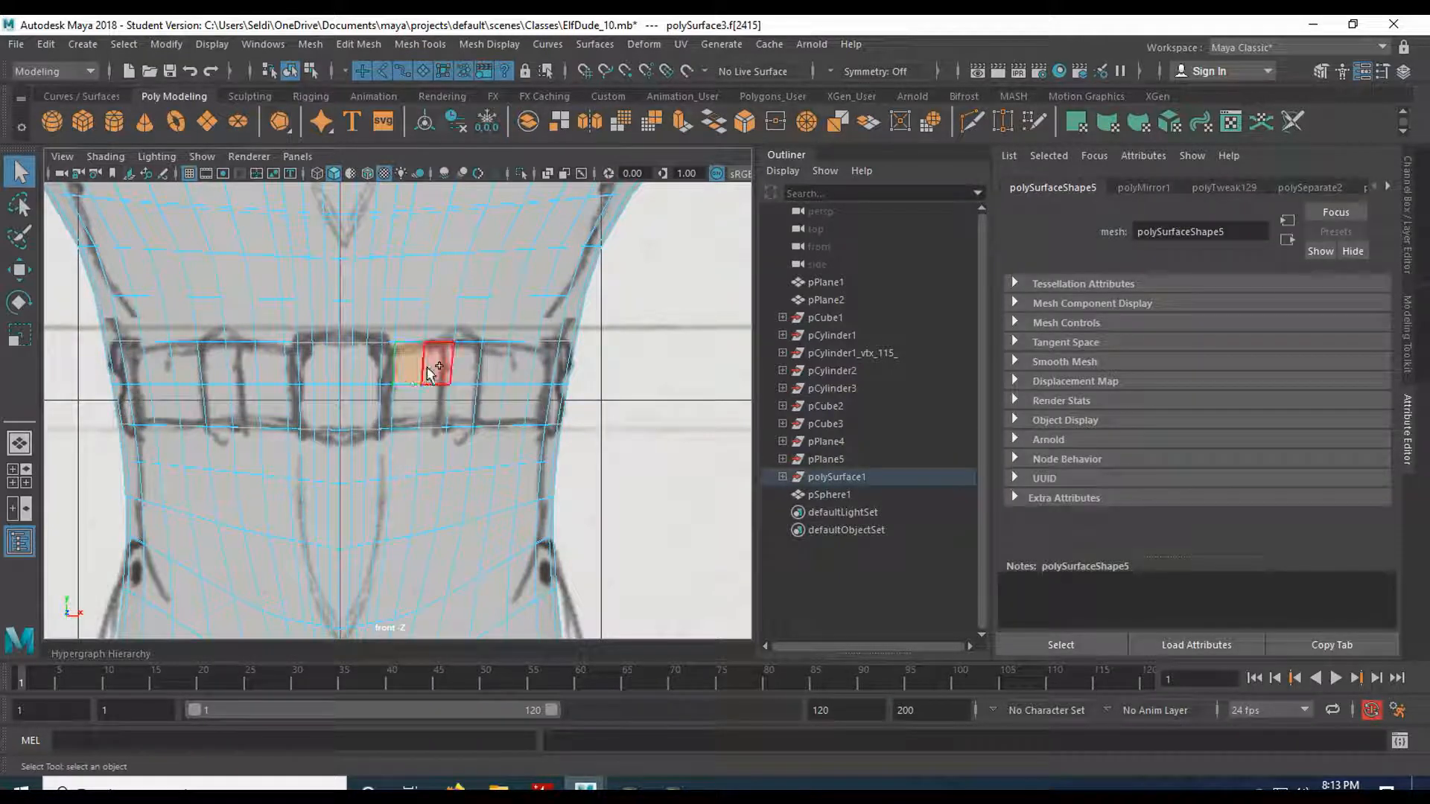
double_click(435, 365, "shift")
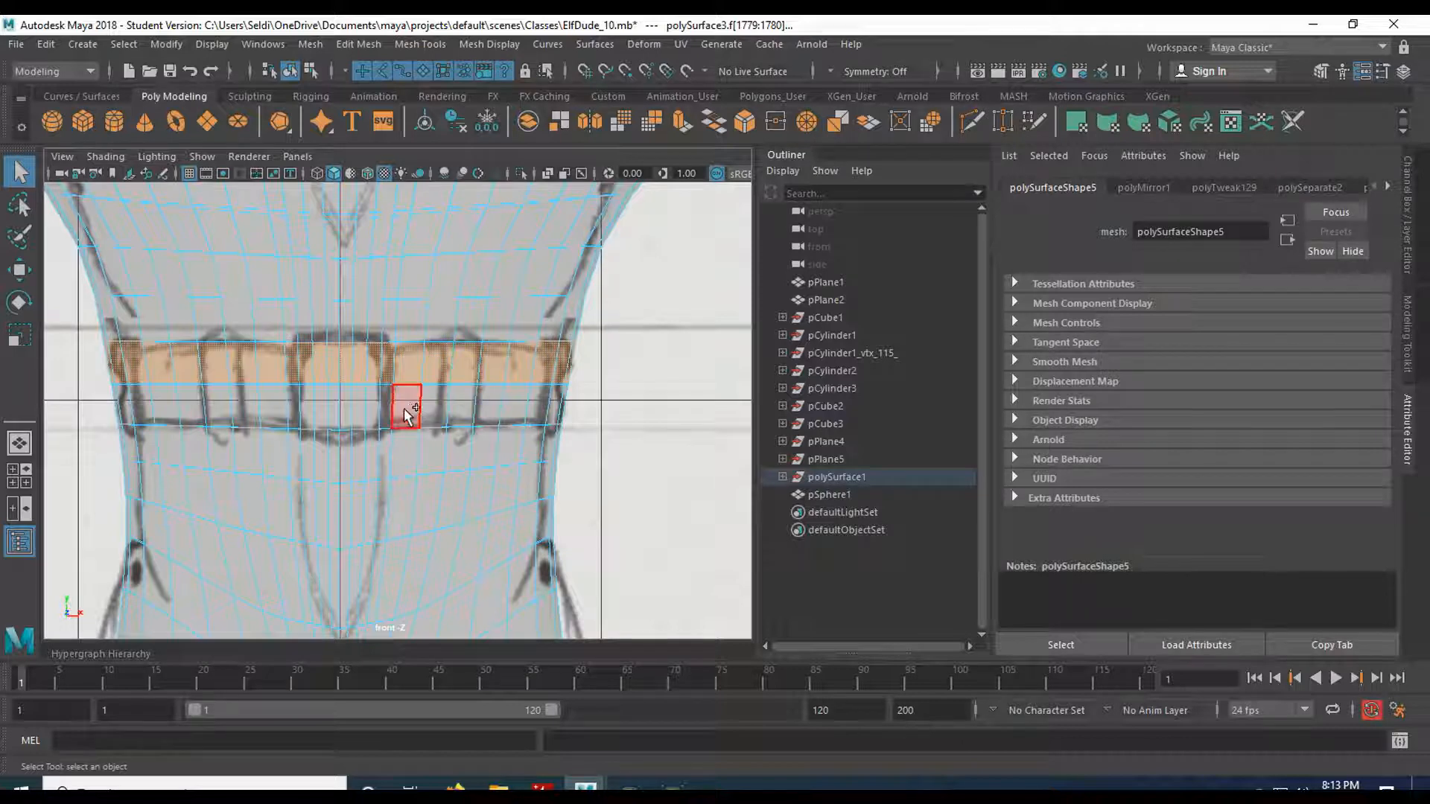
double_click(429, 409, "shift")
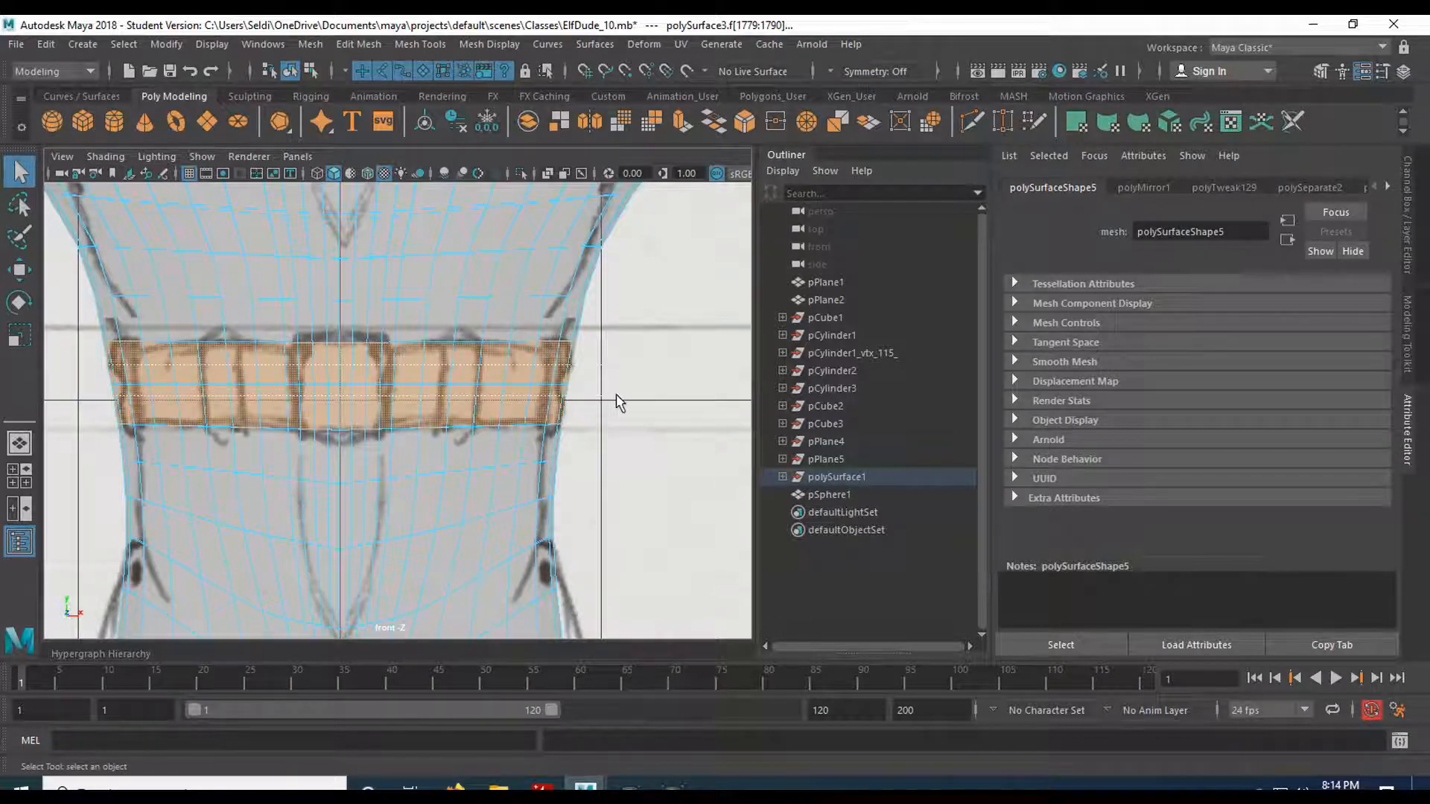
- Extrude the selected waist faces outward in the side view to a Local Translate Z of 0.918, matching the drawn belt
key("space")
key("space")
key("space")
key("space")
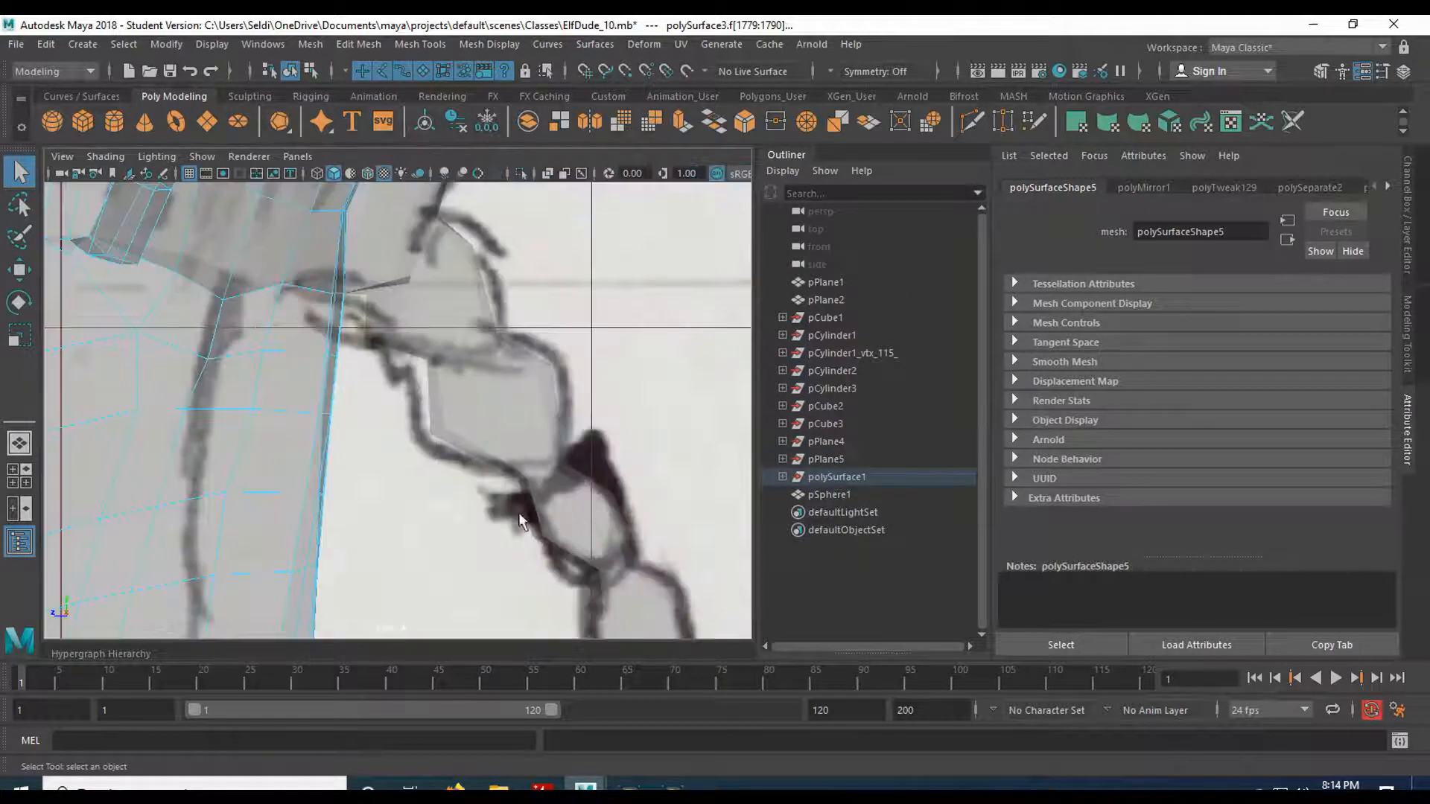
scroll(454, 507, "down", 5)
middle_click_drag(469, 555, 467, 257, "alt")
middle_click_drag(489, 497, 569, 369, "alt")
scroll(515, 459, "up", 1)
scroll(518, 465, "up", 1)
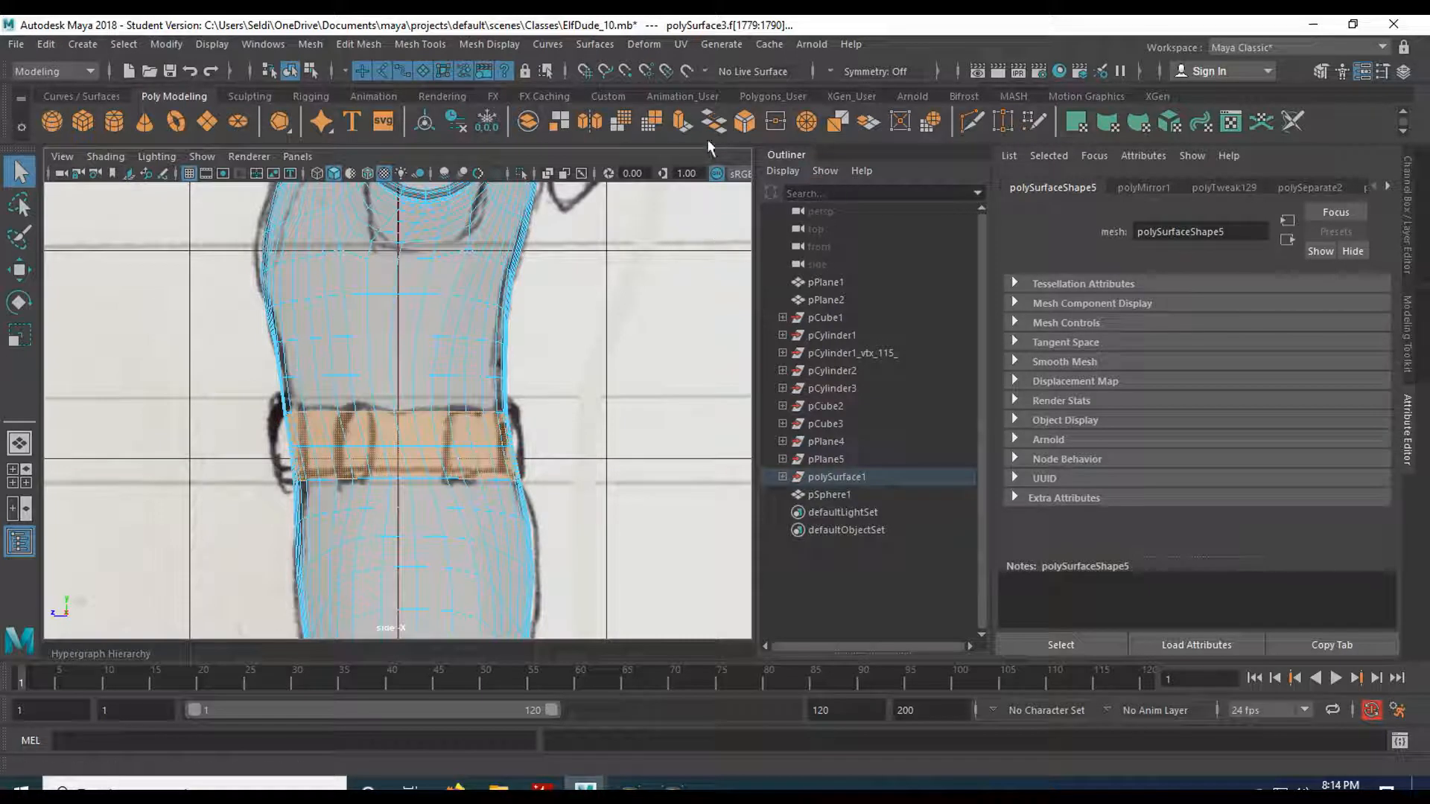
left_click(682, 123)
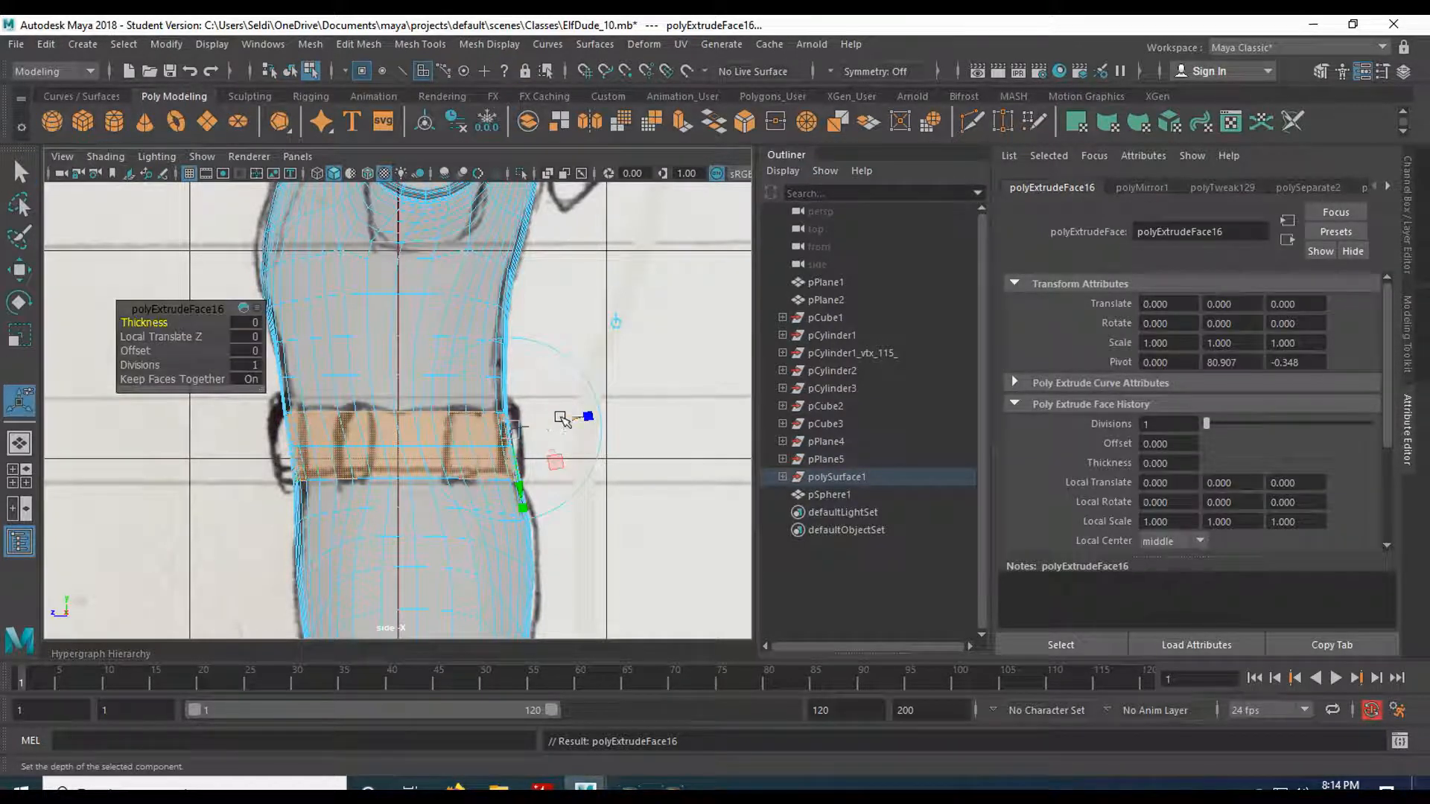
left_click_drag(561, 421, 570, 420)
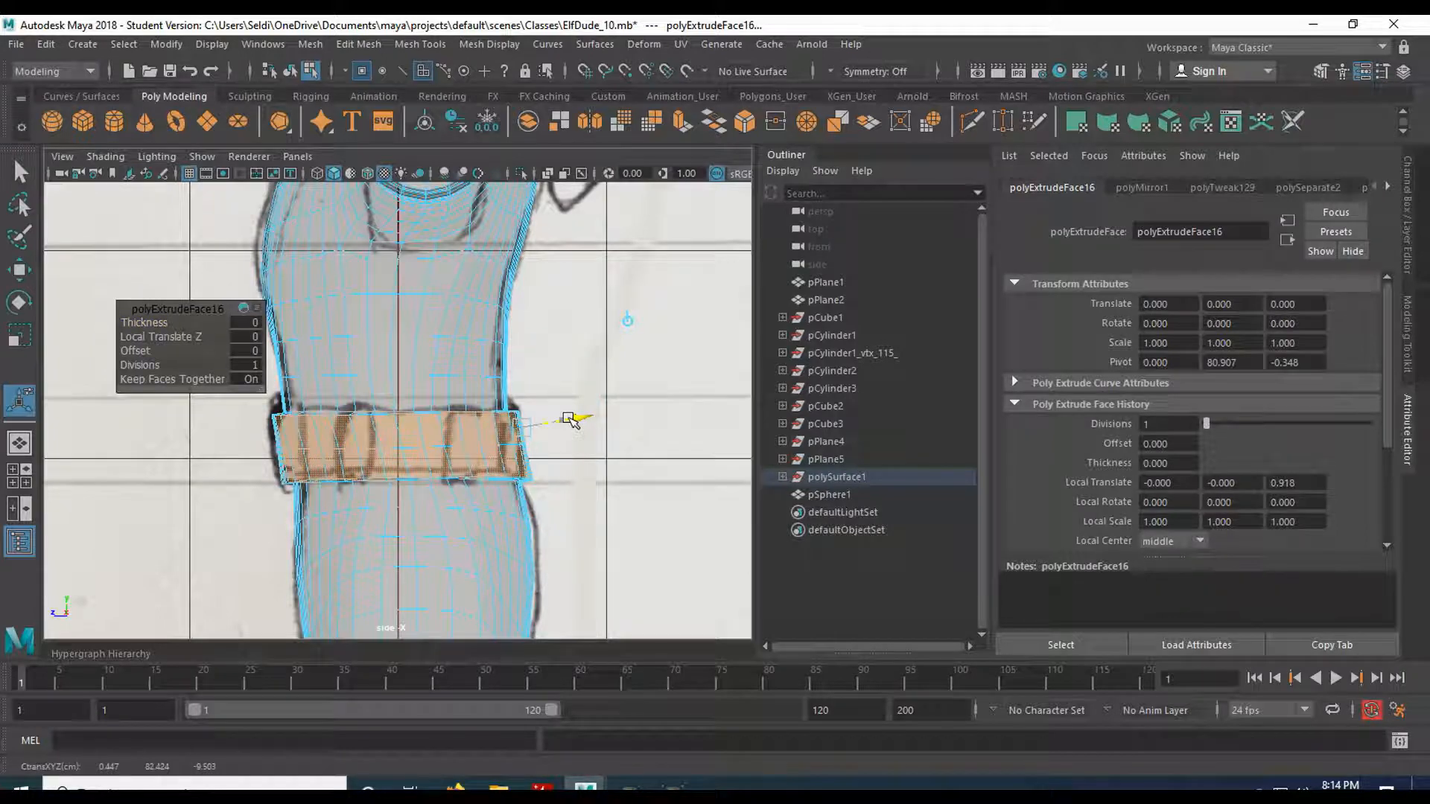
- Examine the extruded belt band around the waist from several angles in the perspective view
key("space")
key("space")
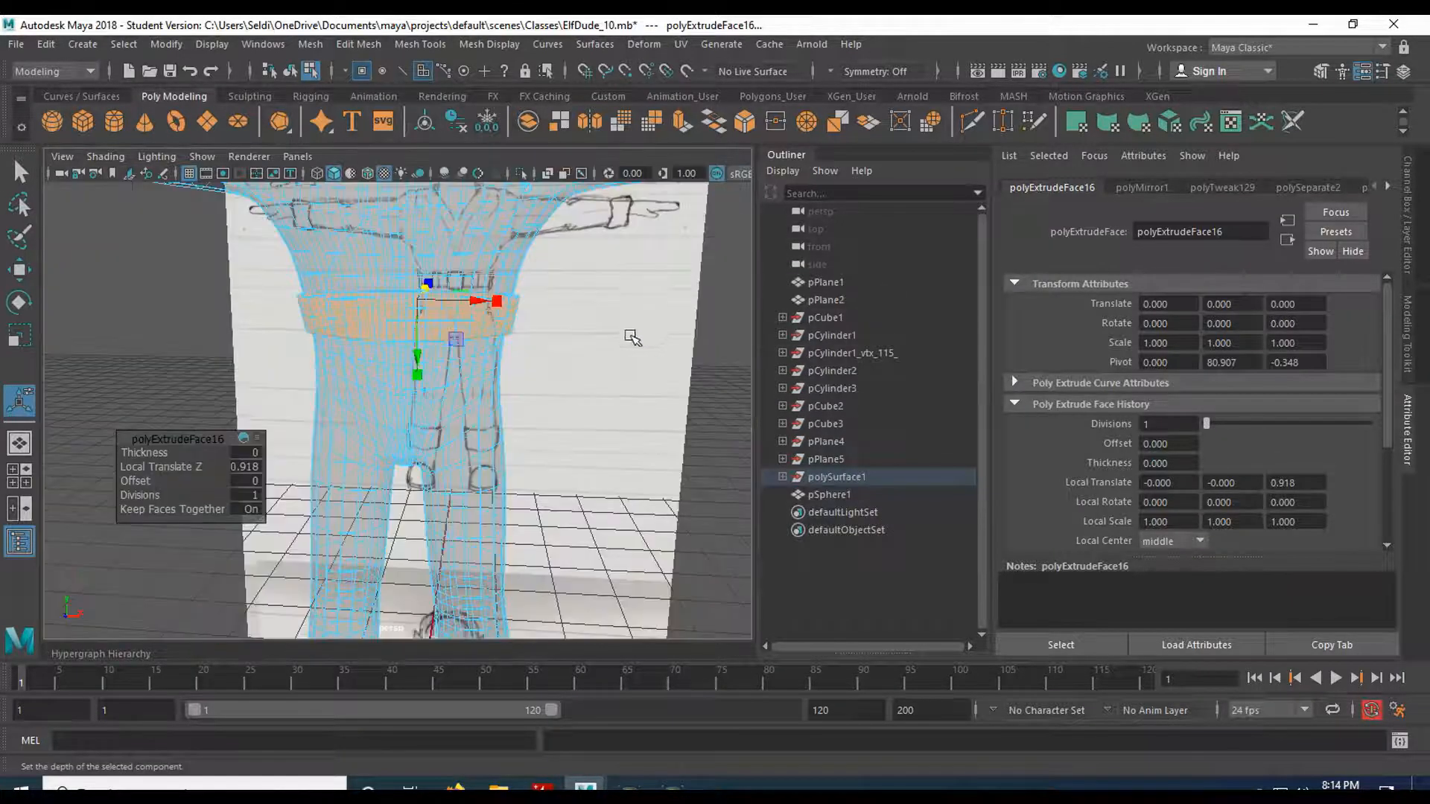
left_click_drag(603, 359, 500, 395, "alt")
right_click_drag(501, 395, 596, 439, "alt")
middle_click_drag(596, 439, 587, 462, "alt")
right_click_drag(588, 462, 581, 488, "alt")
left_click_drag(580, 488, 520, 400, "alt")
right_click_drag(520, 399, 549, 452, "alt")
left_click_drag(549, 451, 527, 471, "alt")
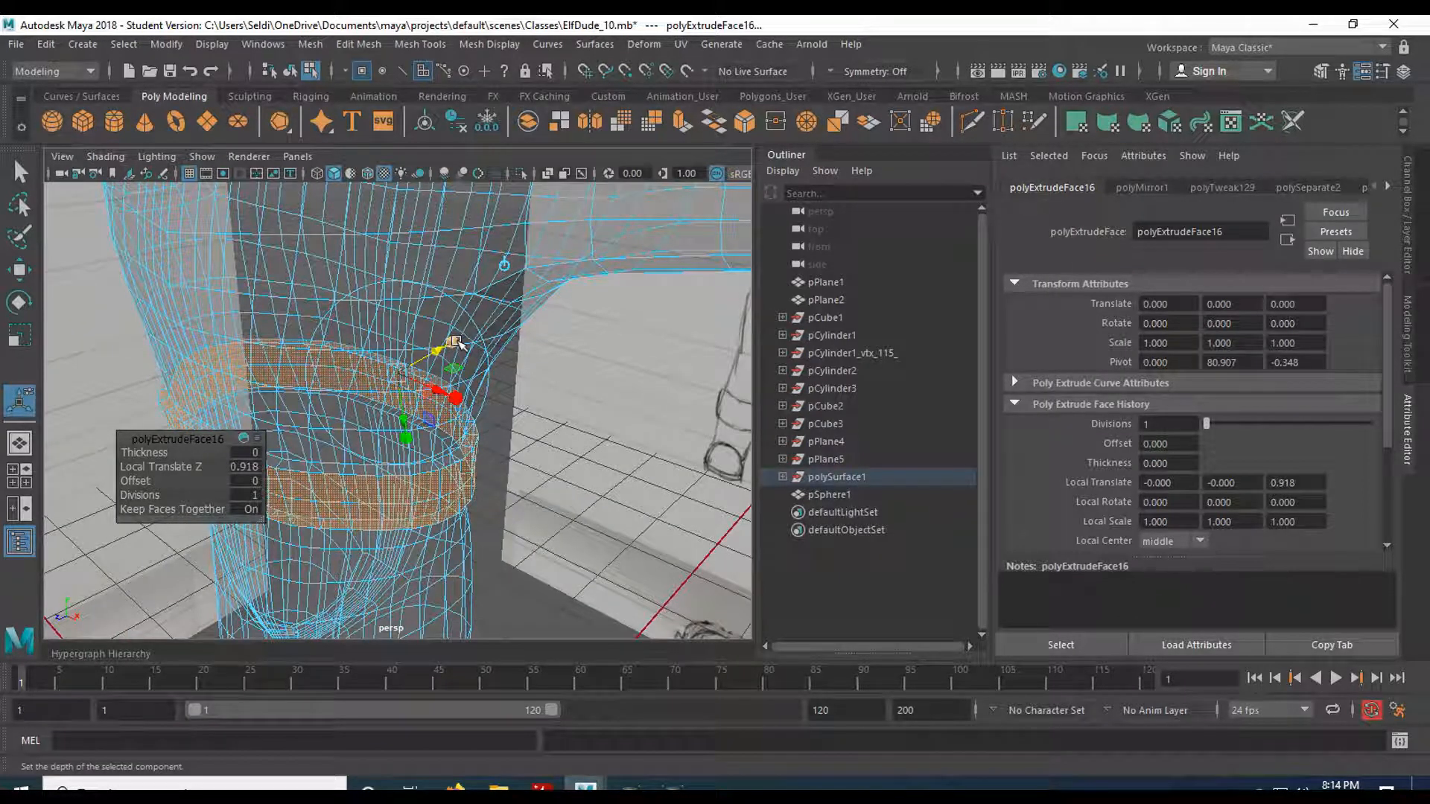
left_click(456, 342)
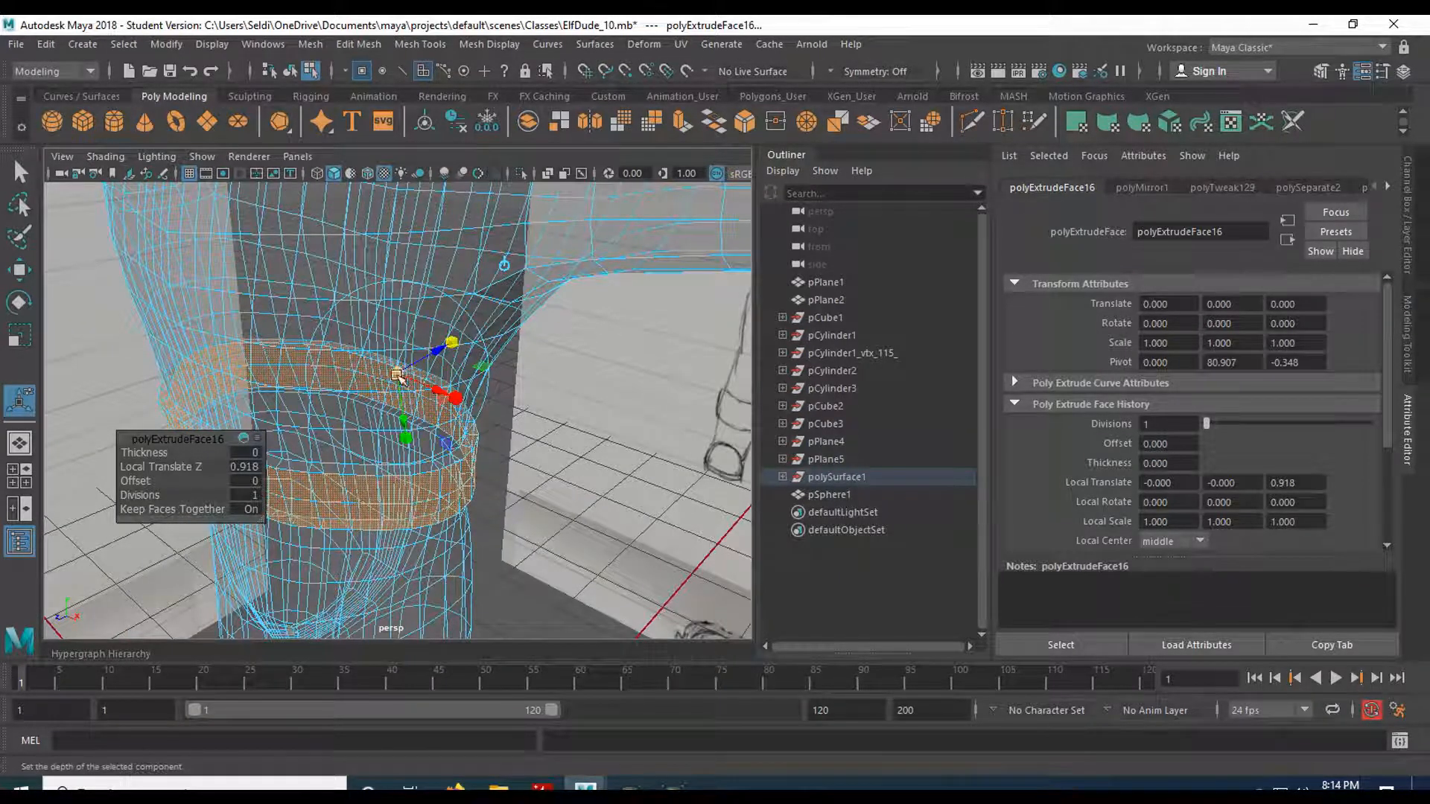
left_click(404, 438)
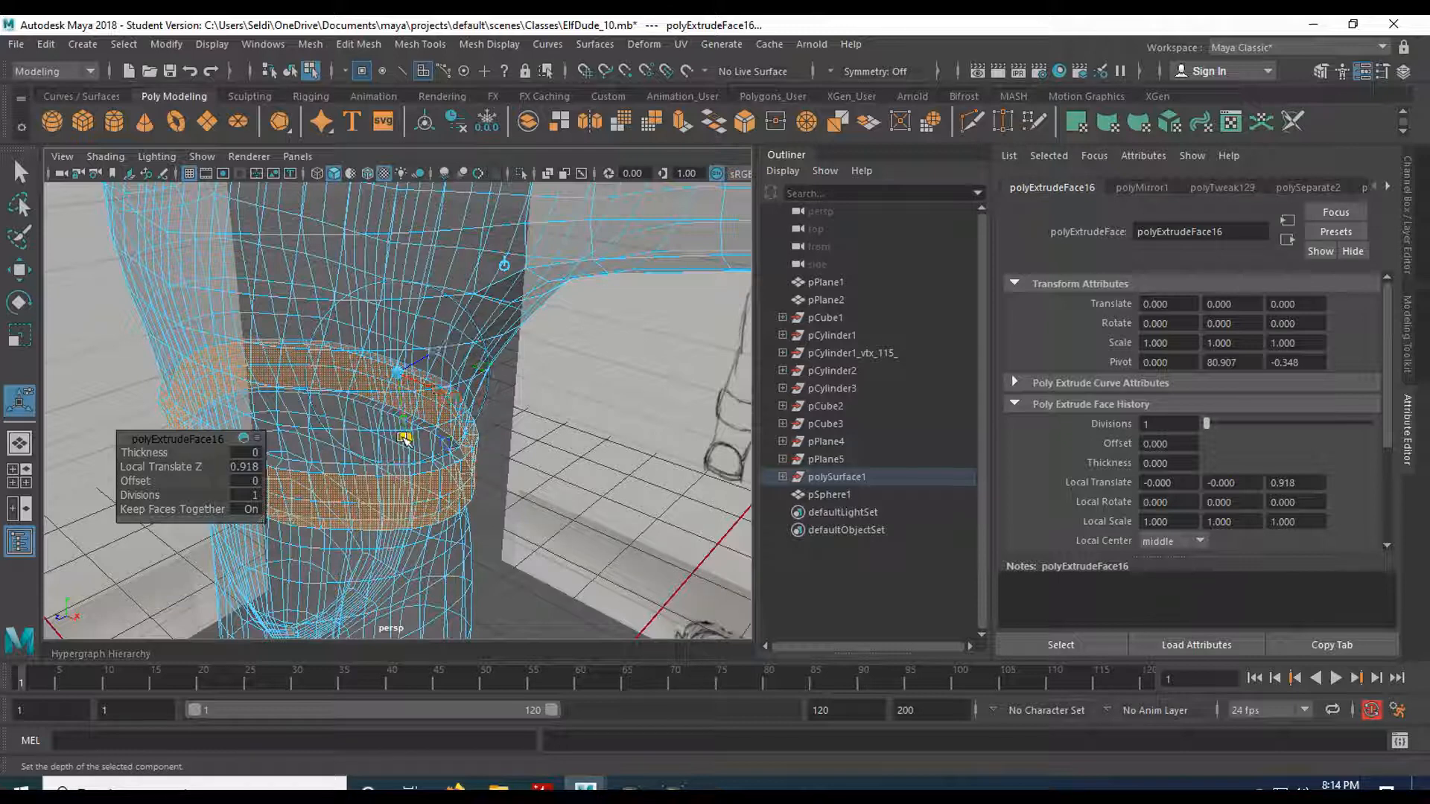
left_click_drag(404, 438, 570, 335)
- Restore the lambert1 material to fully opaque and clear the belt face selection
right_click_drag(404, 284, 395, 715)
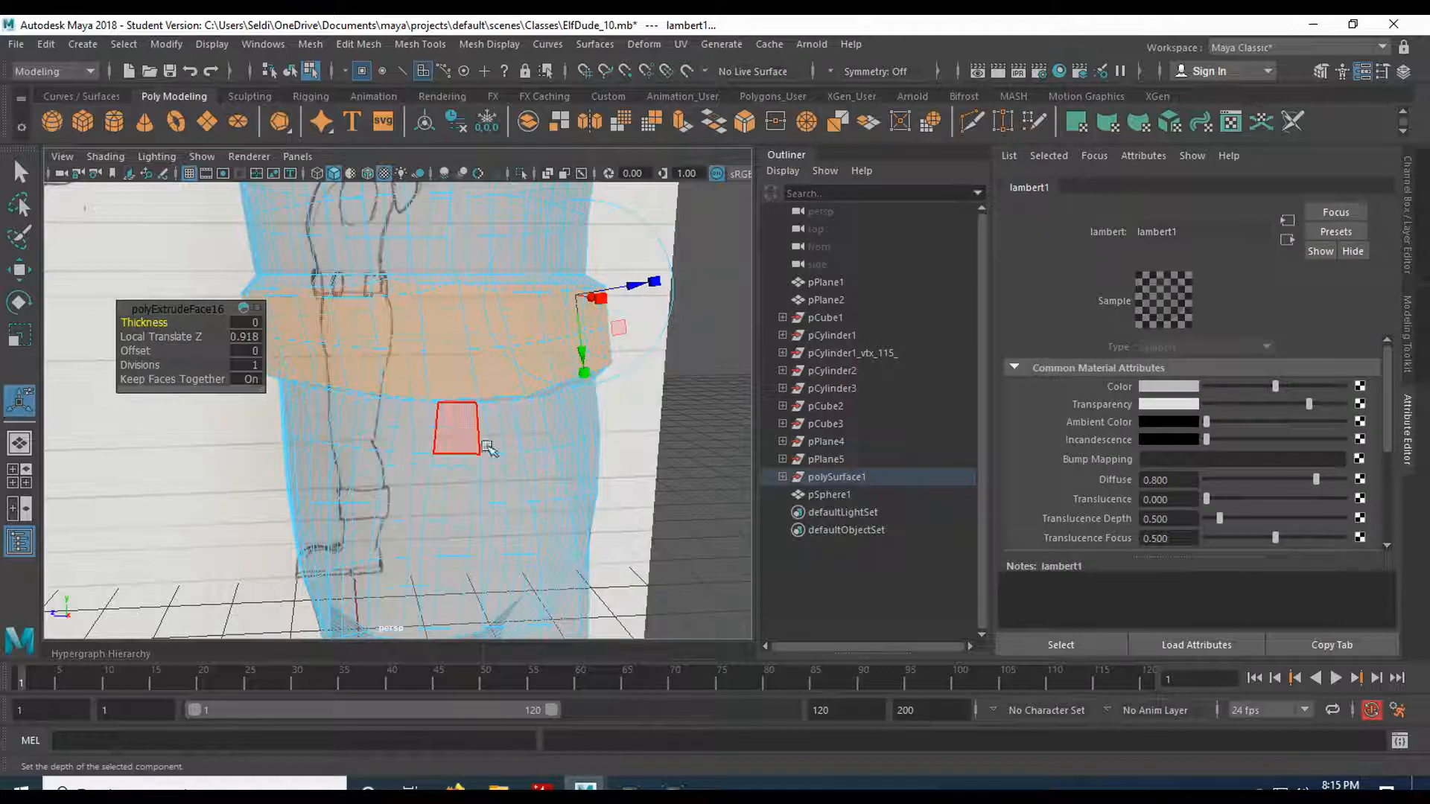
left_click_drag(1315, 403, 1207, 403)
left_click_drag(358, 465, 341, 438, "alt")
left_click(668, 472)
- Switch the body to vertex selection, pick two vertices on the belt's upper edge and move them upward
right_click_drag(293, 283, 200, 284)
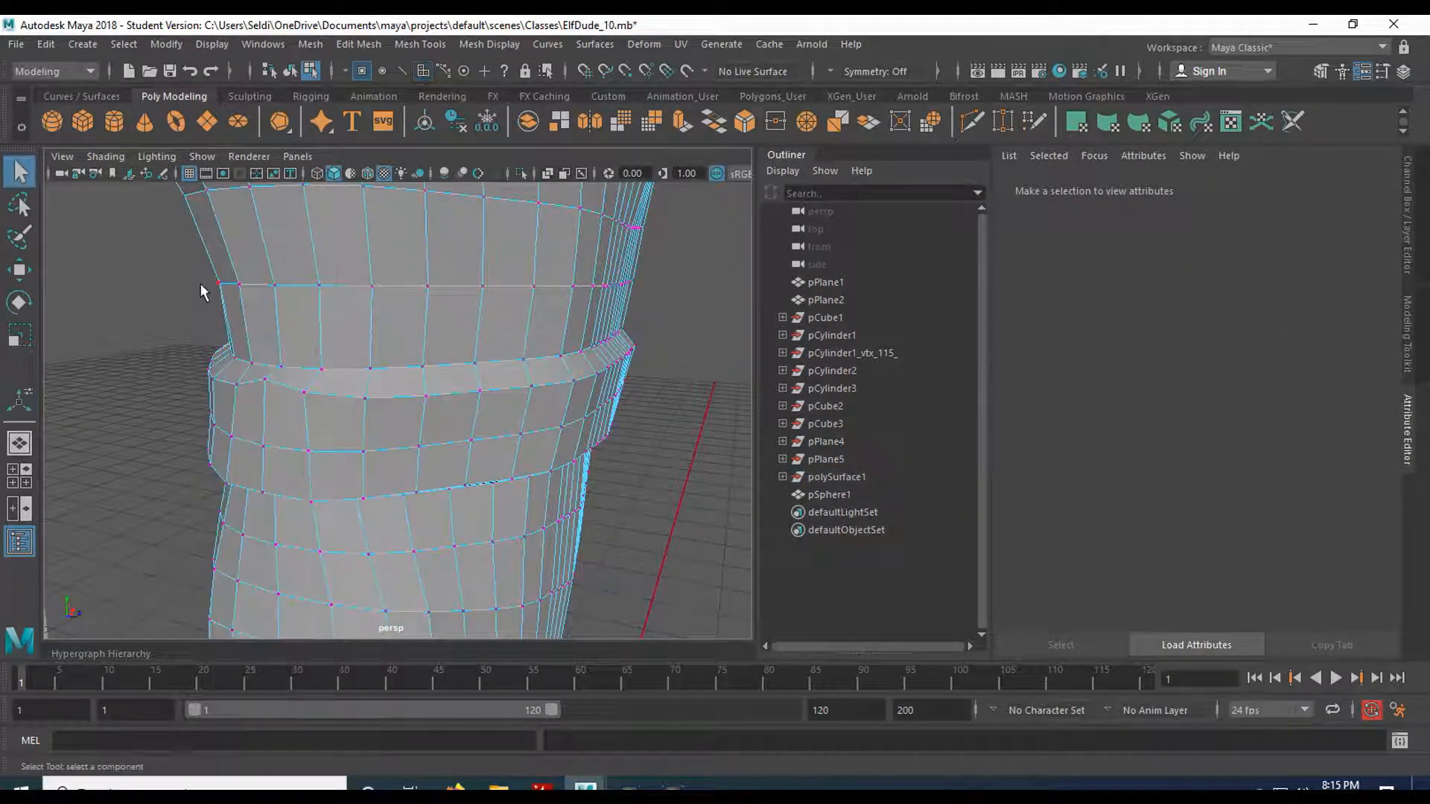
left_click(271, 396)
left_click_drag(231, 397, 306, 384, "alt")
left_click_drag(430, 358, 73, 354, "alt")
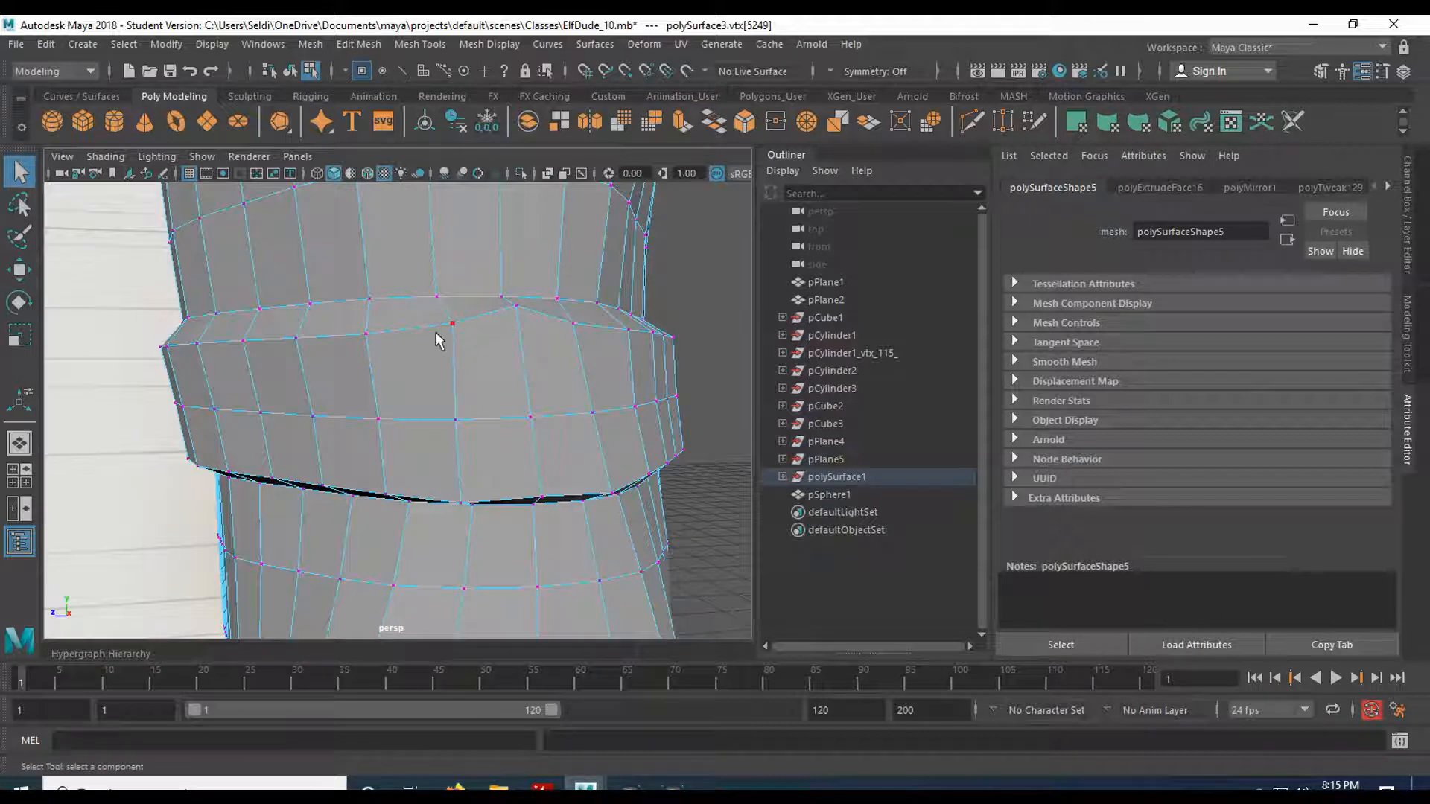
left_click(520, 320, "shift")
scroll(485, 420, "down", 5)
left_click_drag(369, 424, 440, 425, "alt")
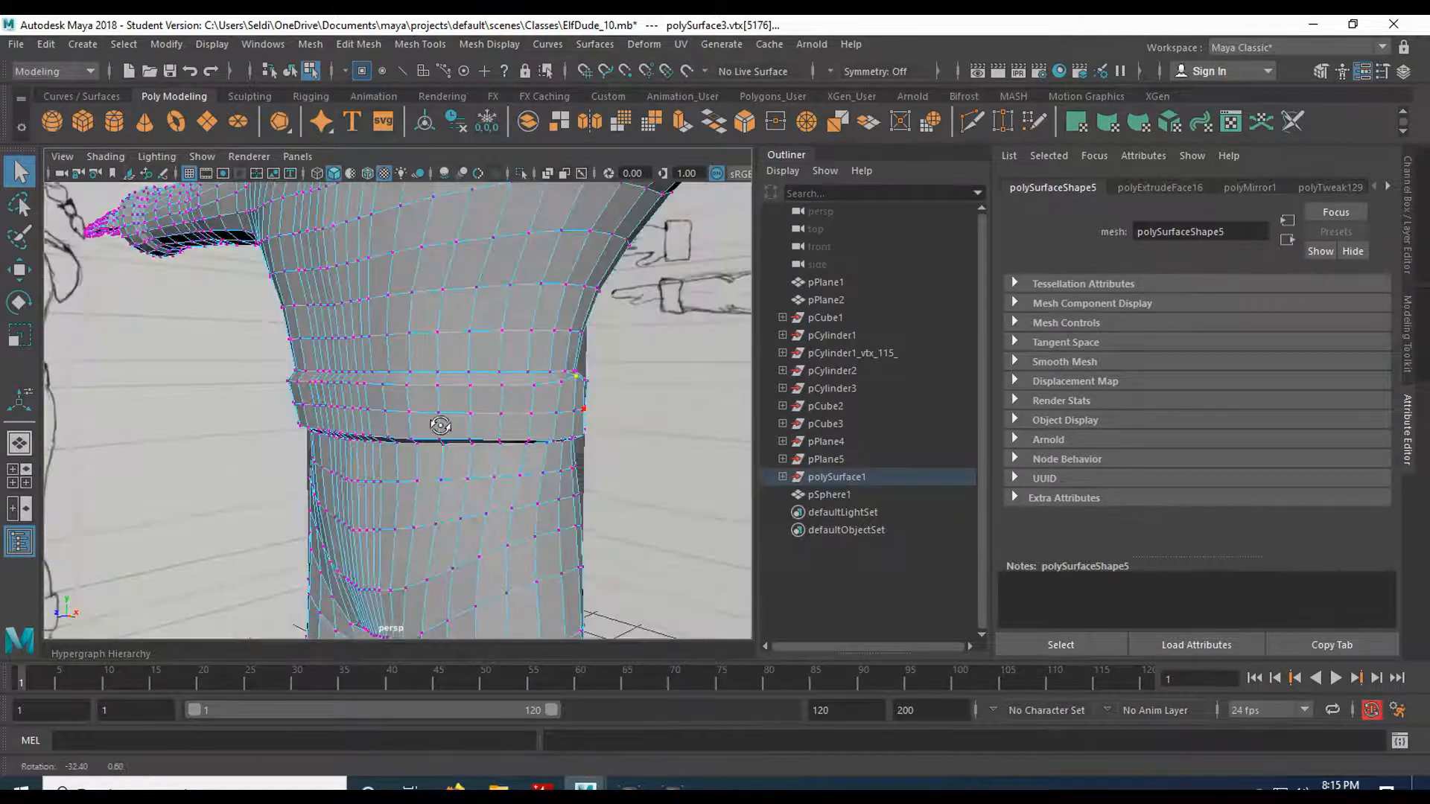
key("w")
left_click_drag(420, 346, 421, 290)
left_click_drag(540, 467, 479, 454, "alt")
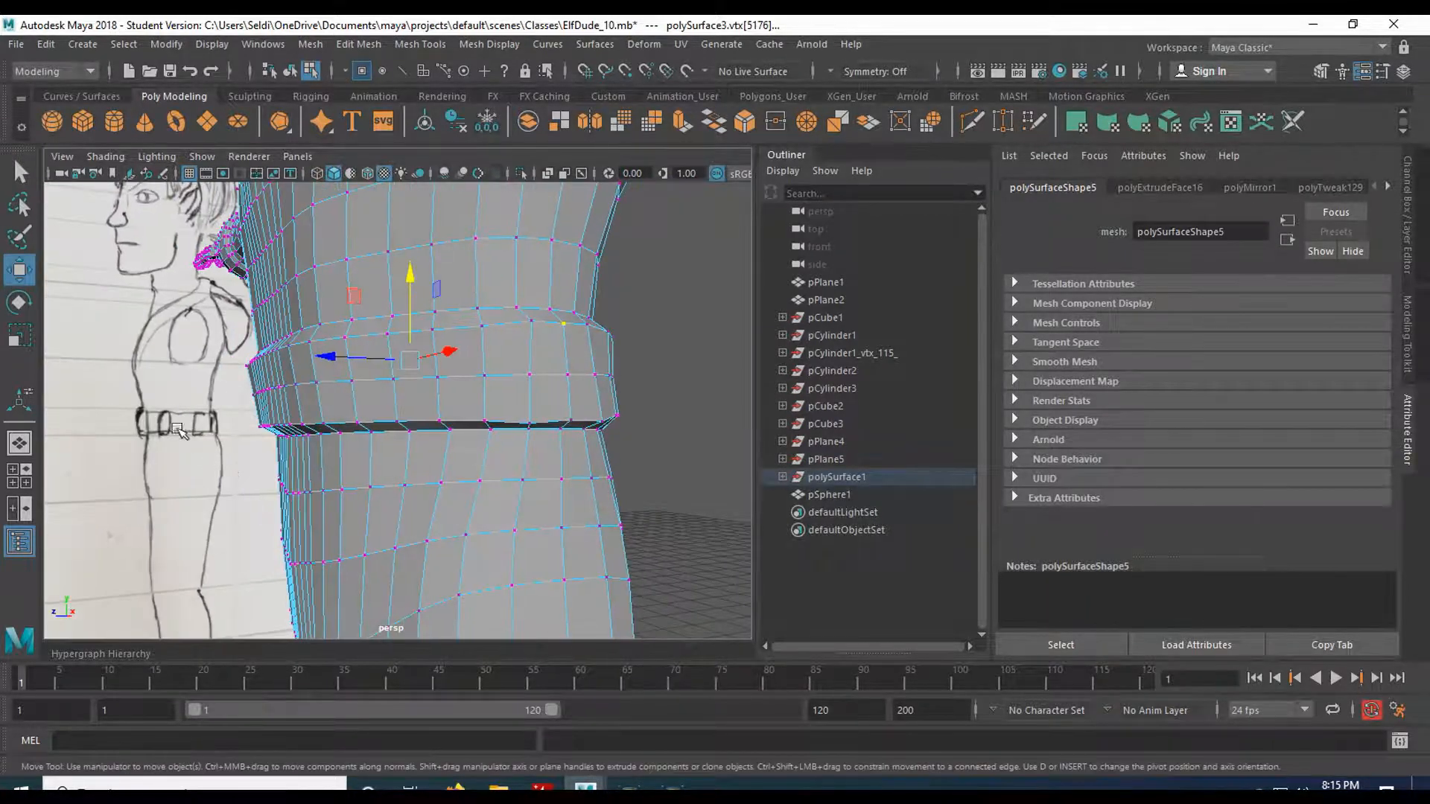
- Compare the belt and upper body with the reference drawings from several angles, switching the mesh to face selection
left_click_drag(218, 434, 329, 449, "alt")
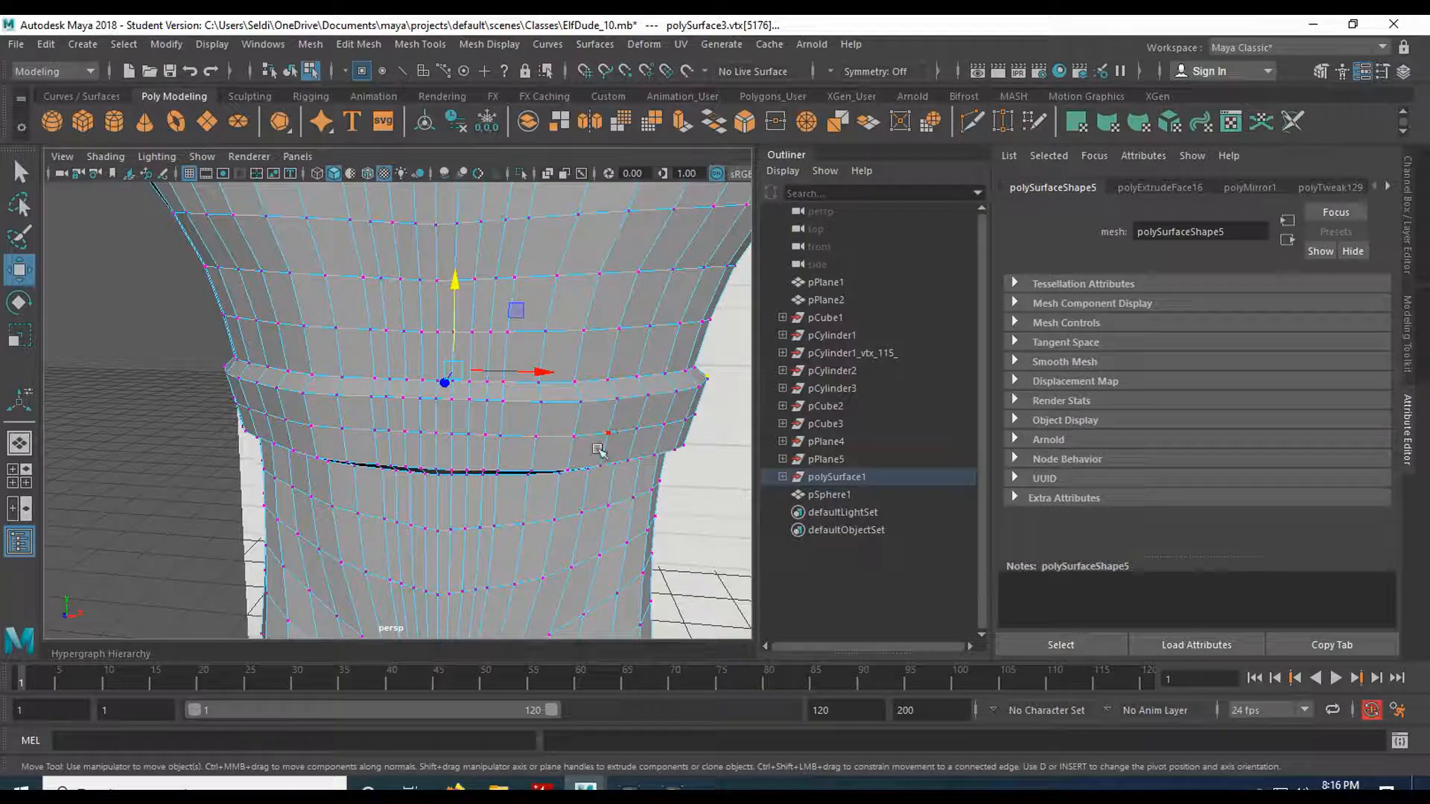
scroll(596, 443, "down", 4)
scroll(536, 455, "up", 3)
scroll(555, 441, "down", 6)
left_click_drag(525, 395, 466, 474, "alt")
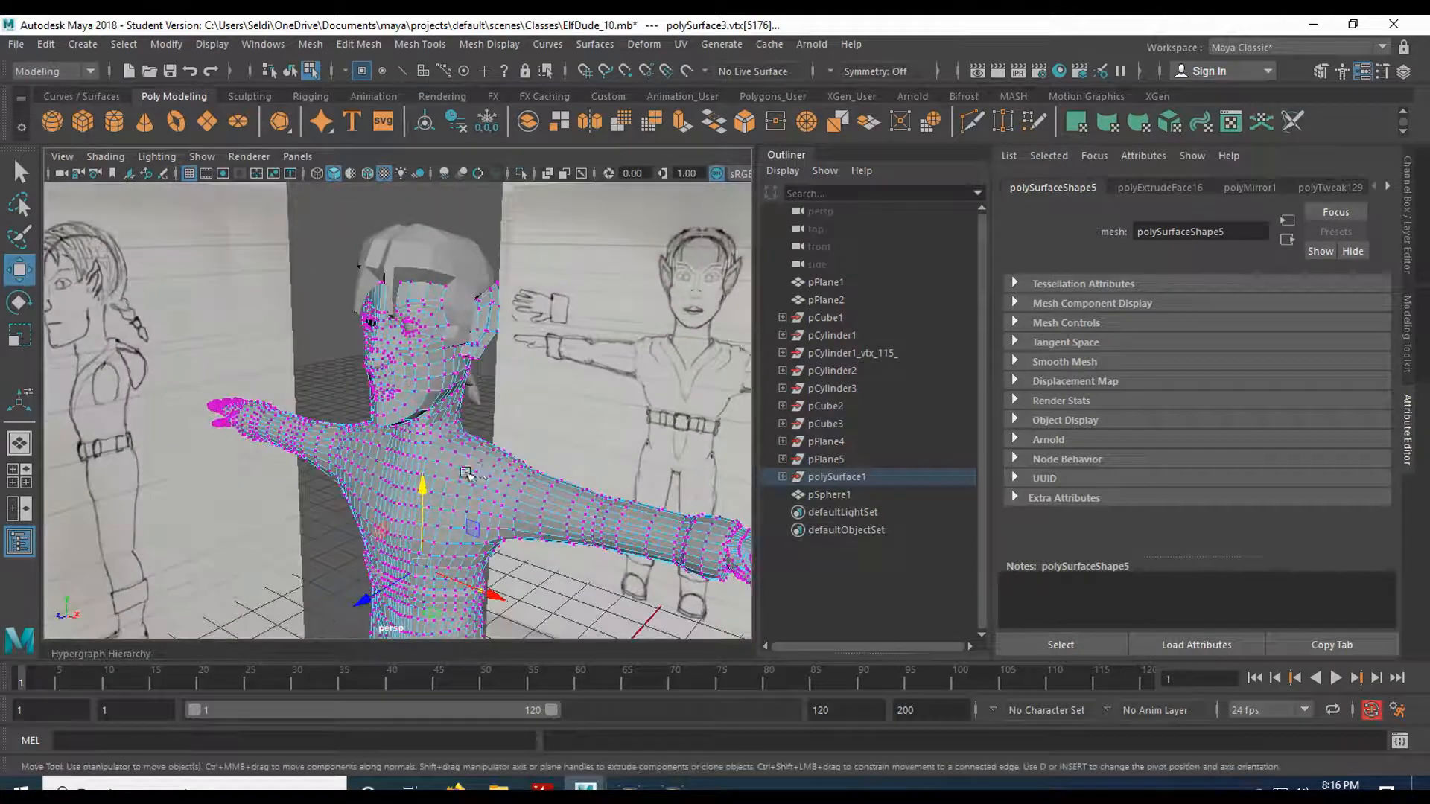
right_click_drag(467, 474, 459, 348)
scroll(293, 543, "up", 3)
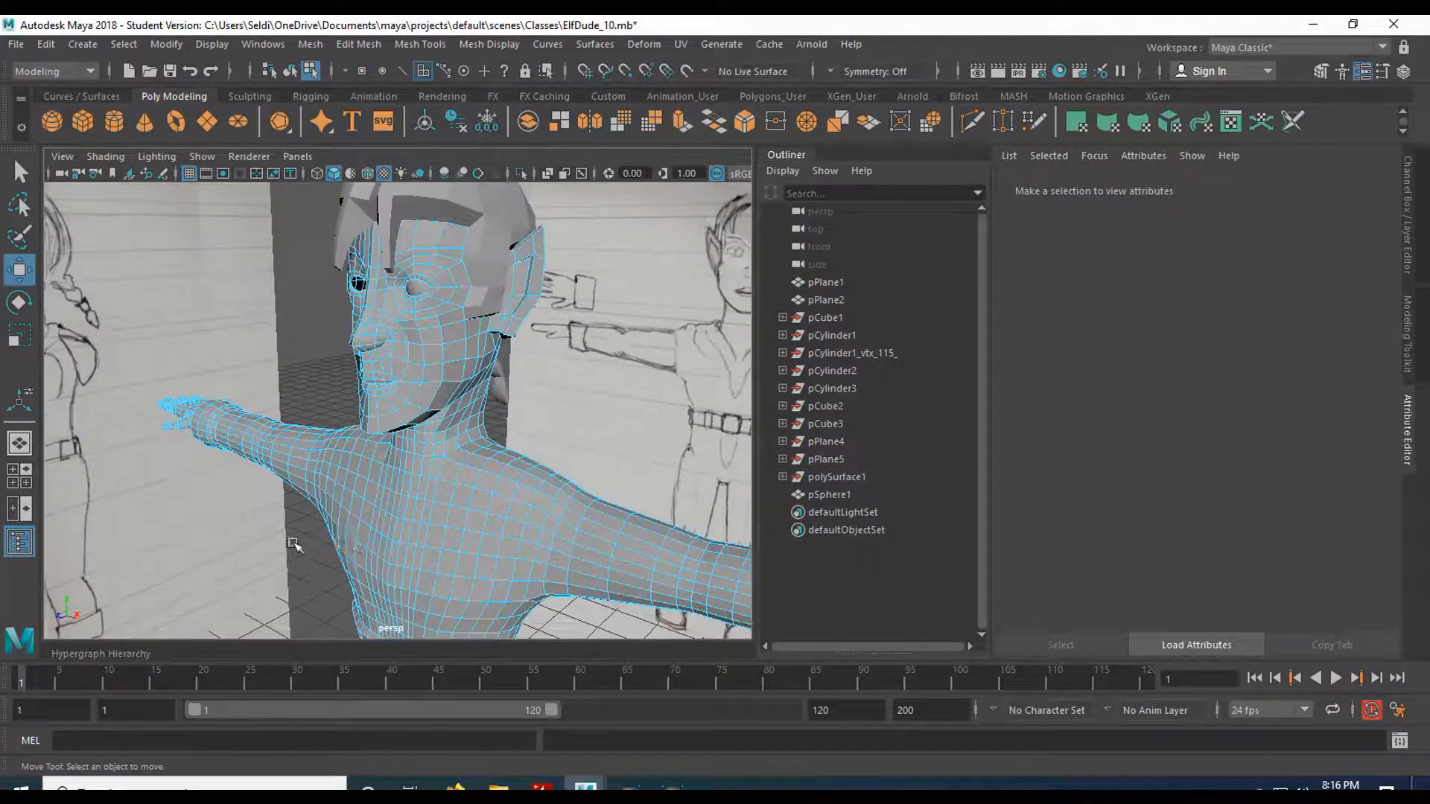
left_click_drag(447, 521, 351, 407, "alt")
left_click_drag(153, 342, 246, 341, "alt")
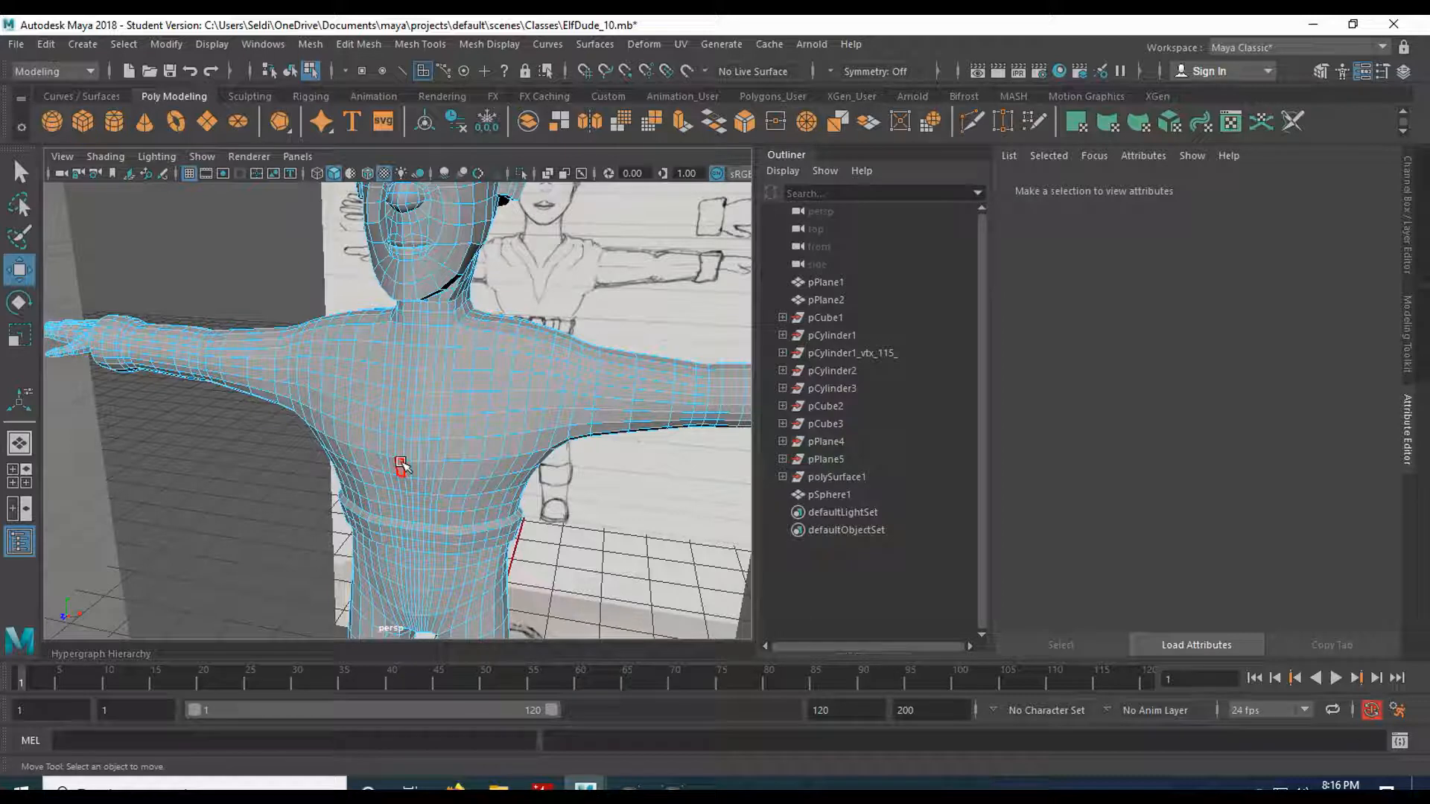
left_click_drag(446, 358, 430, 397)
left_click_drag(430, 398, 430, 399)
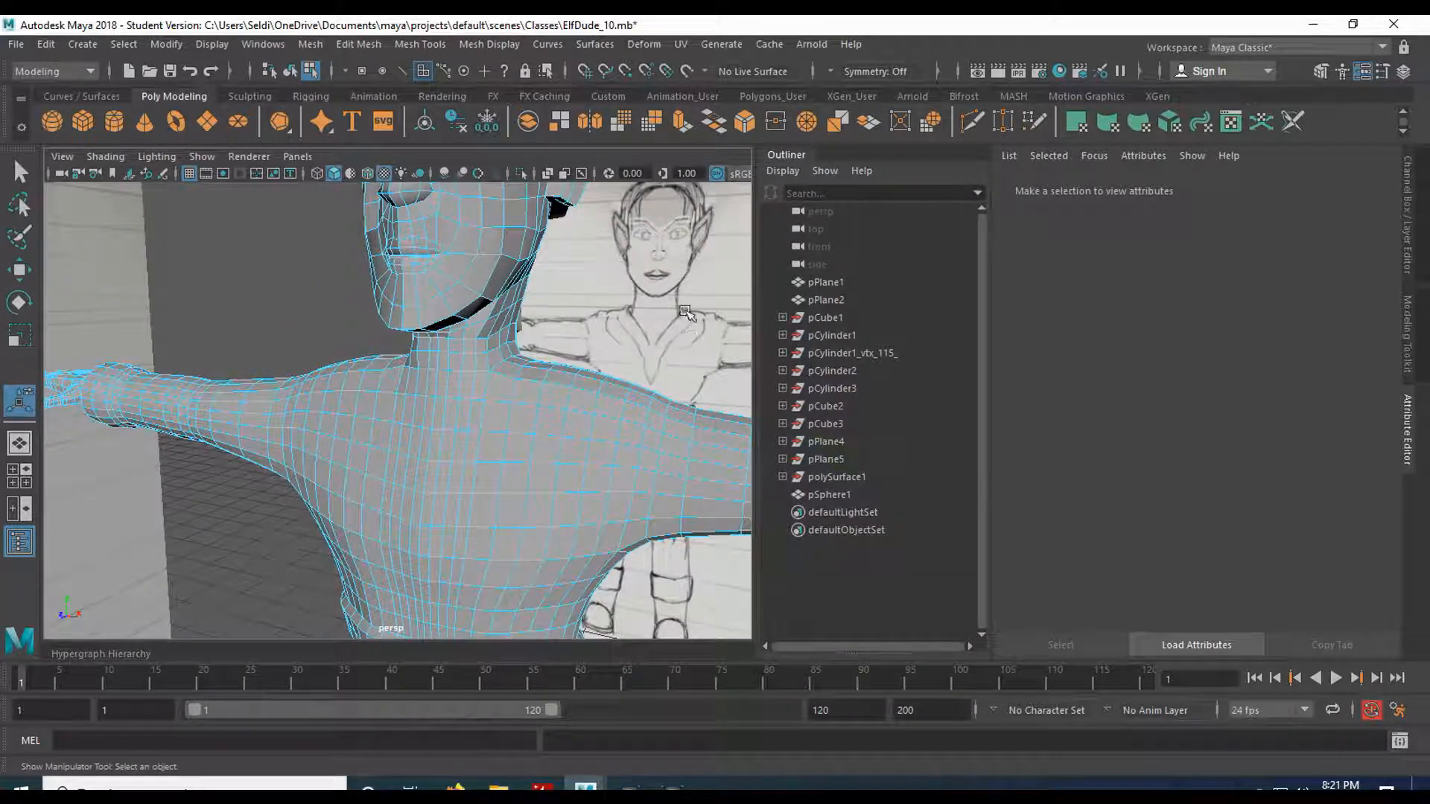
left_click_drag(649, 345, 577, 352, "alt")
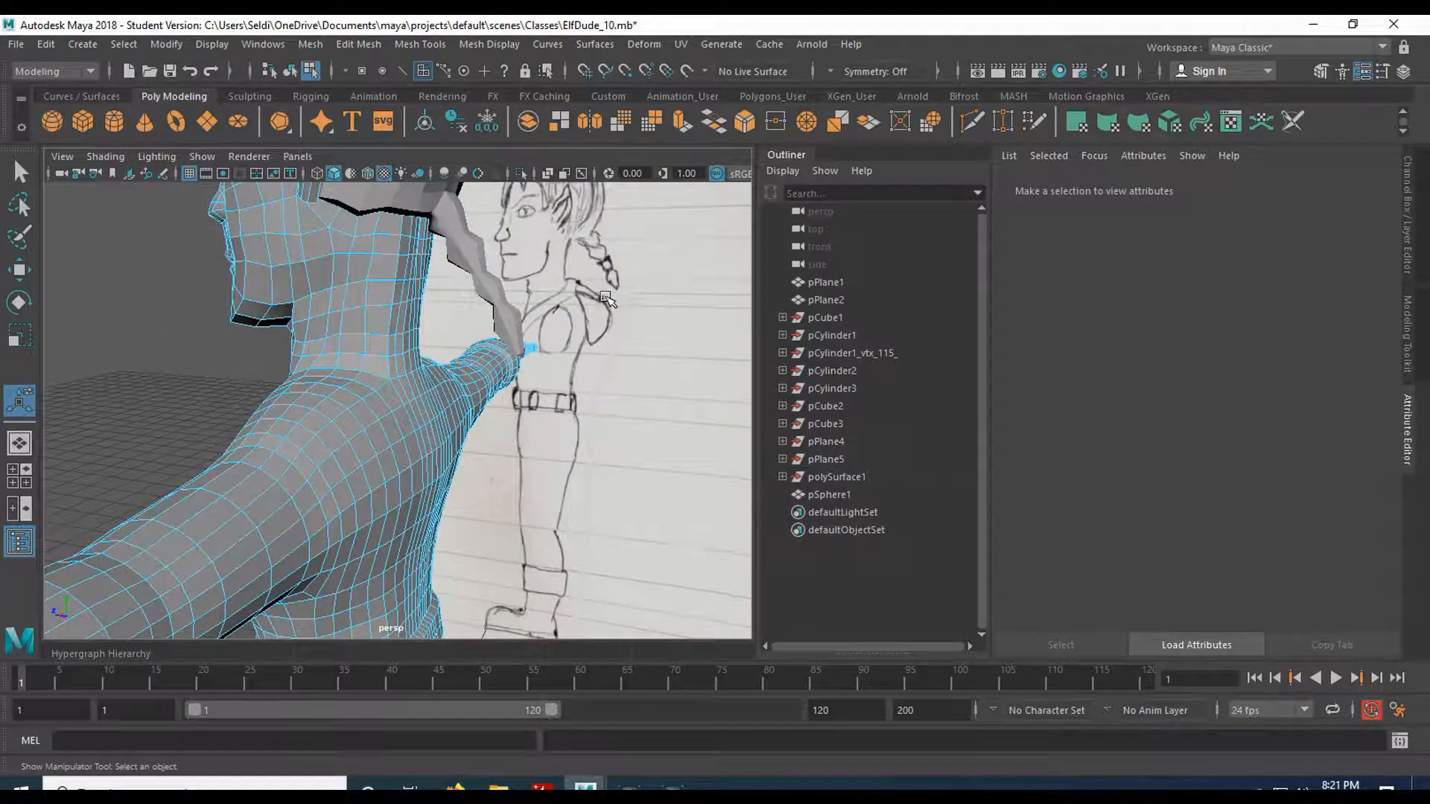
- Create a polygon sphere and move it in the side view inside the drawn hood outline behind the shoulder
key("space")
key("space")
scroll(557, 341, "down", 3)
middle_click_drag(555, 339, 546, 477, "alt")
scroll(546, 476, "up", 4)
middle_click_drag(566, 351, 415, 386, "alt")
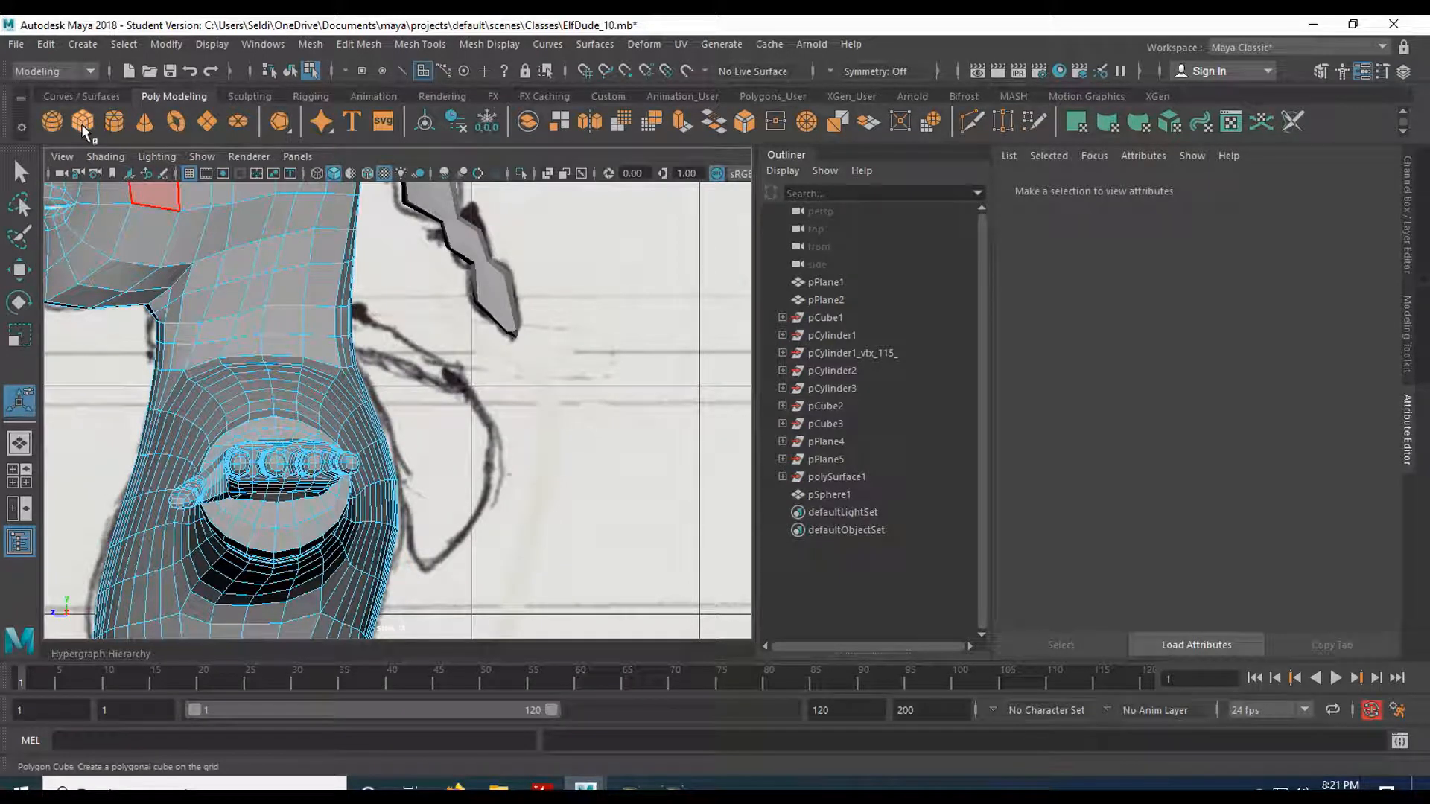
left_click(53, 121)
scroll(482, 470, "down", 10)
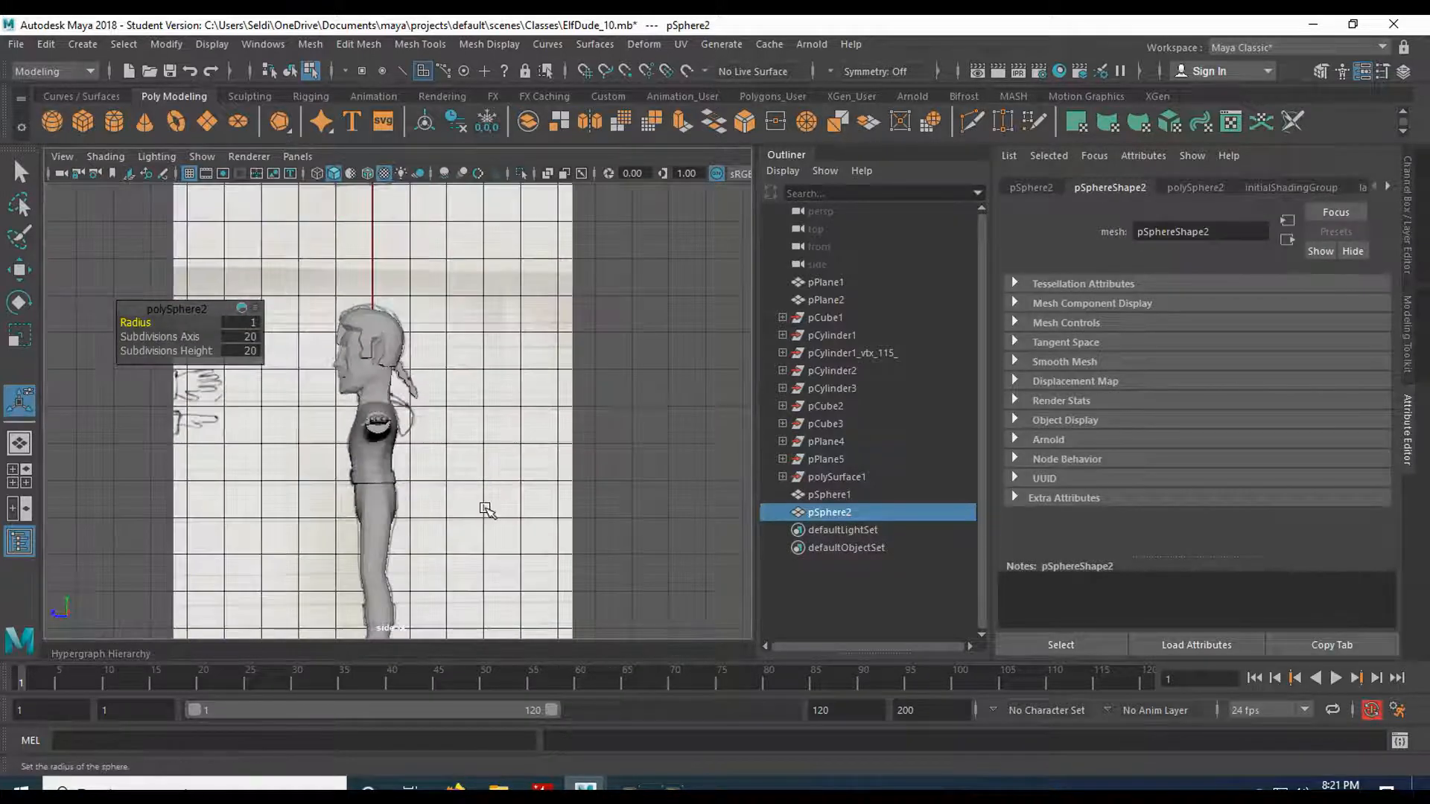
key("w")
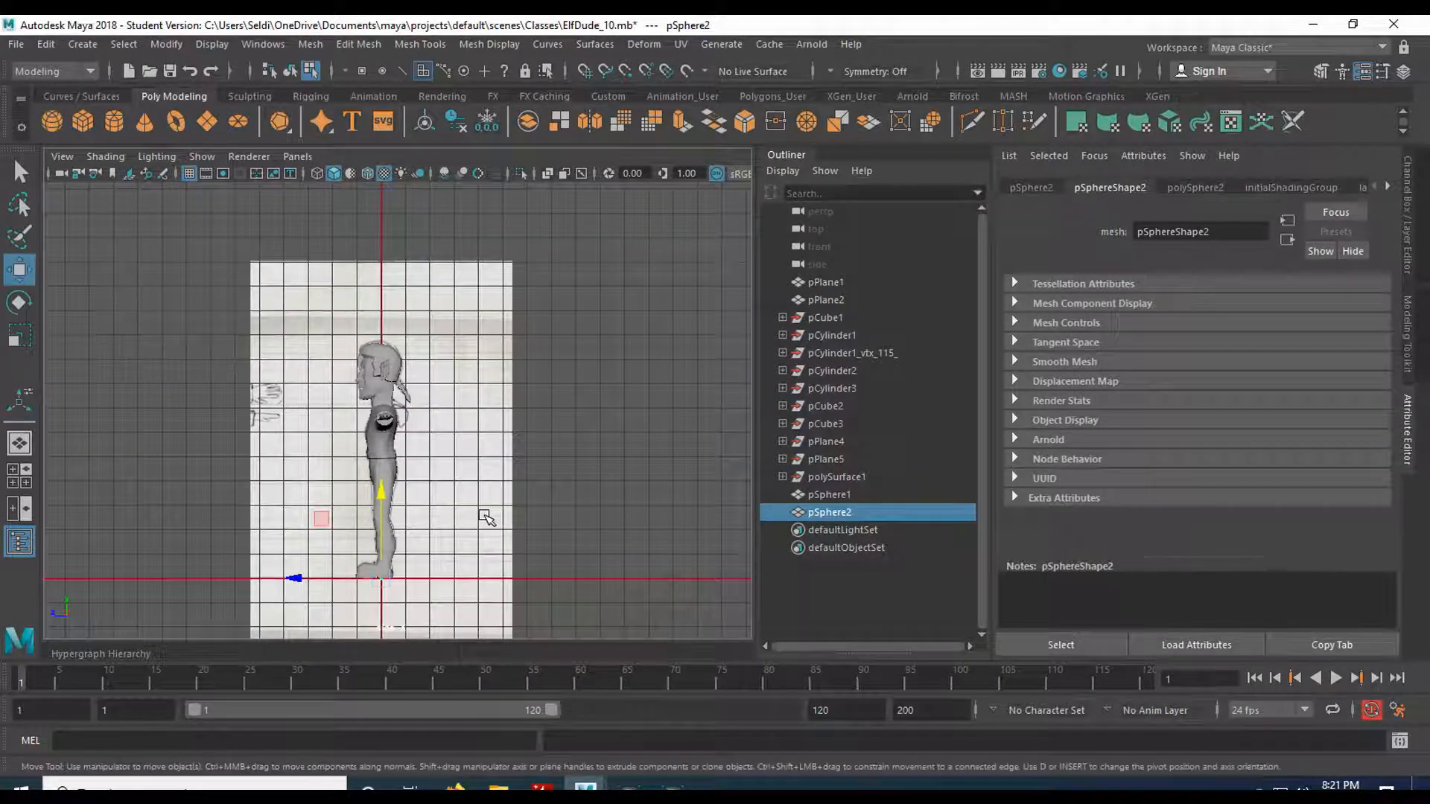
left_click_drag(383, 577, 403, 426)
scroll(402, 426, "up", 15)
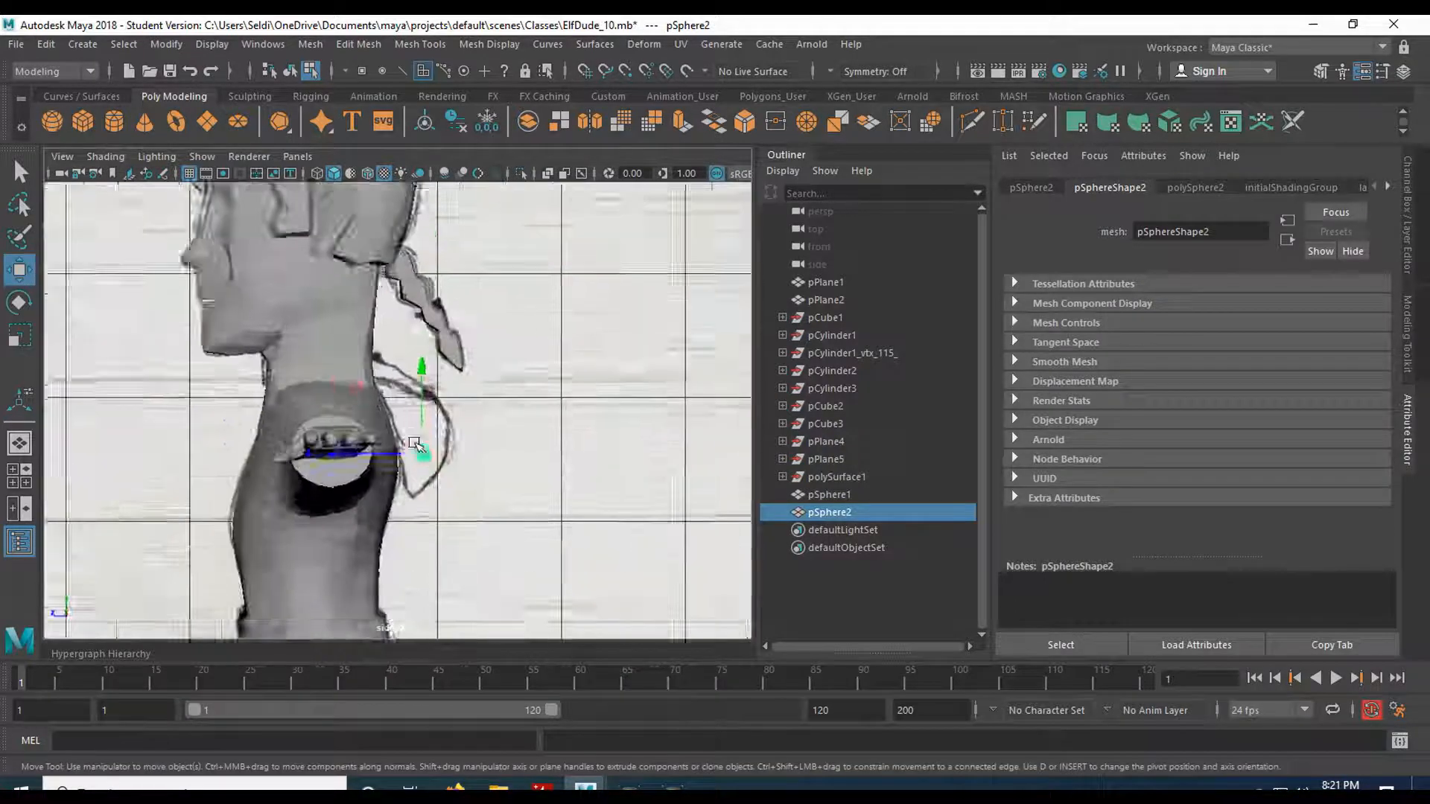
middle_click_drag(574, 504, 499, 442, "alt")
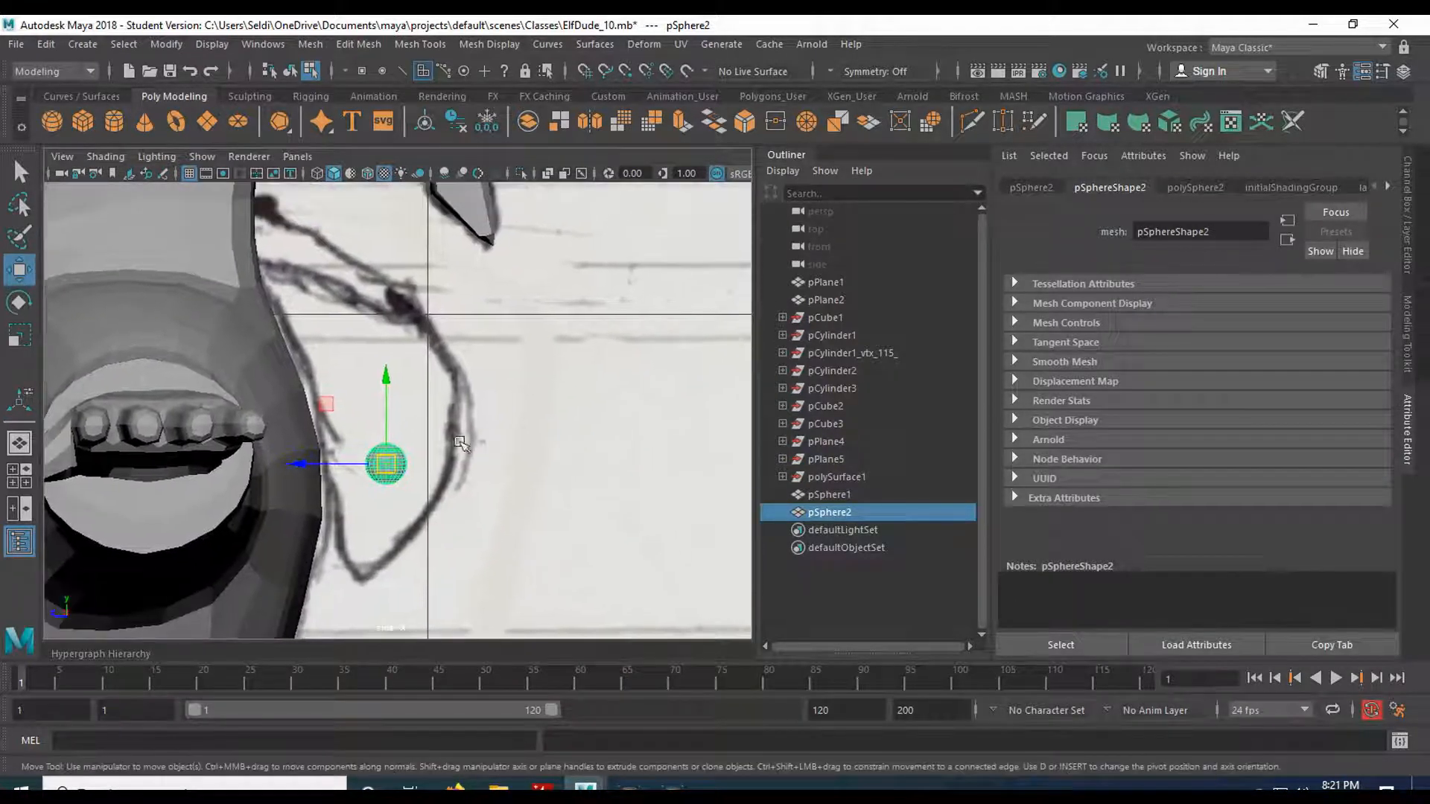
- Set the new sphere's radius to 3.1 in its construction inputs
left_click(1410, 215)
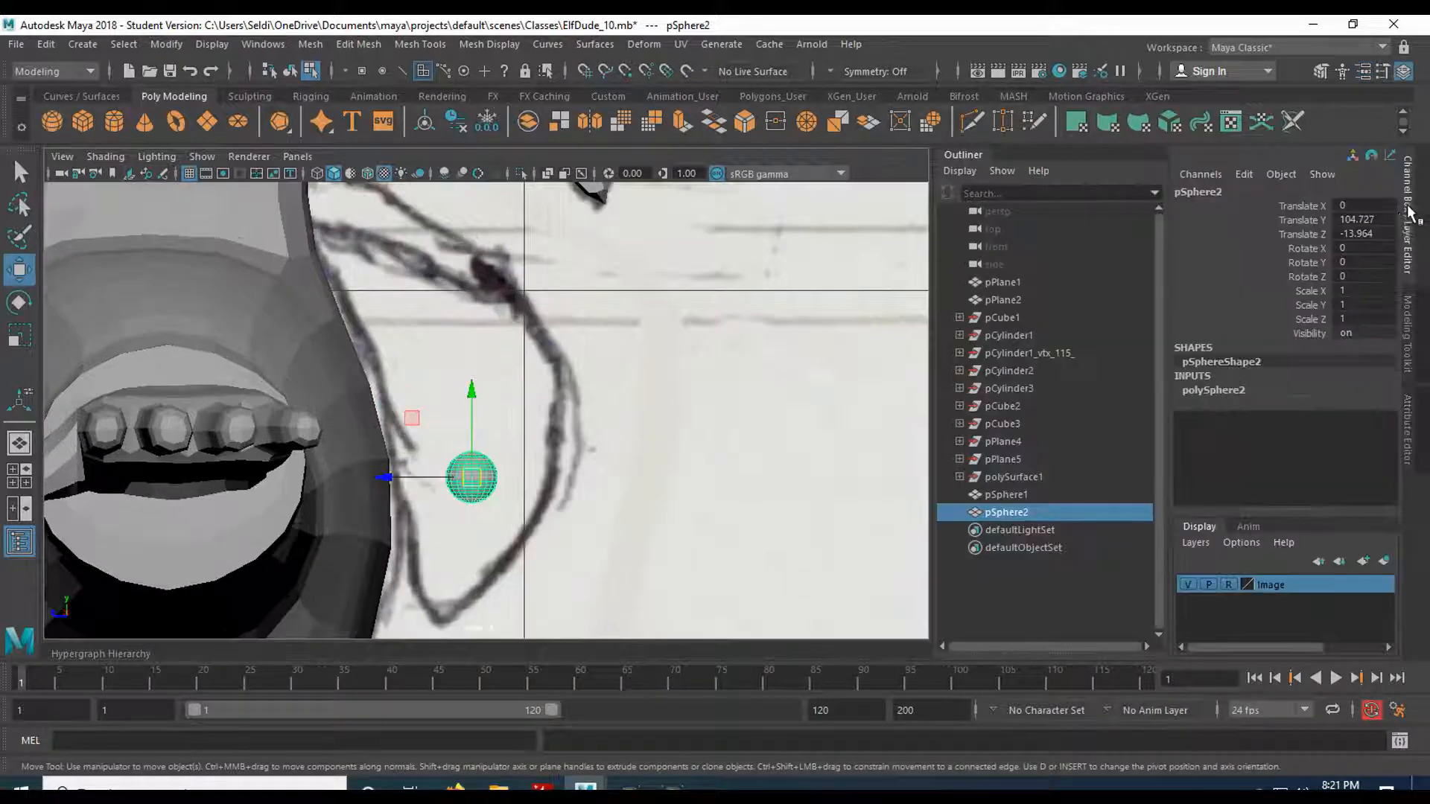
left_click(1200, 393)
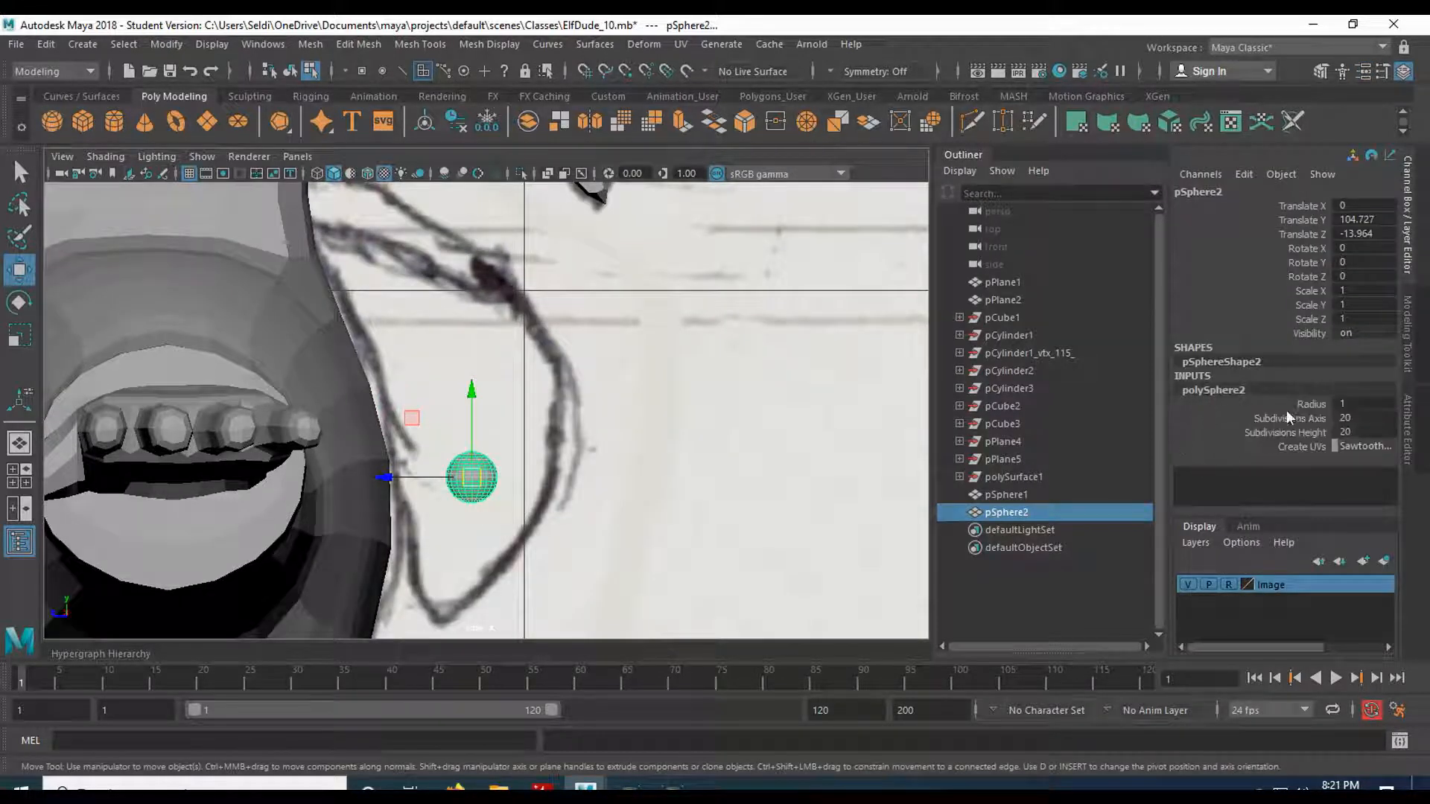
left_click(1311, 404)
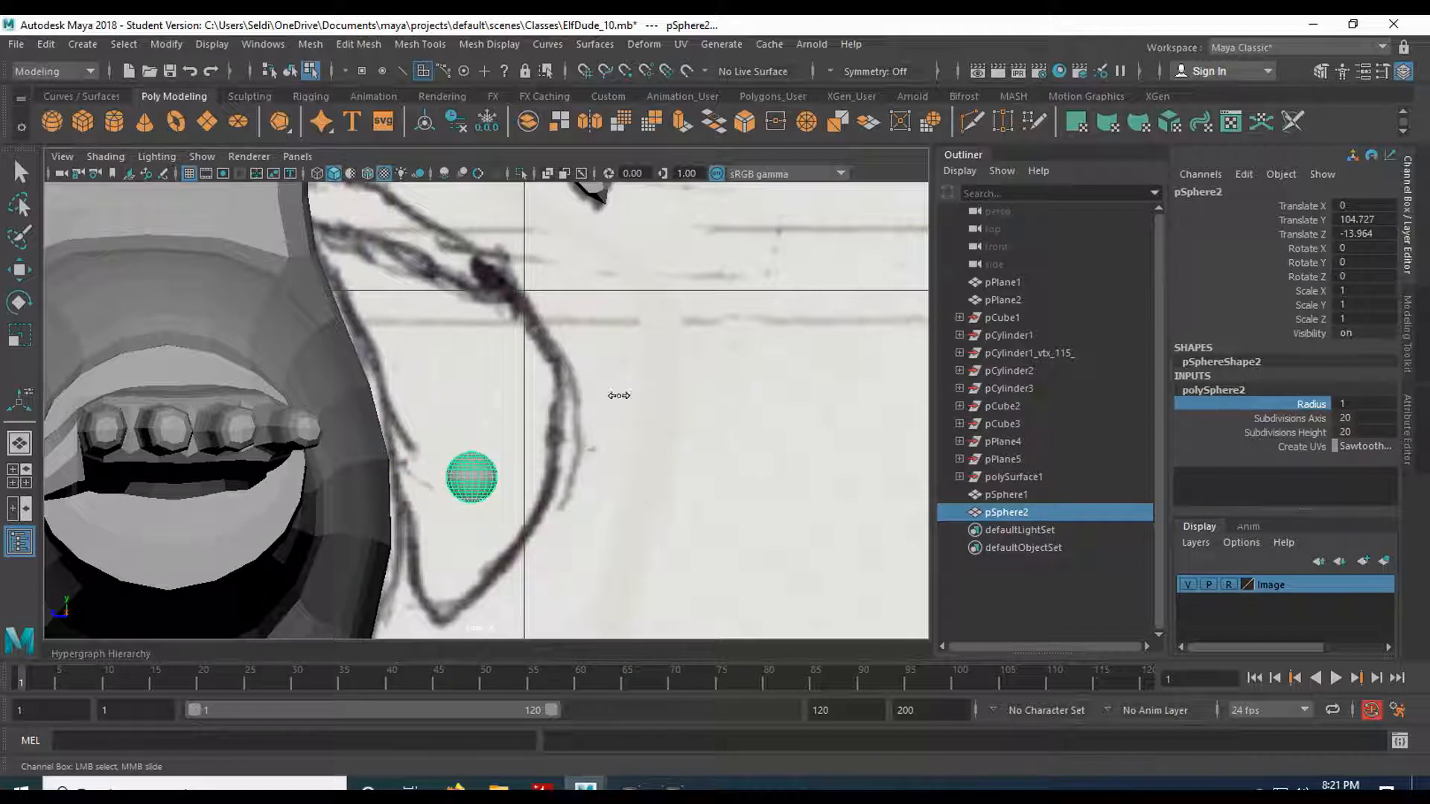
middle_click_drag(619, 396, 637, 395)
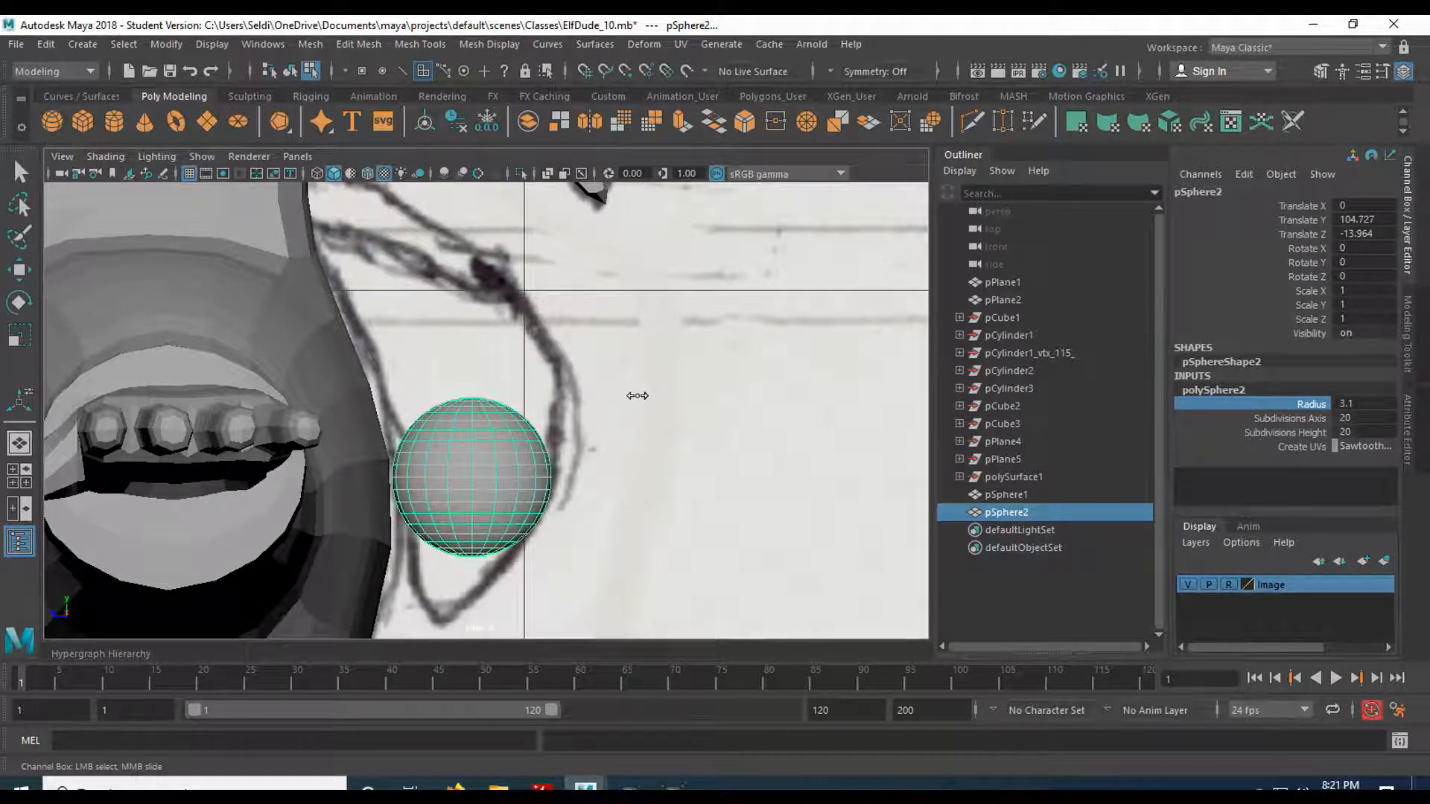
- Set the sphere's axis and height subdivisions to 8
left_click(1271, 434)
middle_click_drag(1271, 434, 1318, 440)
left_click(1349, 419)
left_click(1352, 433)
type("8")
key("Return")
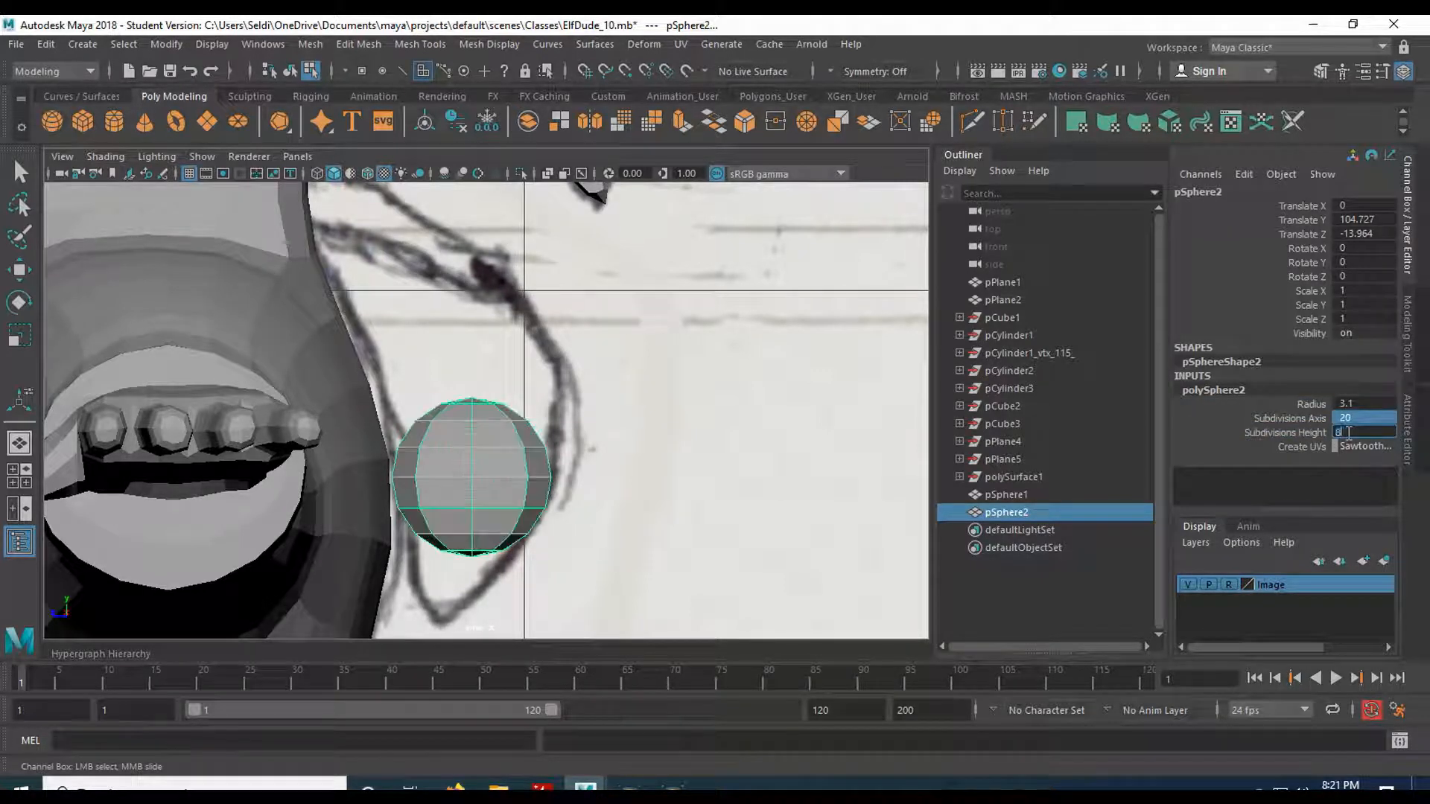
- Return the sphere to object mode and raise it within the hood outline to a Translate Y of about 108.1
left_click(591, 438)
key("w")
right_click(497, 440)
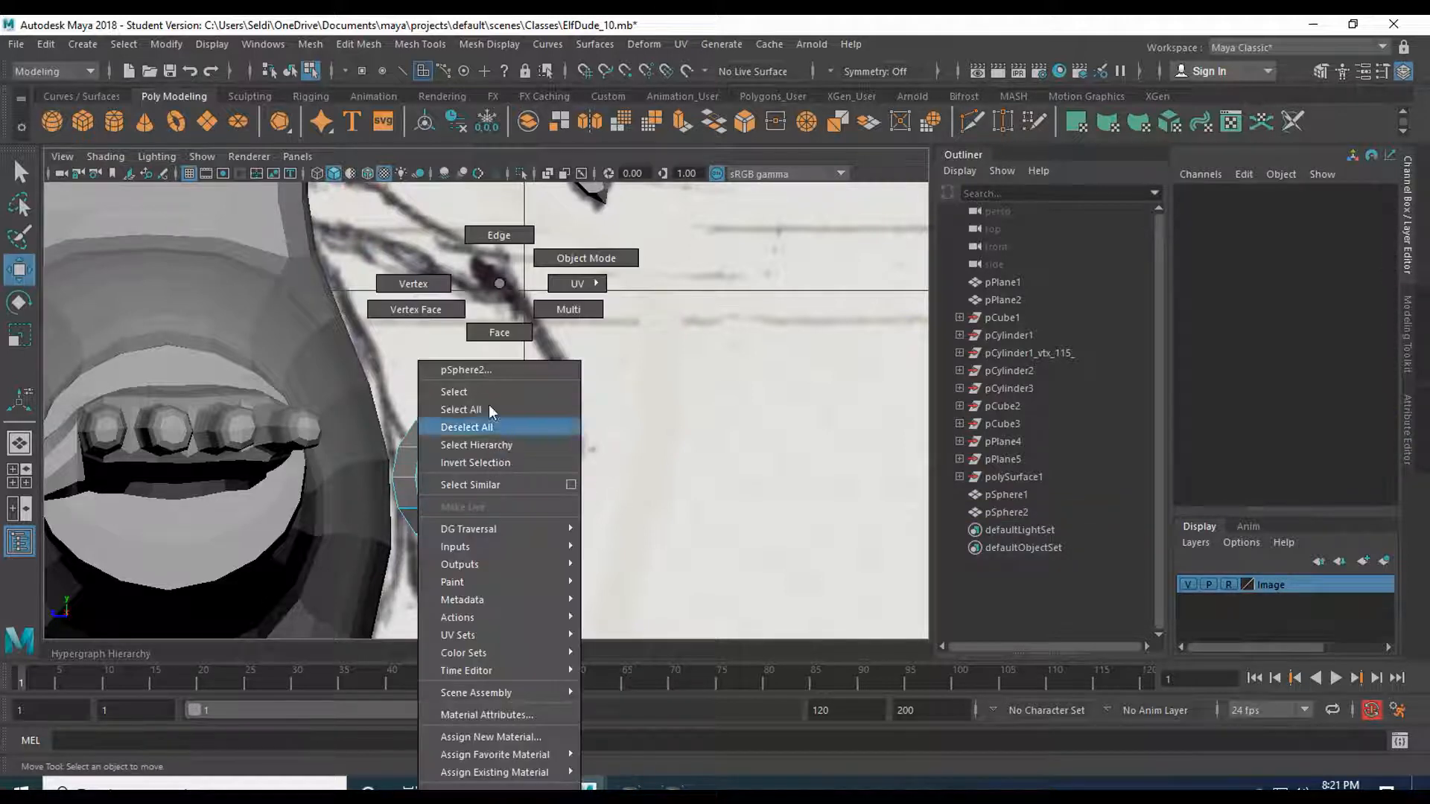
left_click(526, 262)
left_click_drag(472, 391, 470, 303)
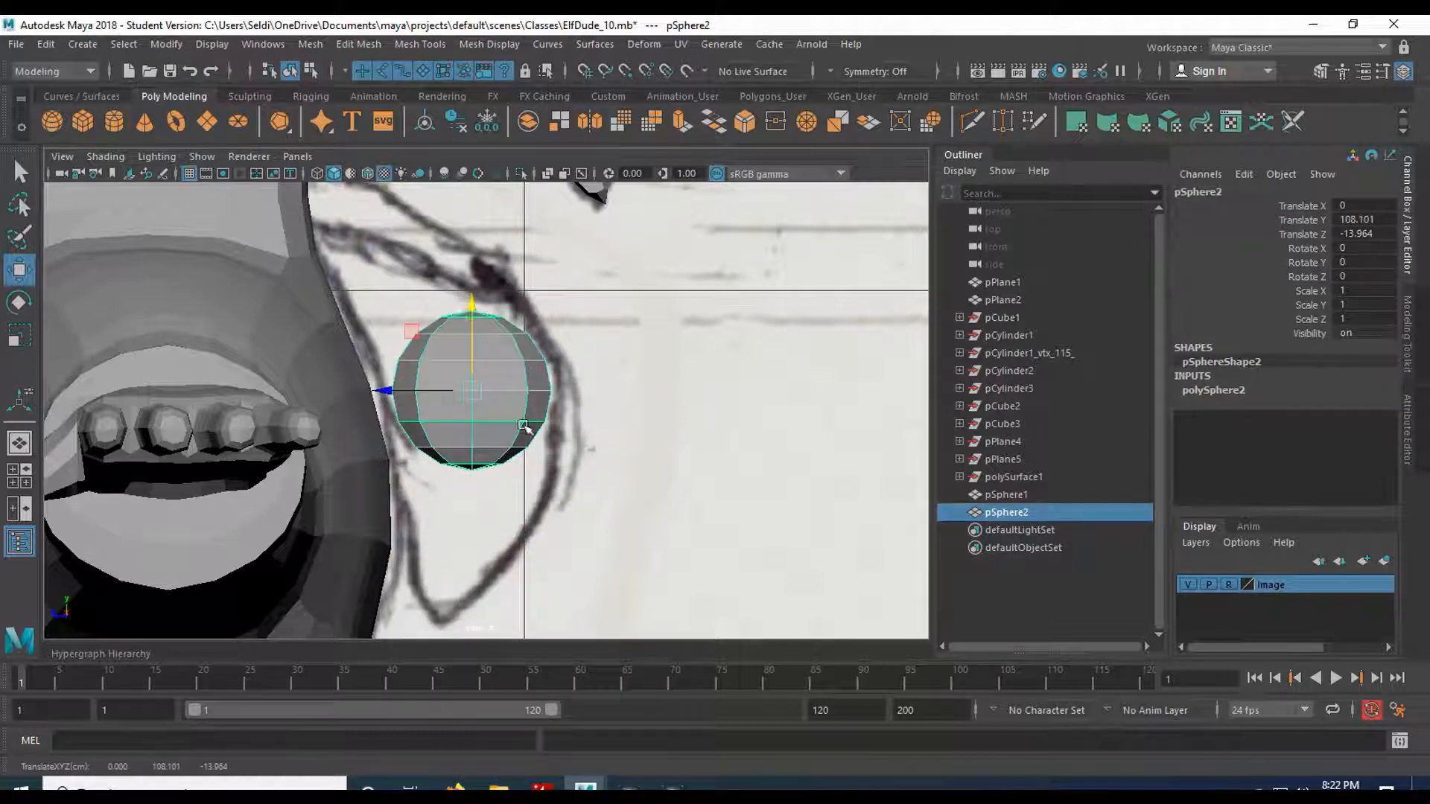
- Rotate the sphere about 20.35 degrees around X and stretch it to a Y scale of about 1.87 along the hood outline
key("e")
left_click_drag(537, 354, 521, 328)
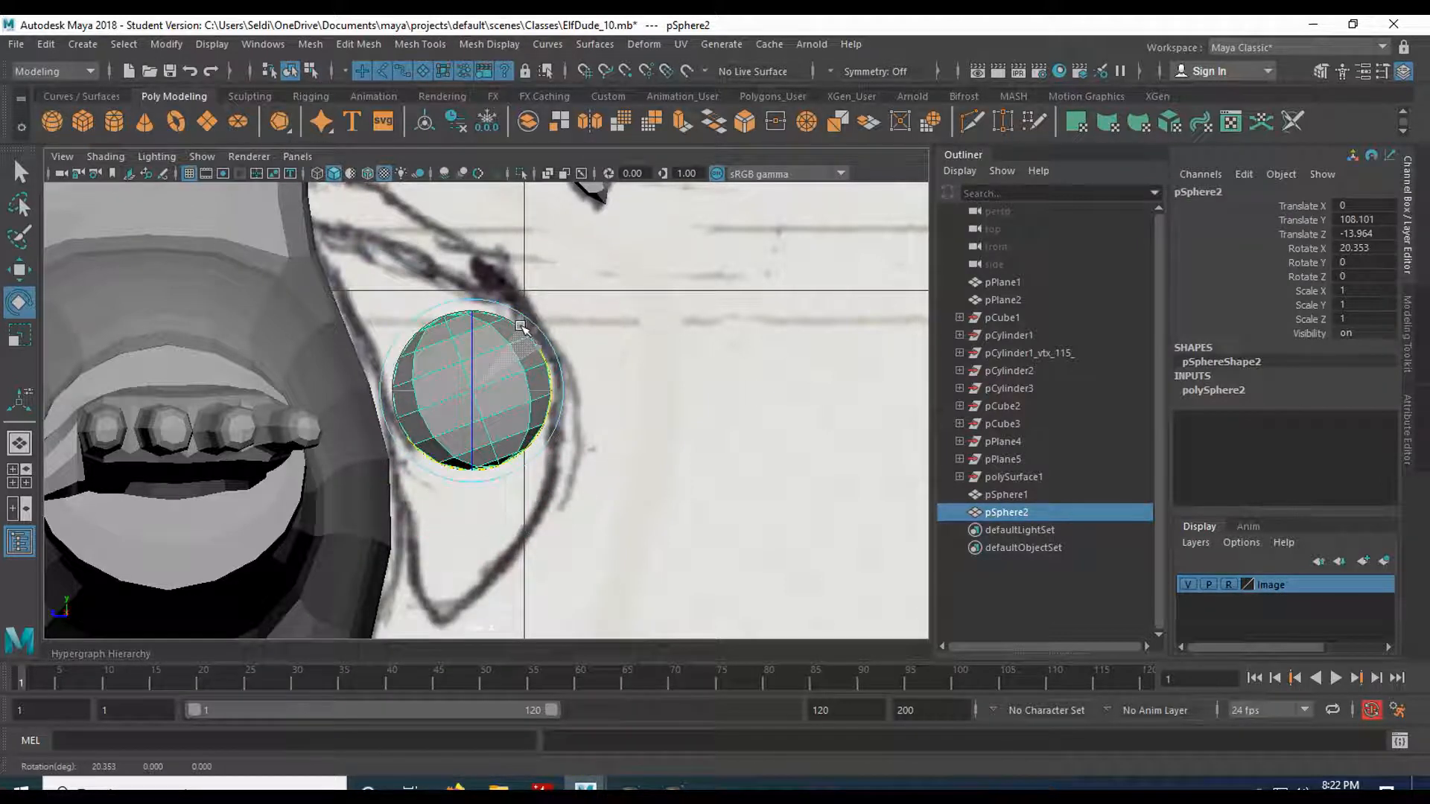
key("r")
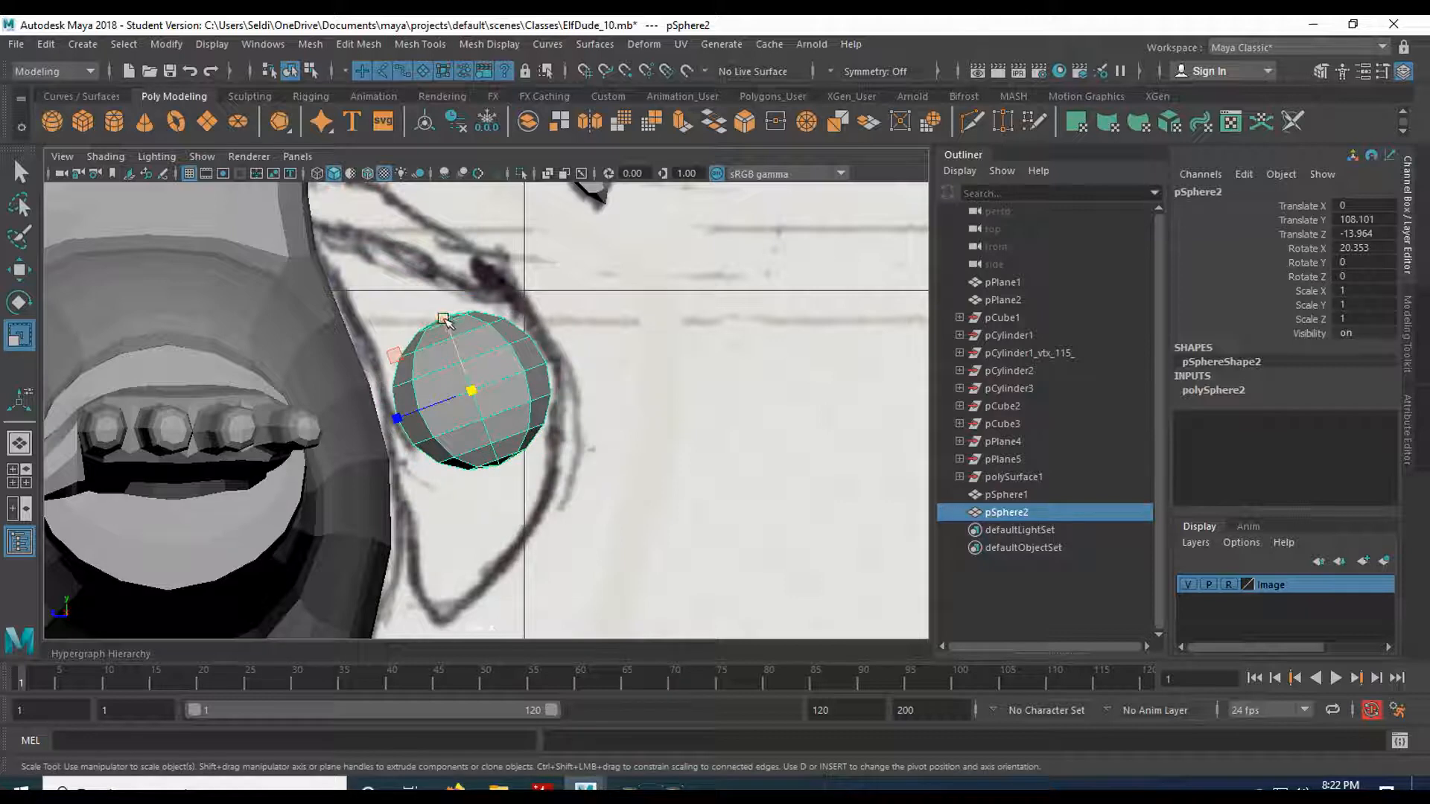
left_click_drag(445, 320, 434, 289)
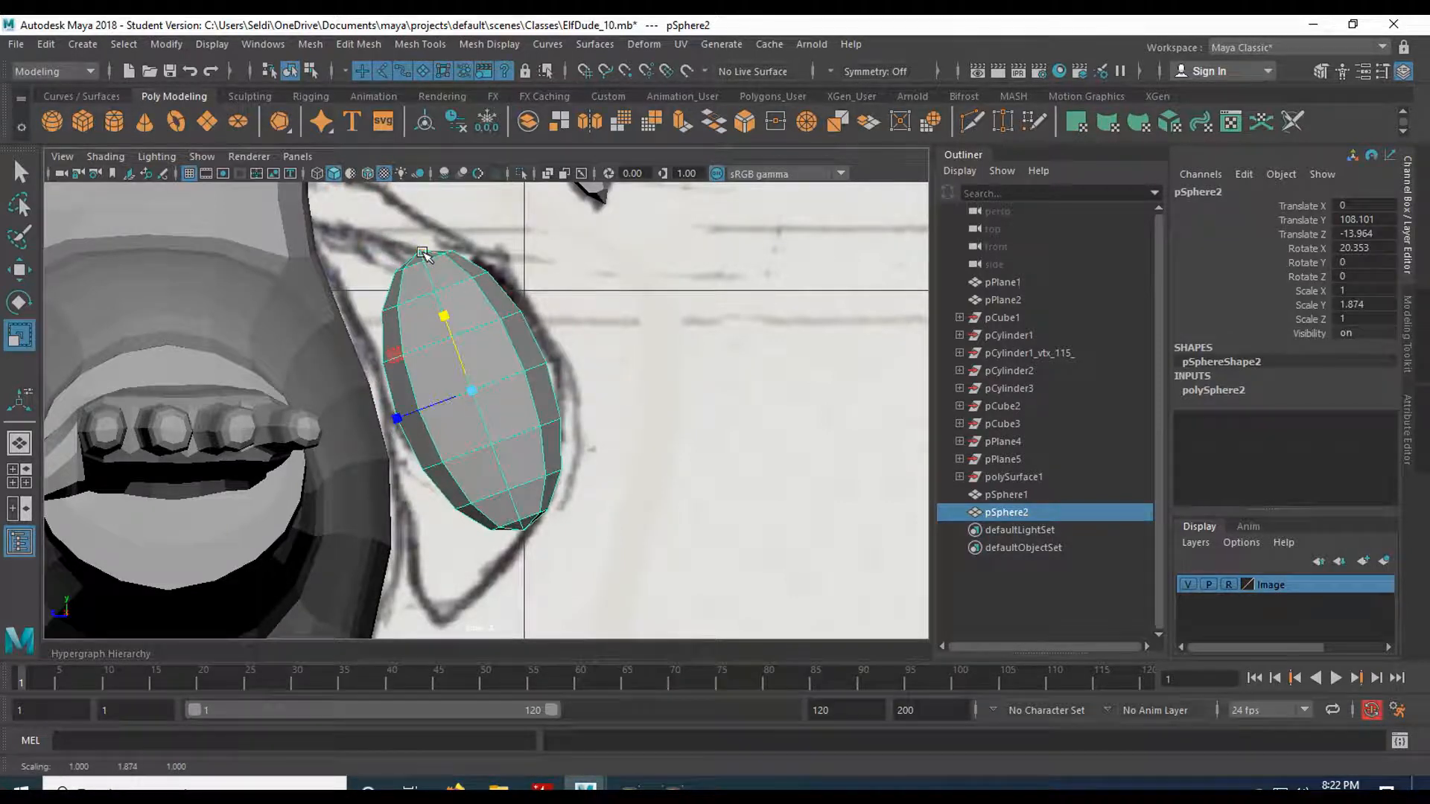
scroll(531, 389, "up", 1)
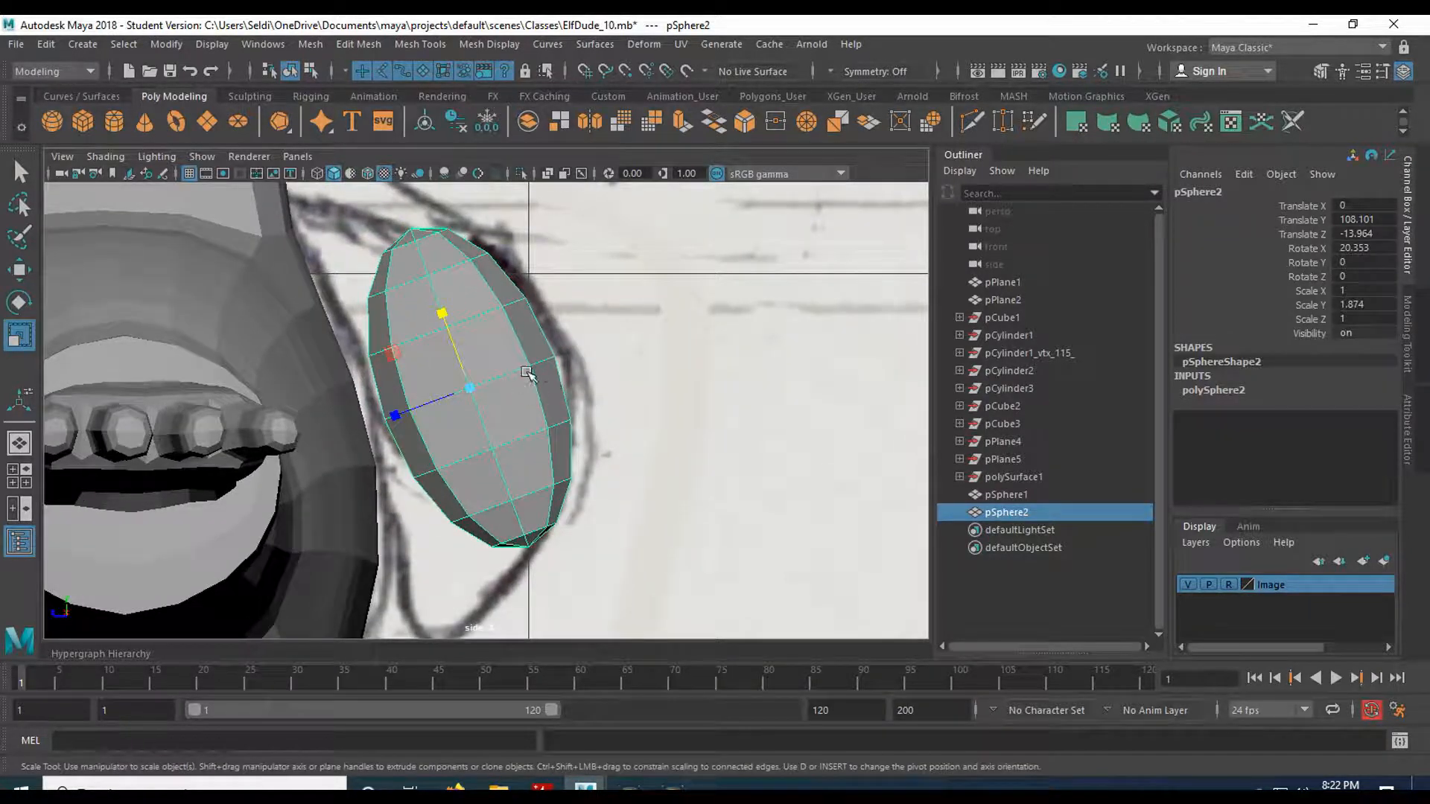
- Widen the stretched sphere across the character's back in the perspective view
key("space")
key("space")
scroll(648, 390, "up", 3)
left_click_drag(647, 389, 741, 395, "alt")
scroll(741, 395, "up", 3)
middle_click_drag(737, 414, 674, 463, "alt")
left_click_drag(498, 547, 415, 584)
left_click_drag(609, 537, 629, 517, "alt")
- Switch the sphere to vertex selection in the side view and make the lambert1 material semi-transparent
key("space")
key("space")
right_click_drag(593, 283, 574, 717)
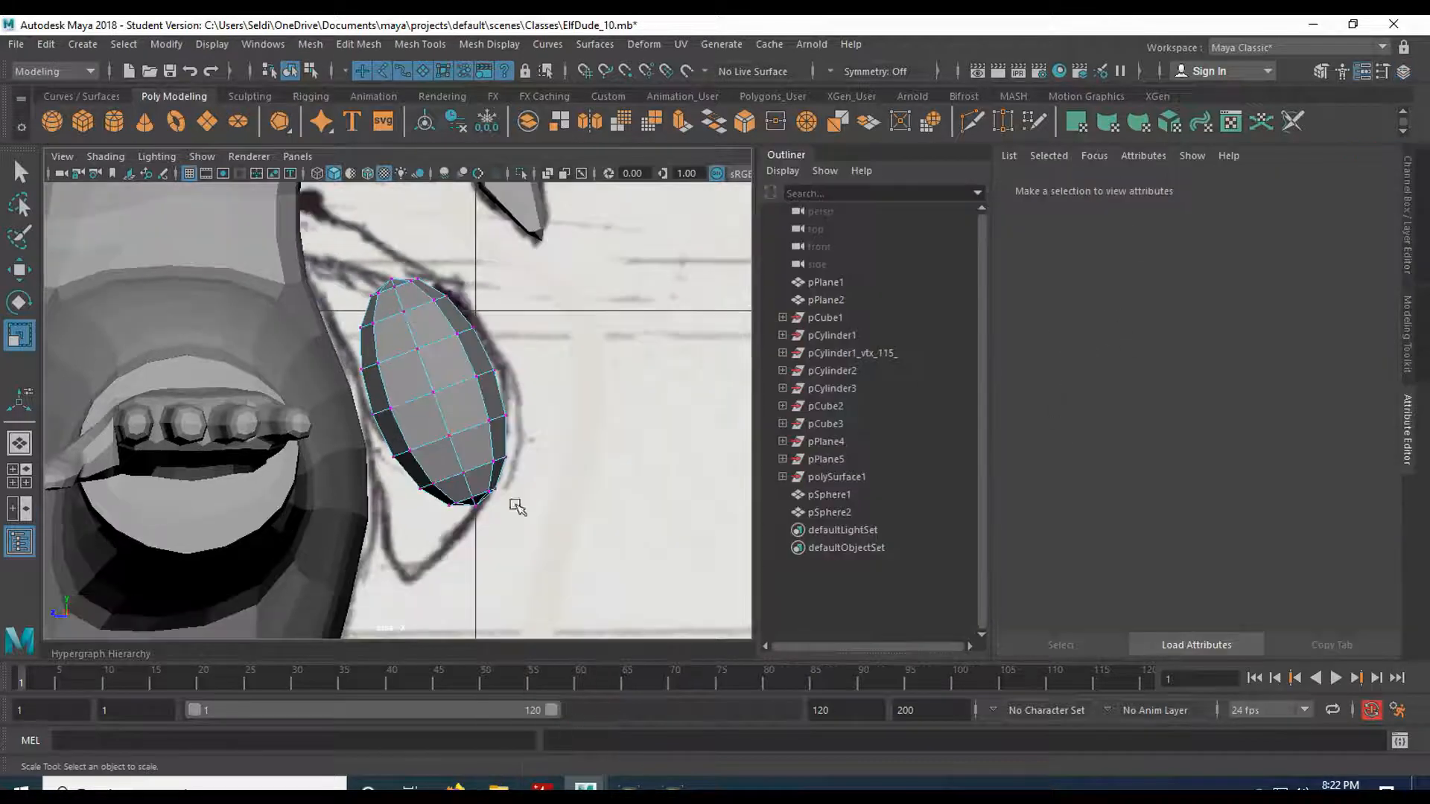
right_click_drag(458, 445, 466, 714)
left_click_drag(1206, 405, 1289, 401)
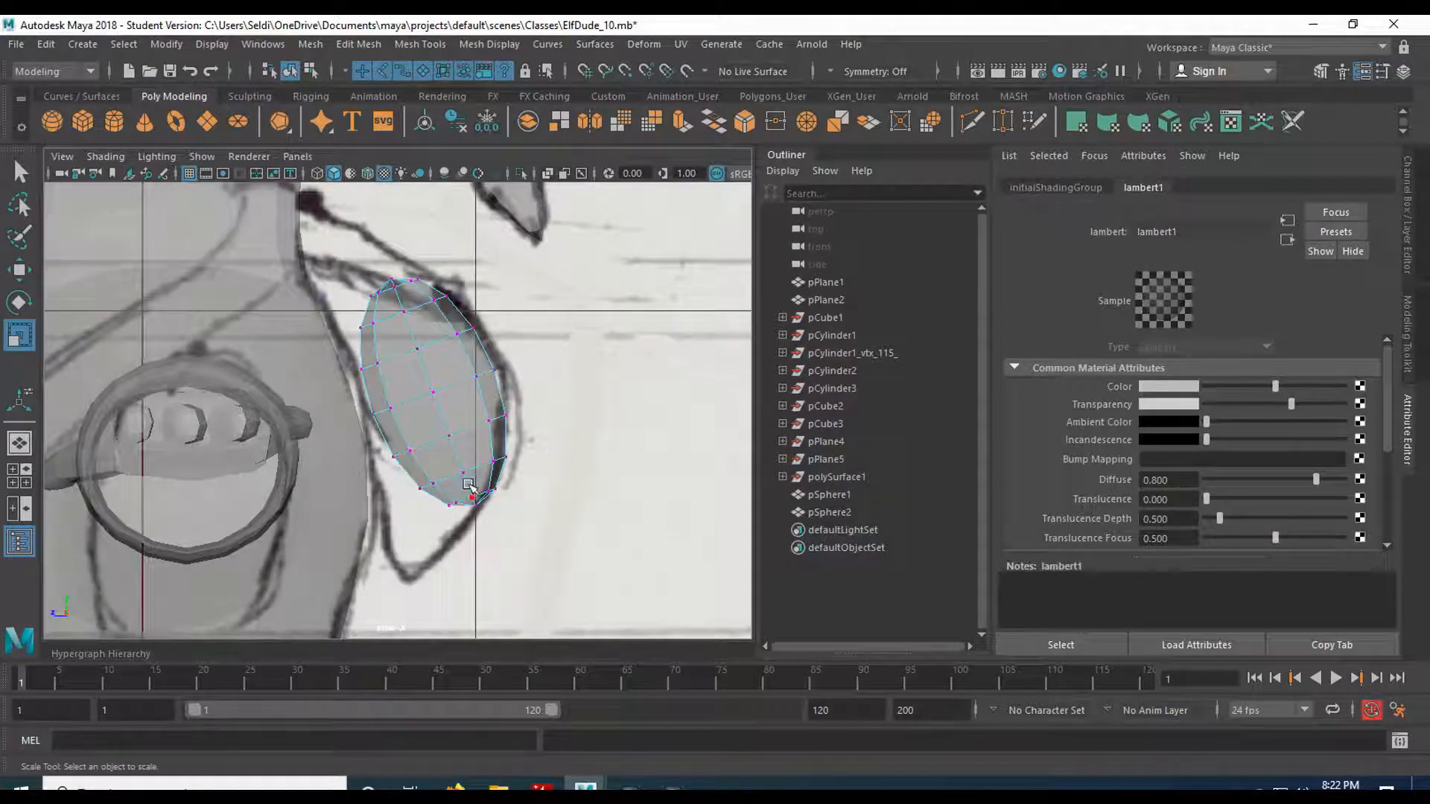
- Select the vertices at the sphere's lower end and move them down to the pointed tip of the hood drawing
scroll(466, 490, "up", 2)
middle_click_drag(488, 478, 583, 407, "alt")
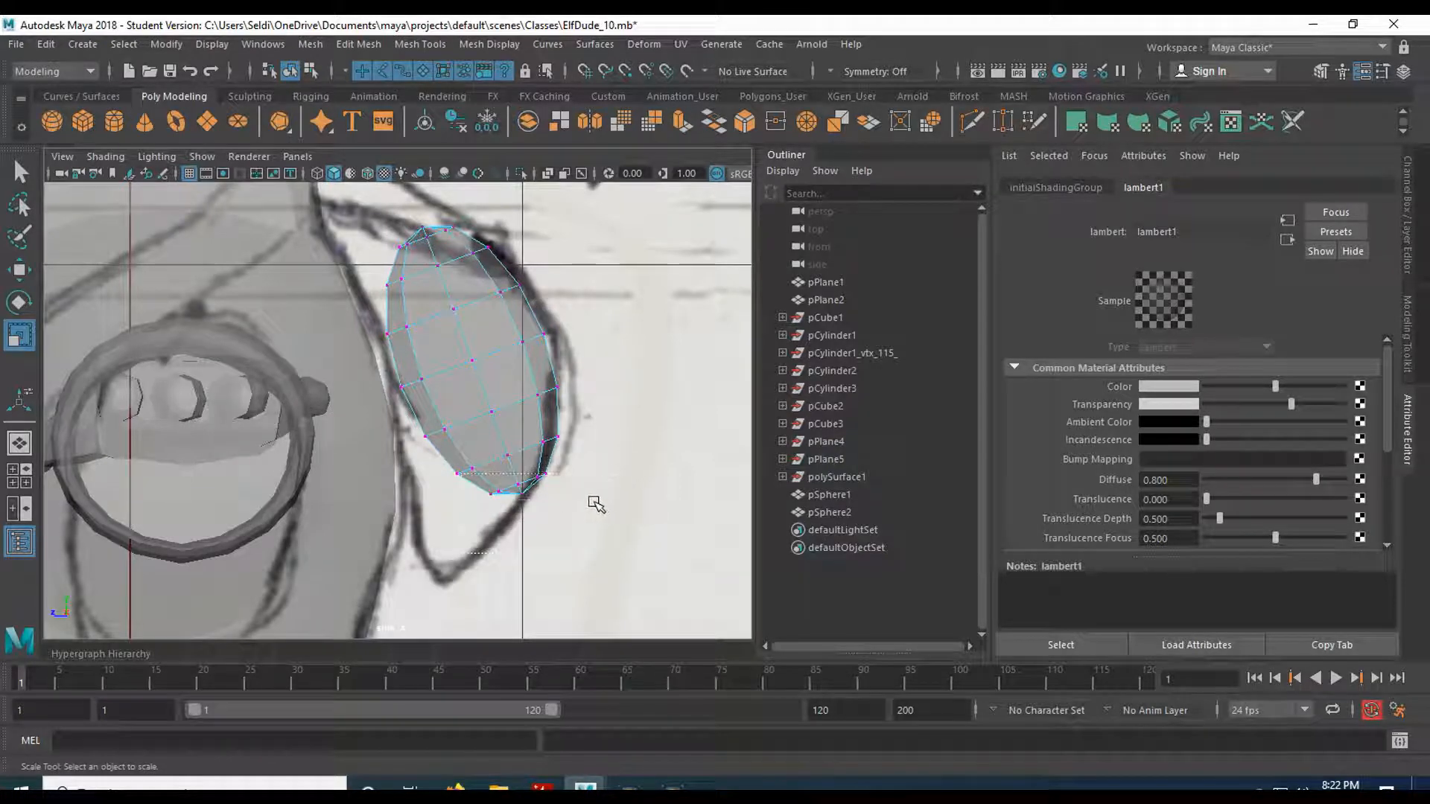
left_click(623, 483)
left_click(595, 534)
left_click(522, 495)
key("q")
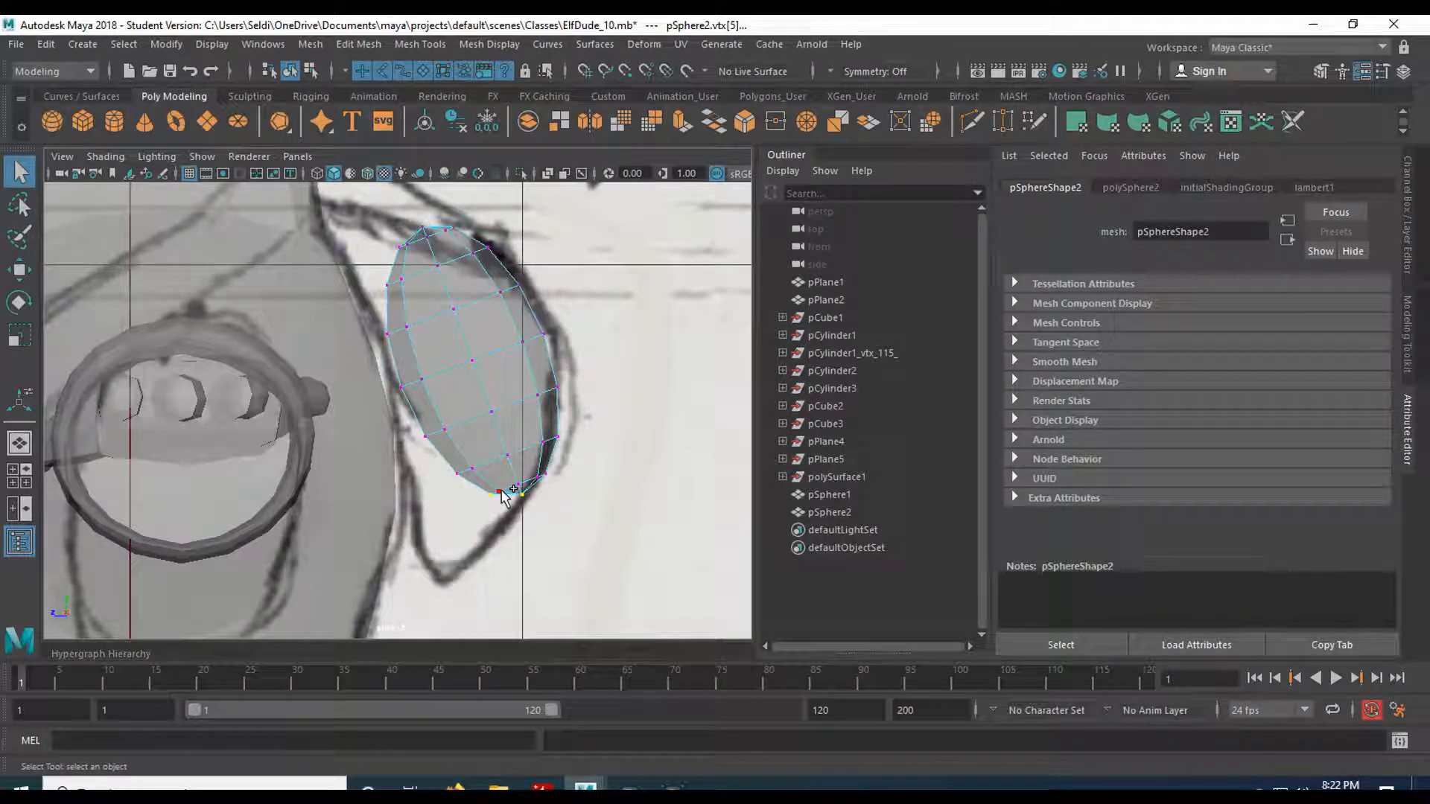
key("w")
left_click_drag(521, 485, 454, 563)
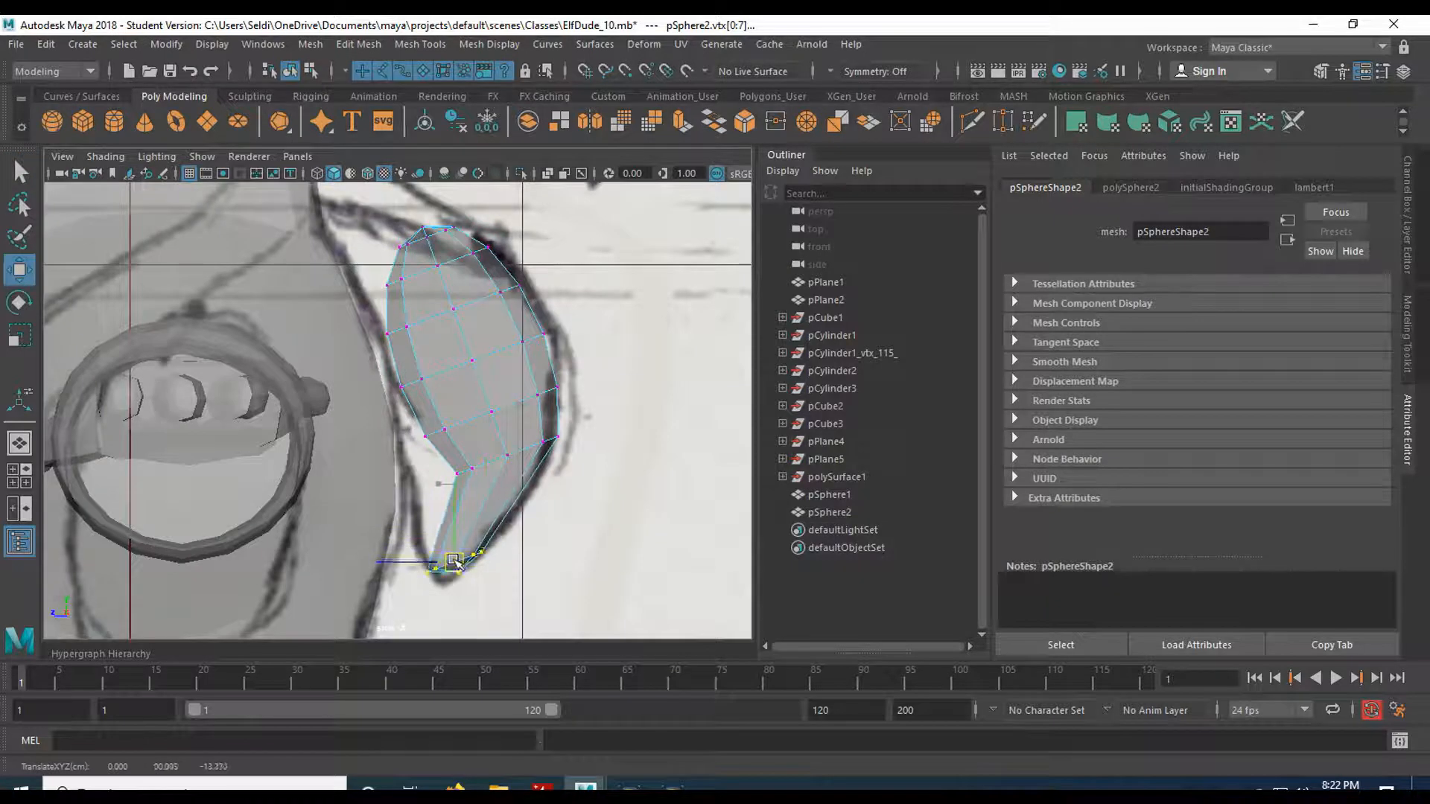
- Move the vertex ring just above the tip down into the hood outline, widen it and rotate it level
left_click(471, 469)
key("q")
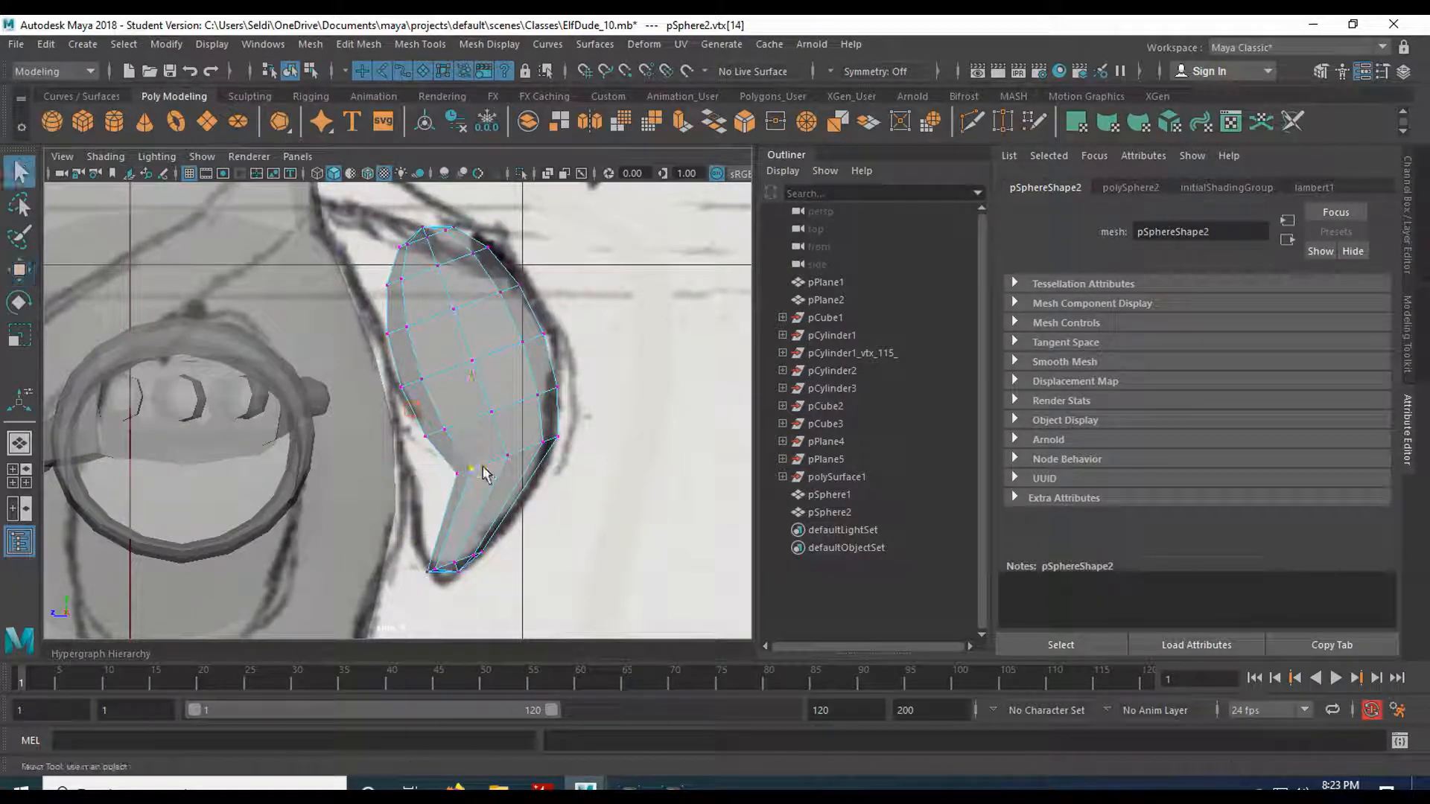
key("w")
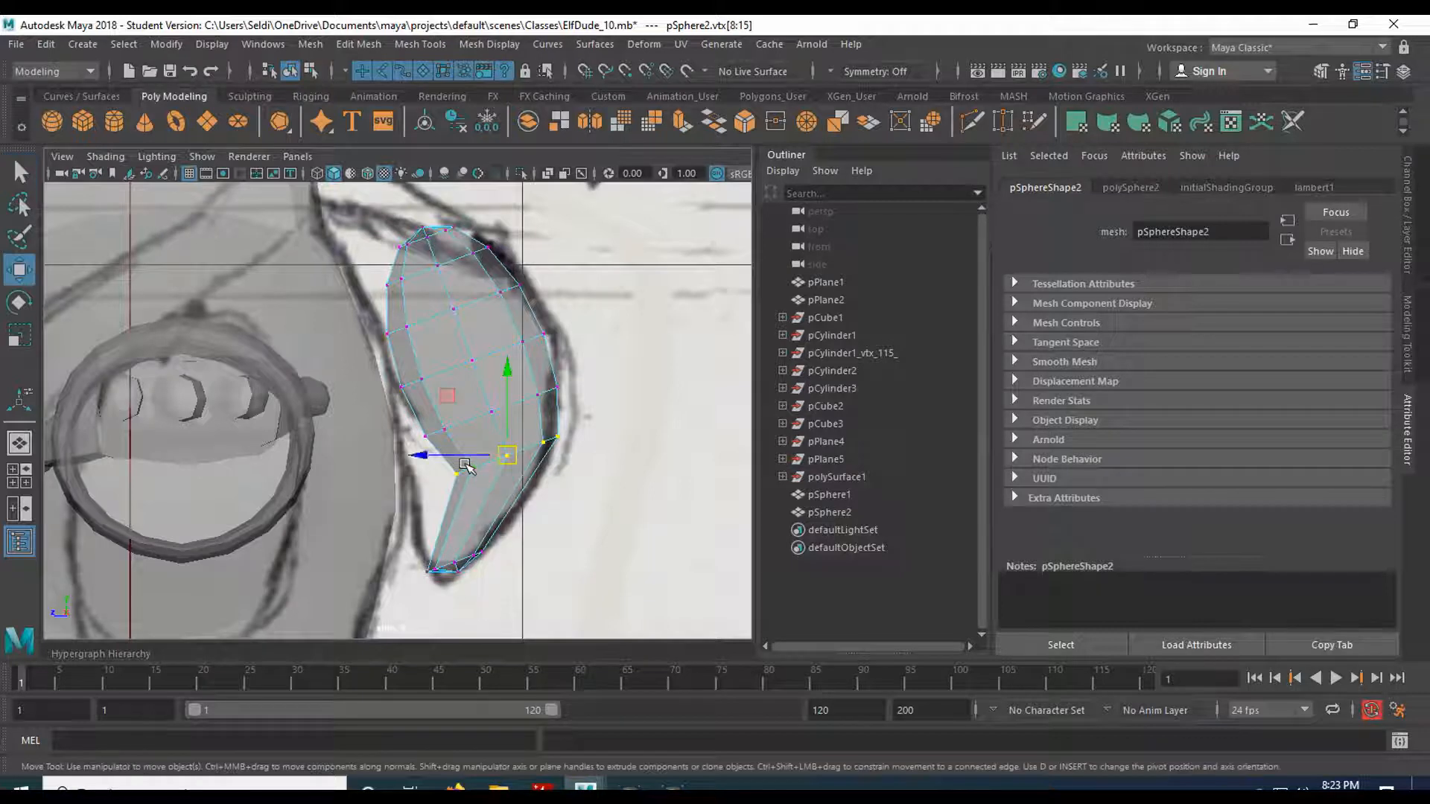
left_click_drag(459, 474, 480, 482)
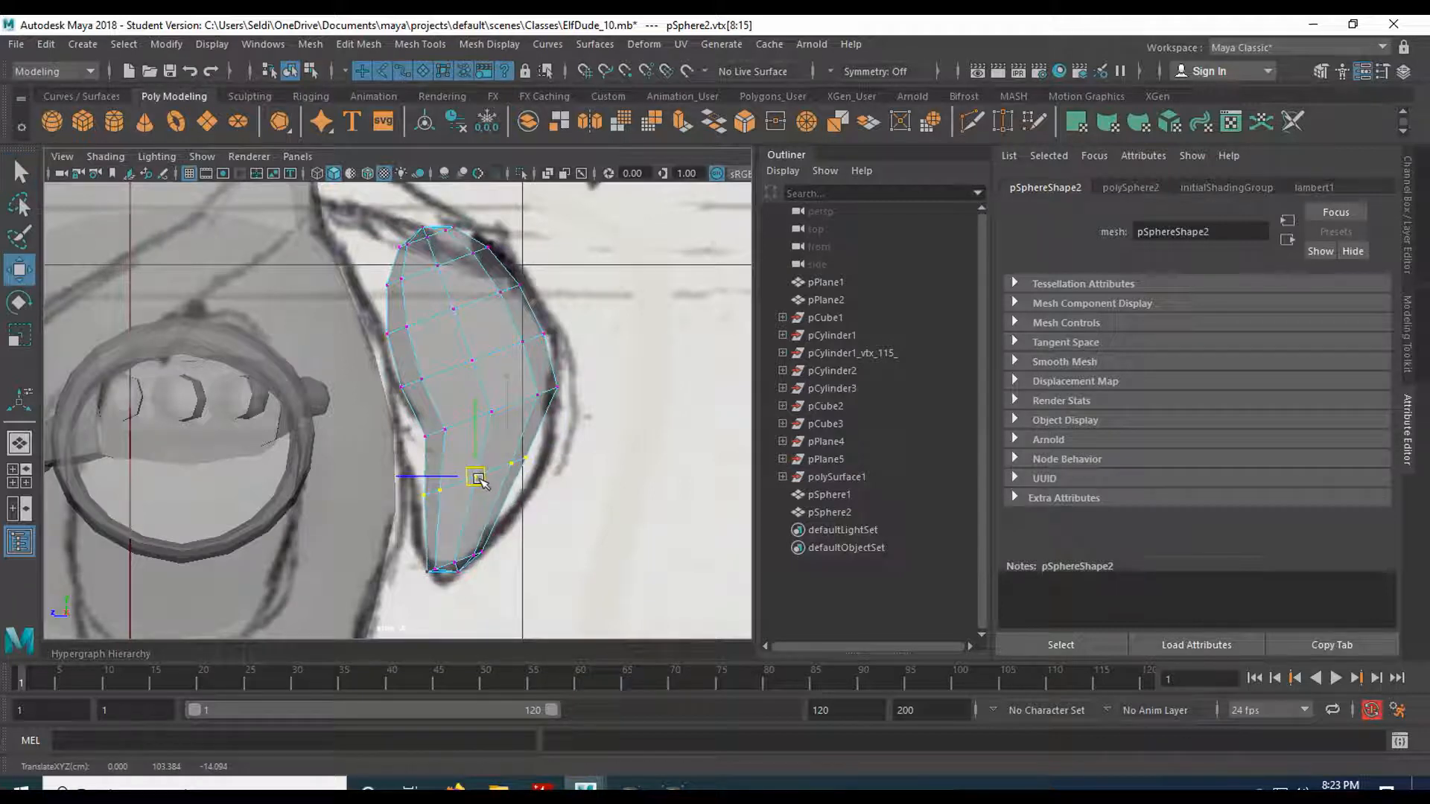
key("r")
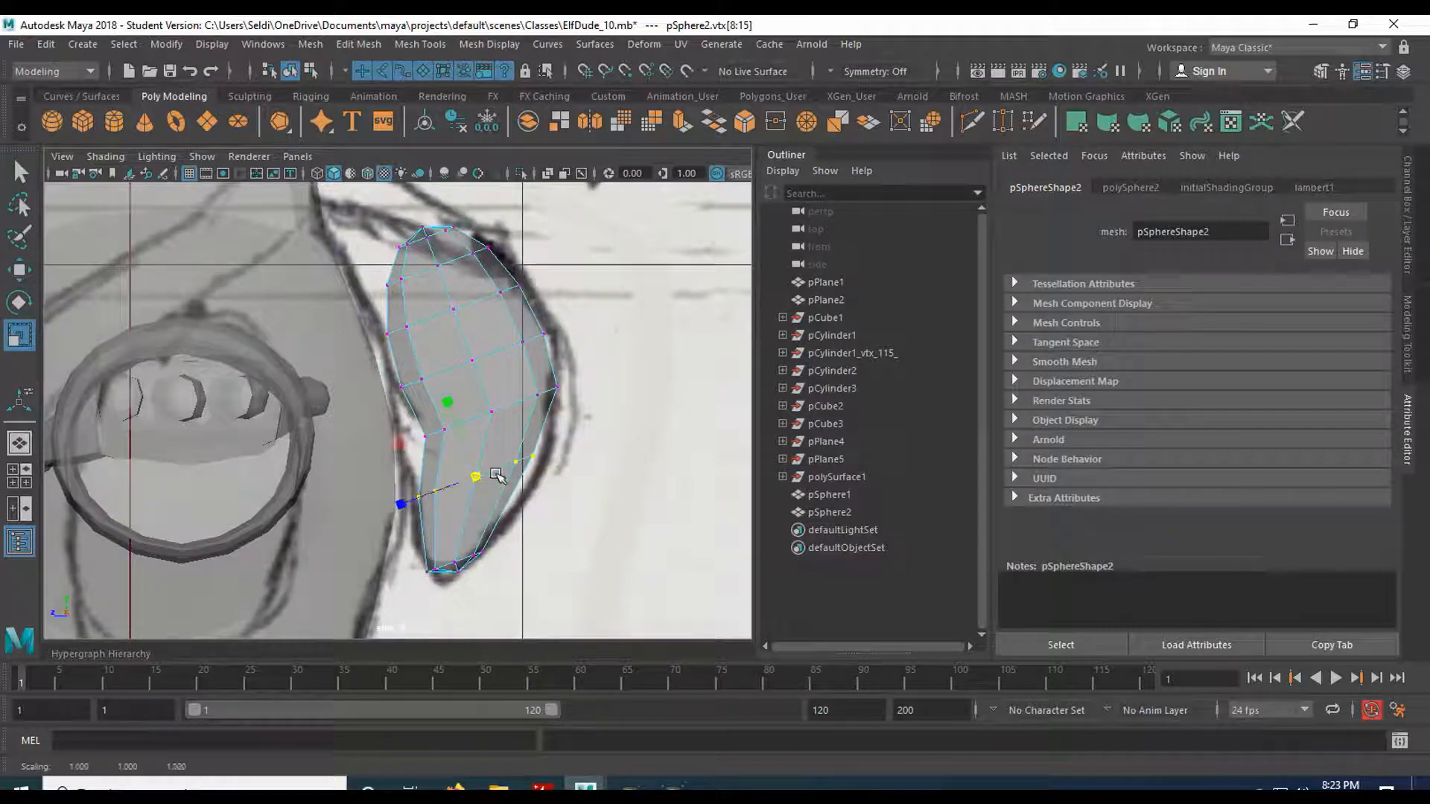
key("e")
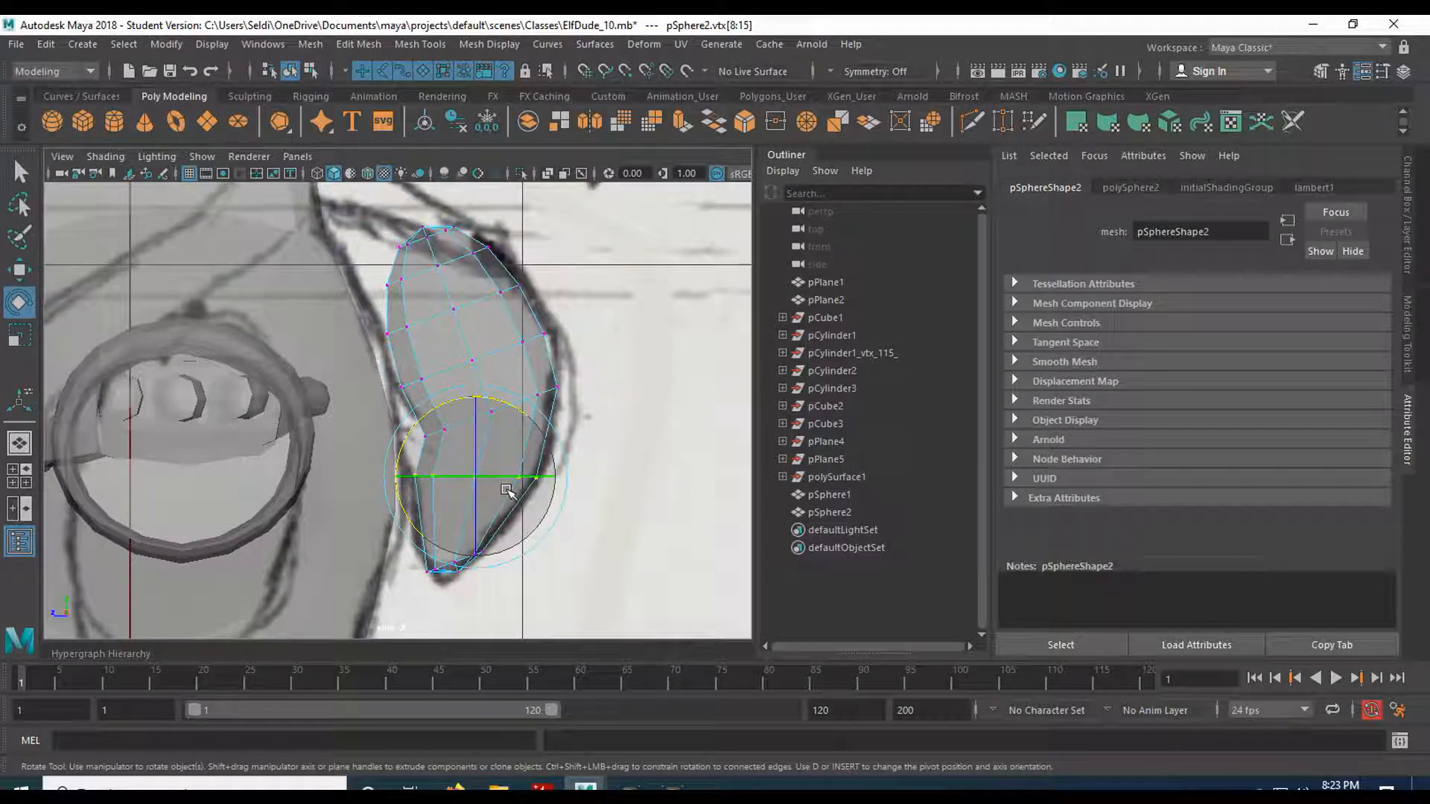
key("q")
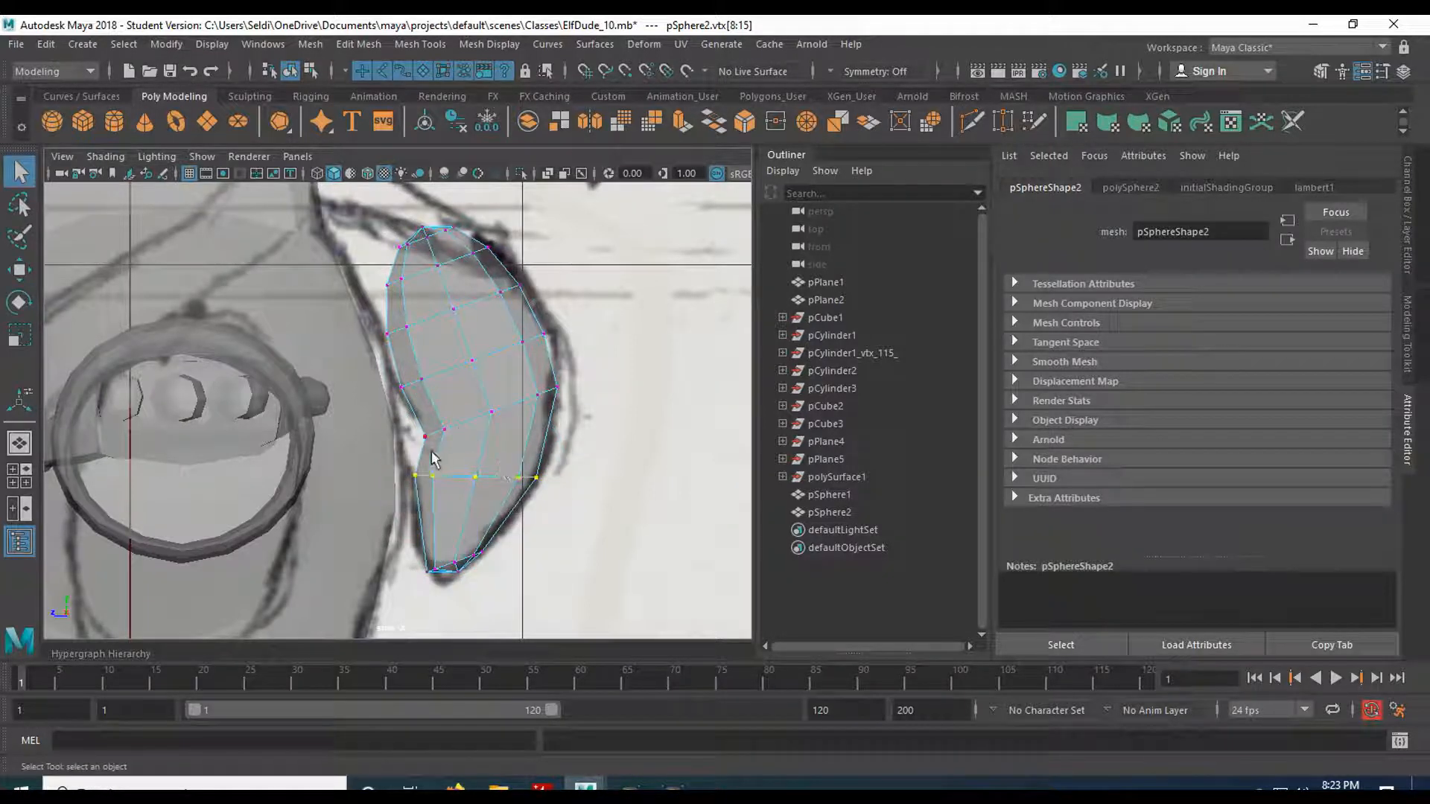
- Select the second vertex ring above the tip, then shift, scale and rotate it to follow the hood outline
left_click(425, 437)
key("w")
left_click_drag(492, 412, 479, 407)
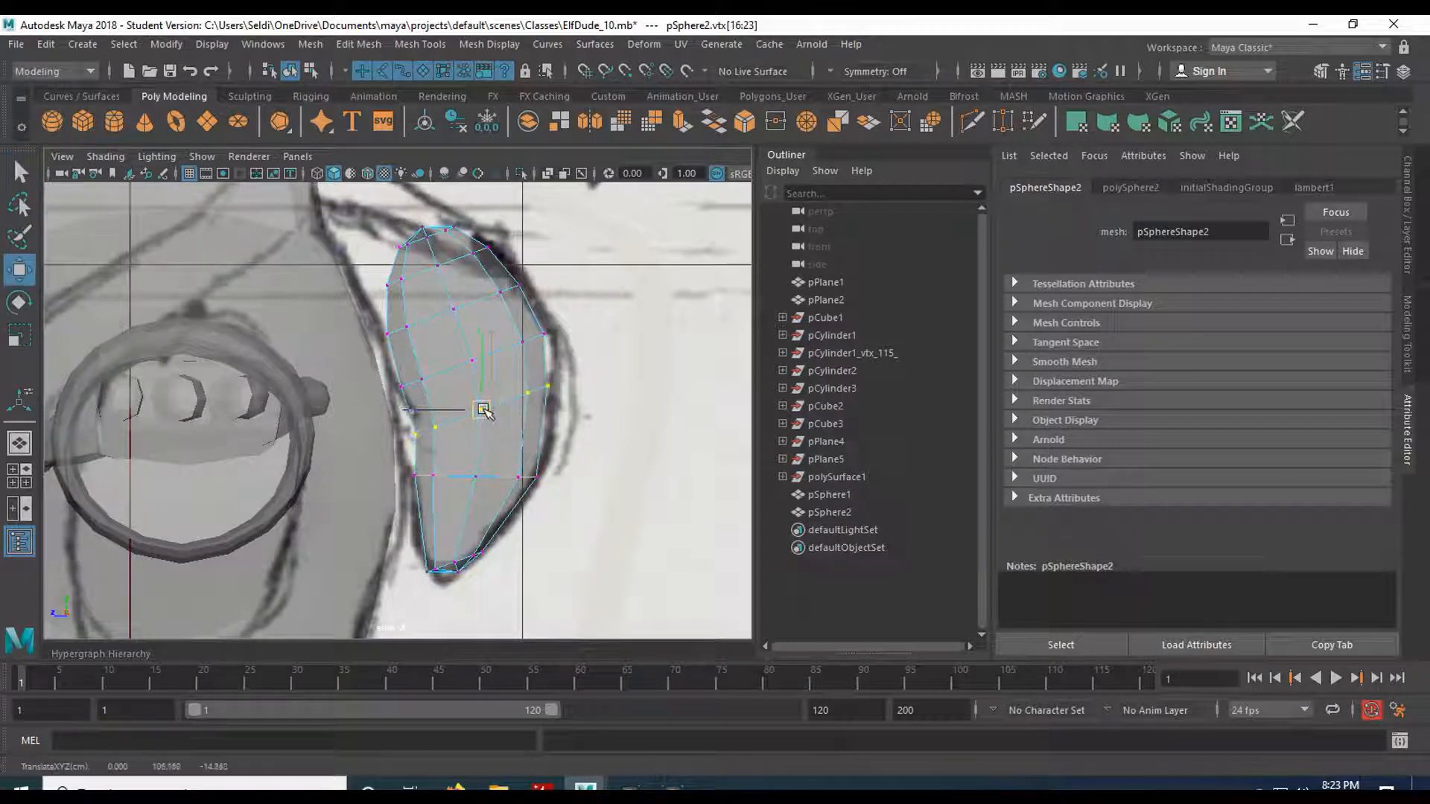
key("r")
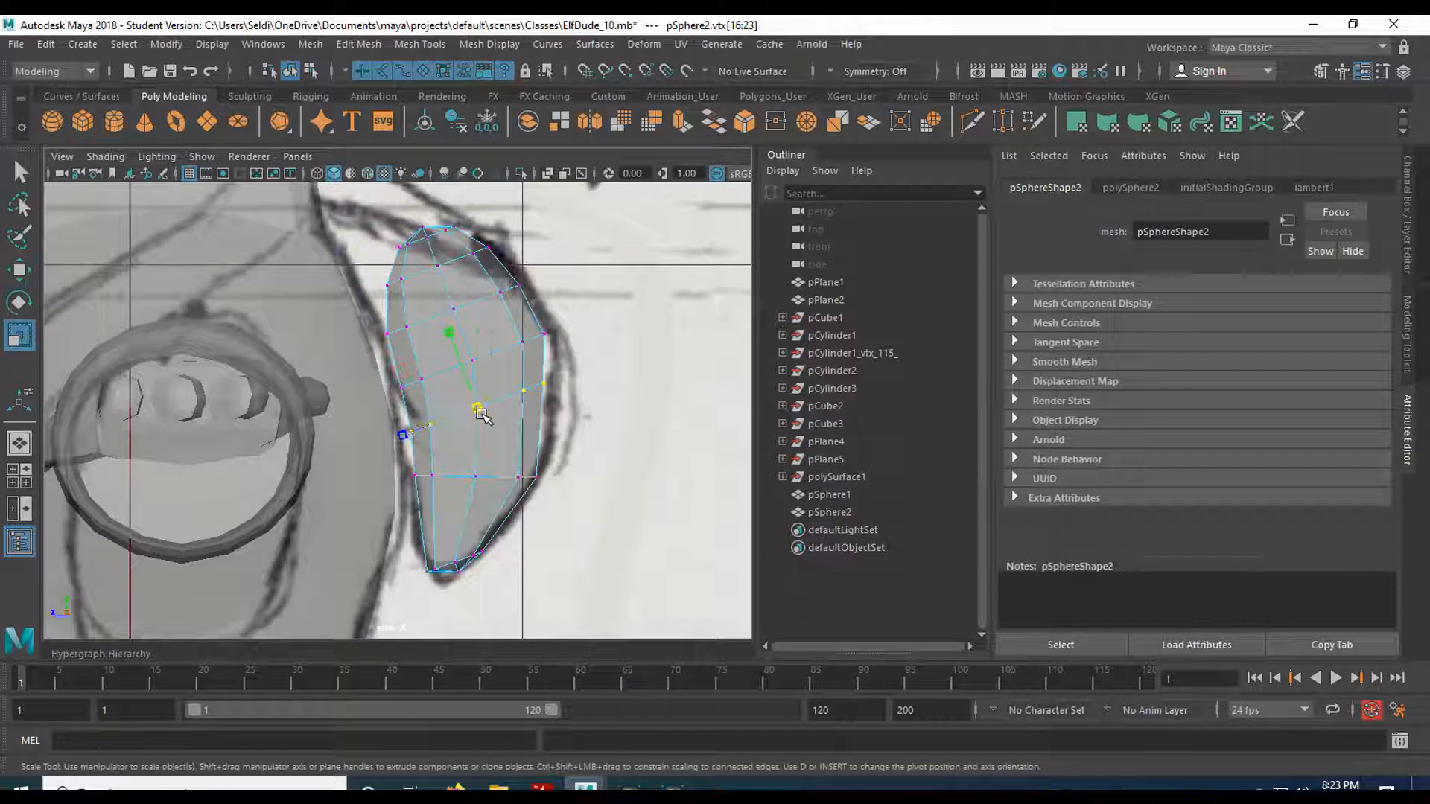
key("e")
left_click_drag(481, 347, 447, 328)
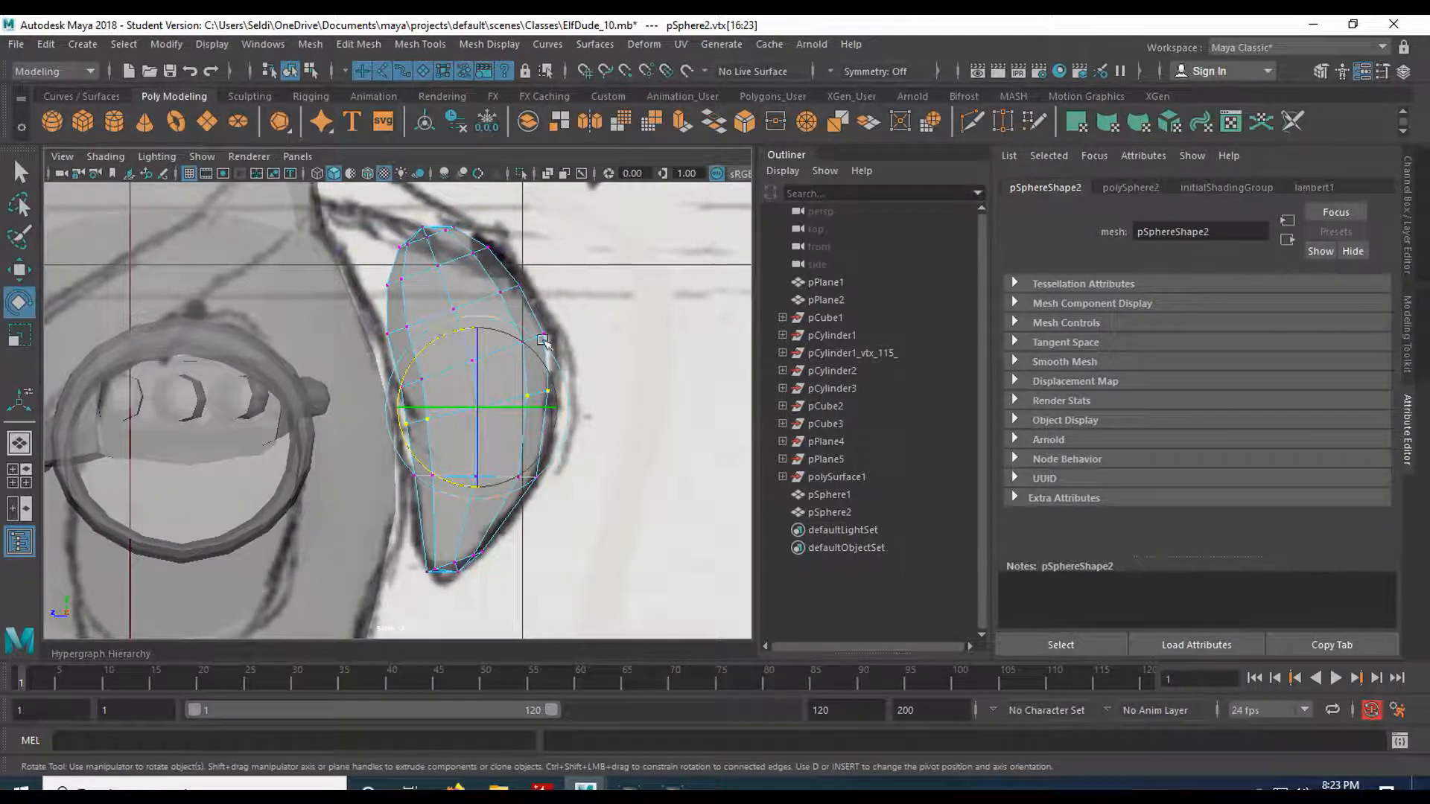
left_click(556, 301)
- Select the sphere's middle vertex ring, move it up slightly and rotate it to follow the hood outline
left_click(403, 386)
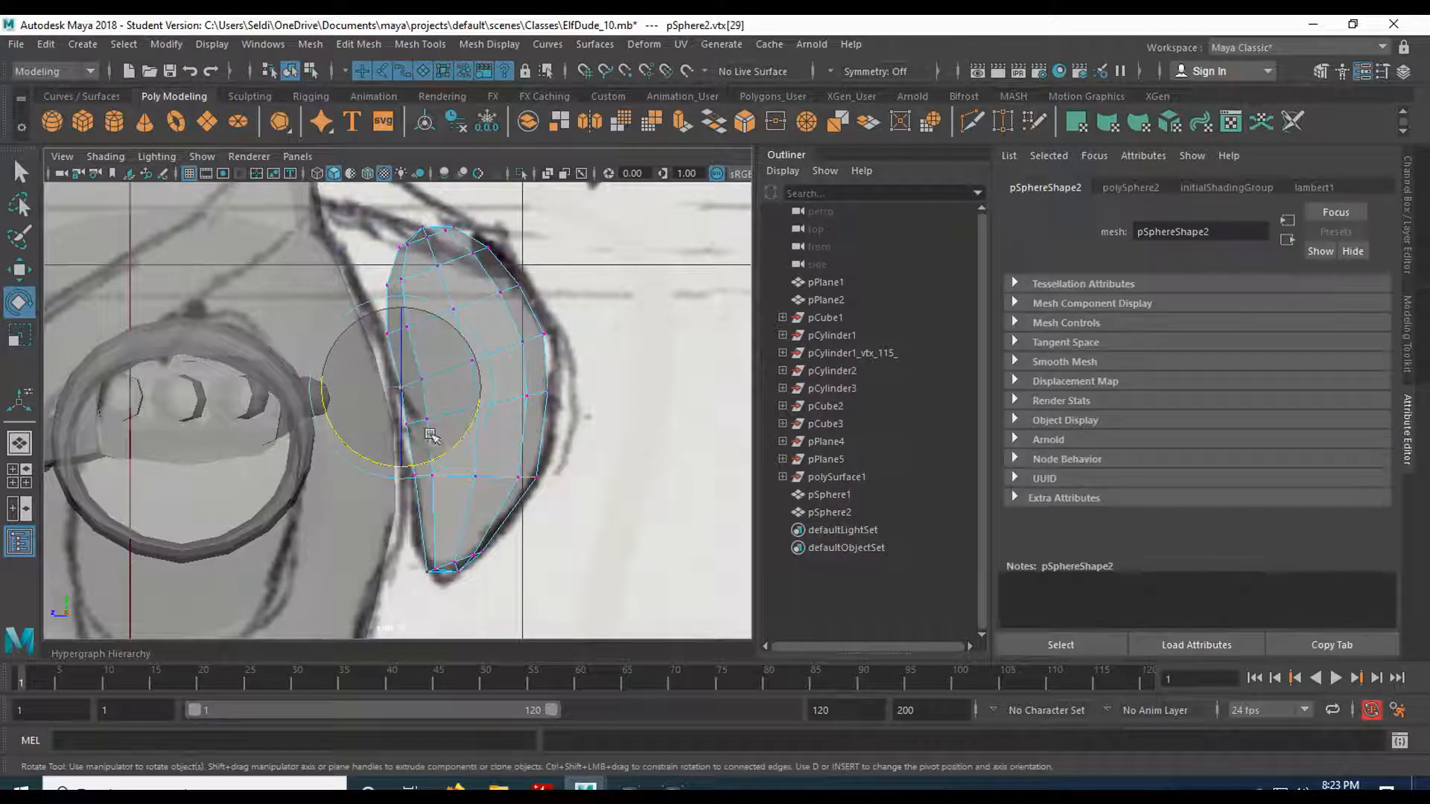
key("q")
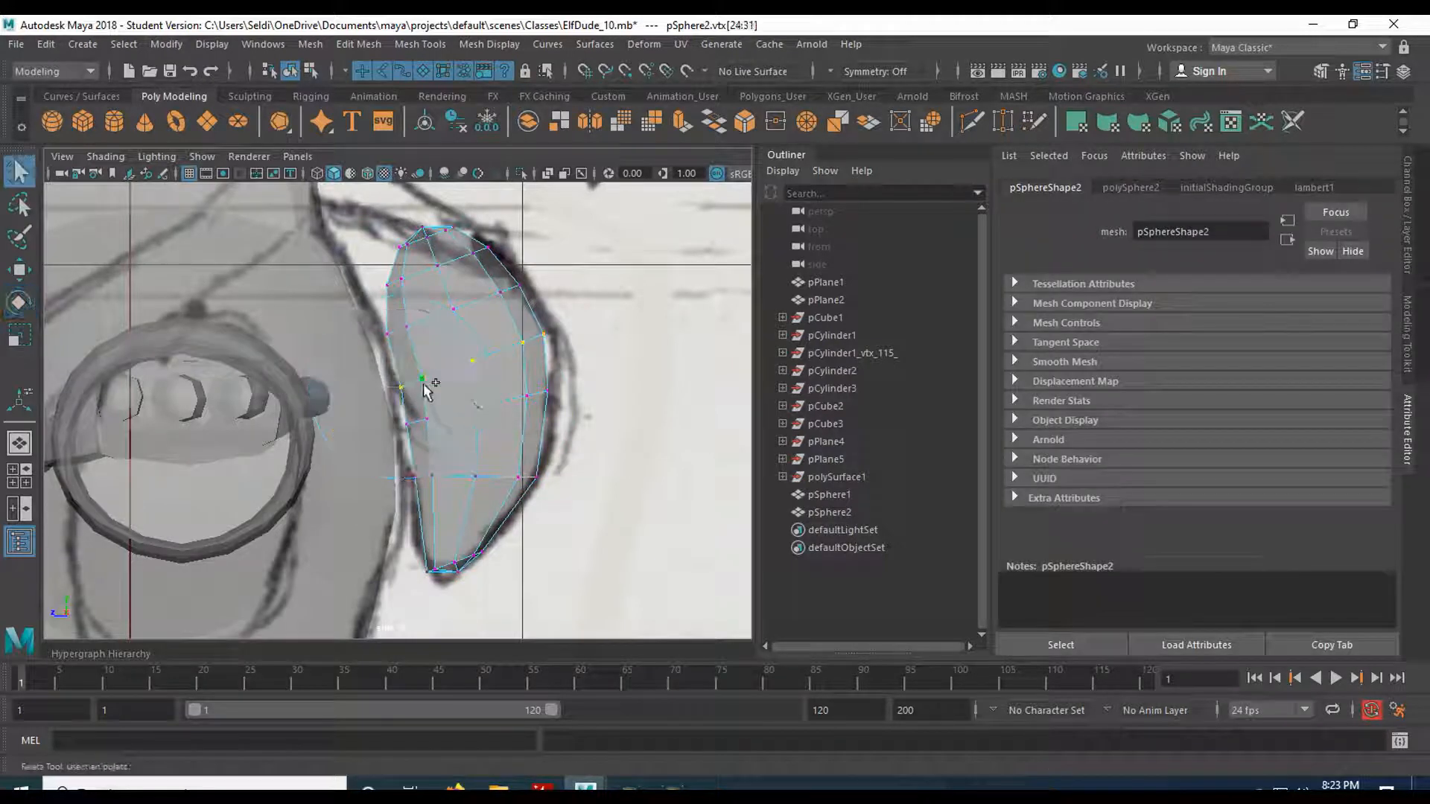
key("w")
left_click_drag(465, 365, 463, 348)
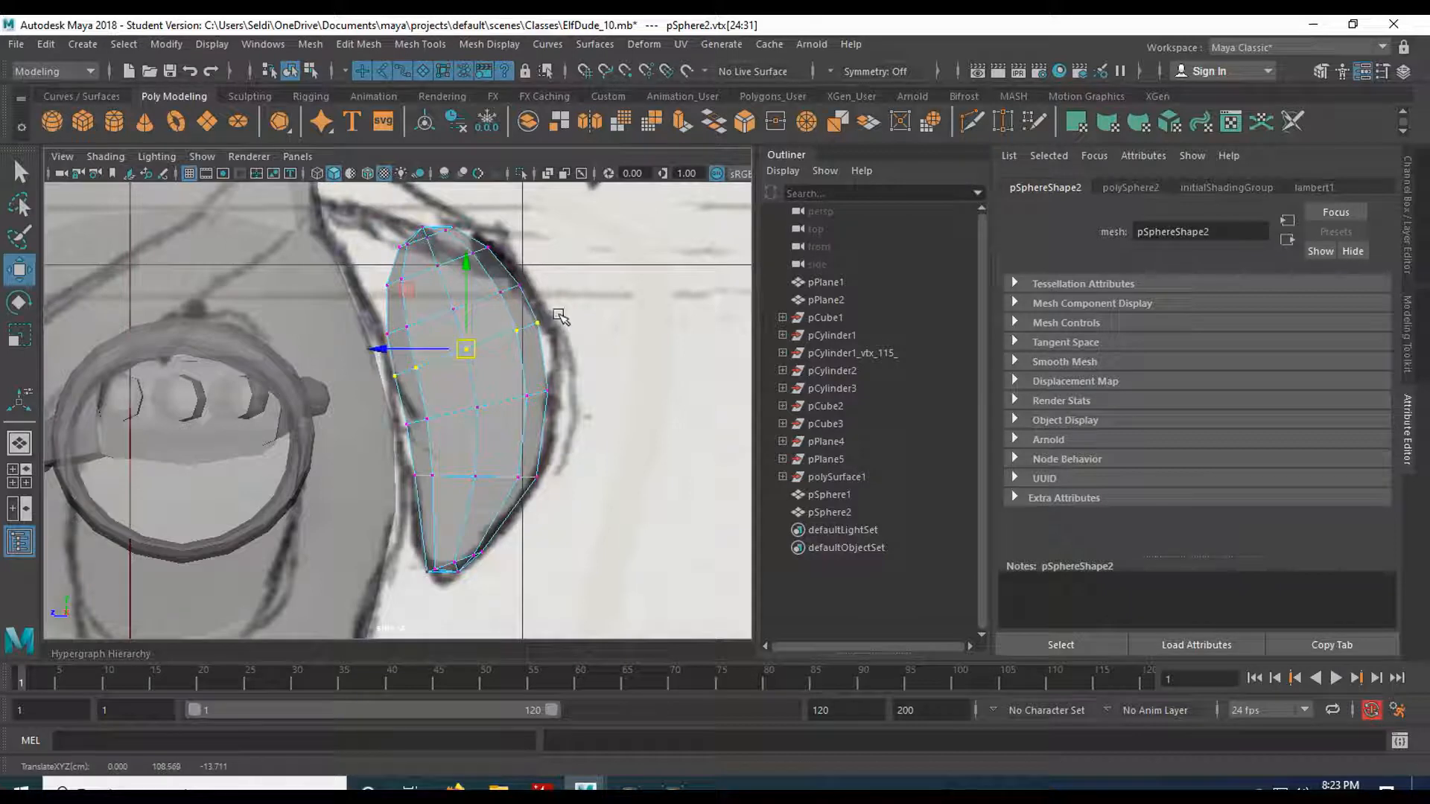
right_click_drag(566, 308, 572, 324, "alt")
middle_click_drag(571, 325, 556, 440, "alt")
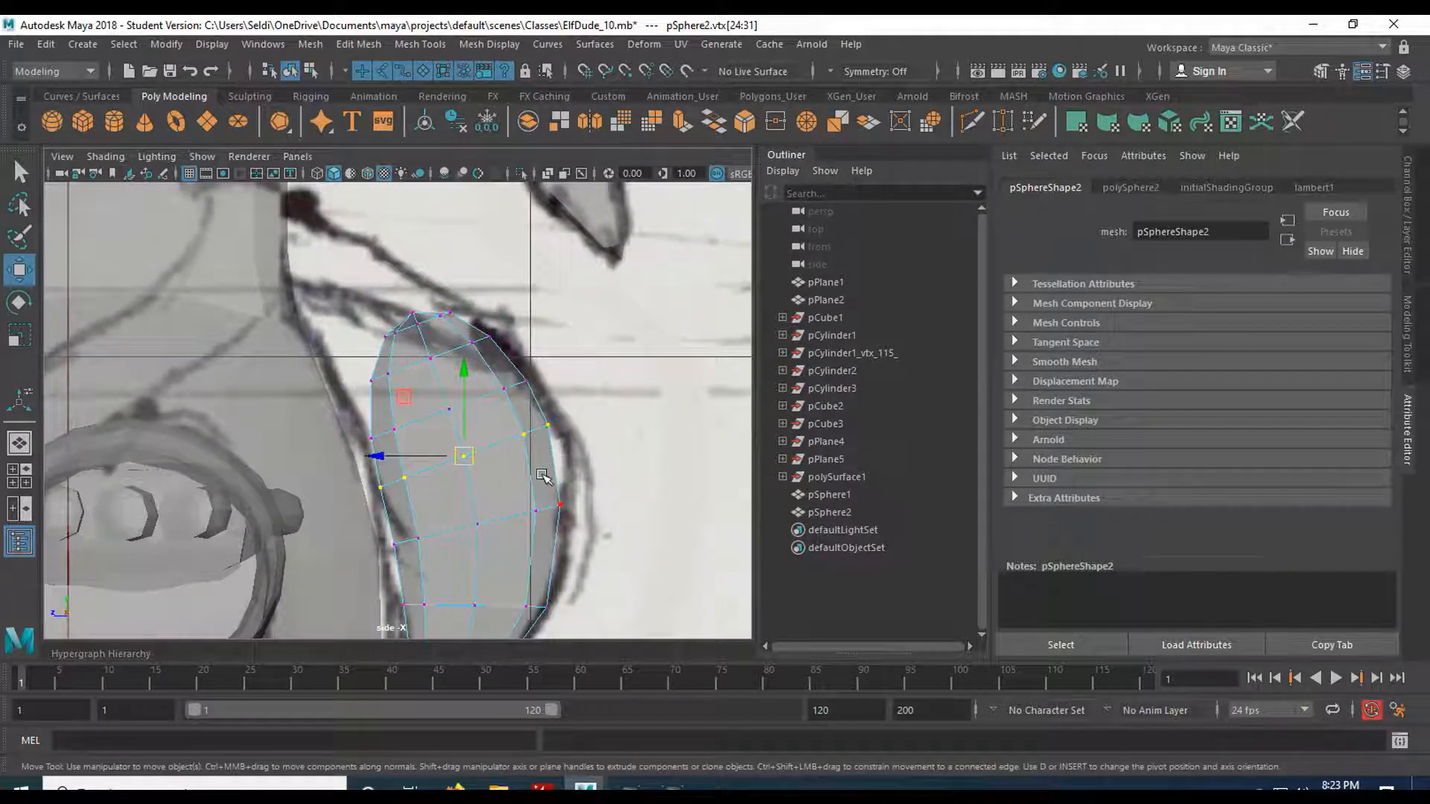
key("e")
left_click_drag(472, 424, 436, 386)
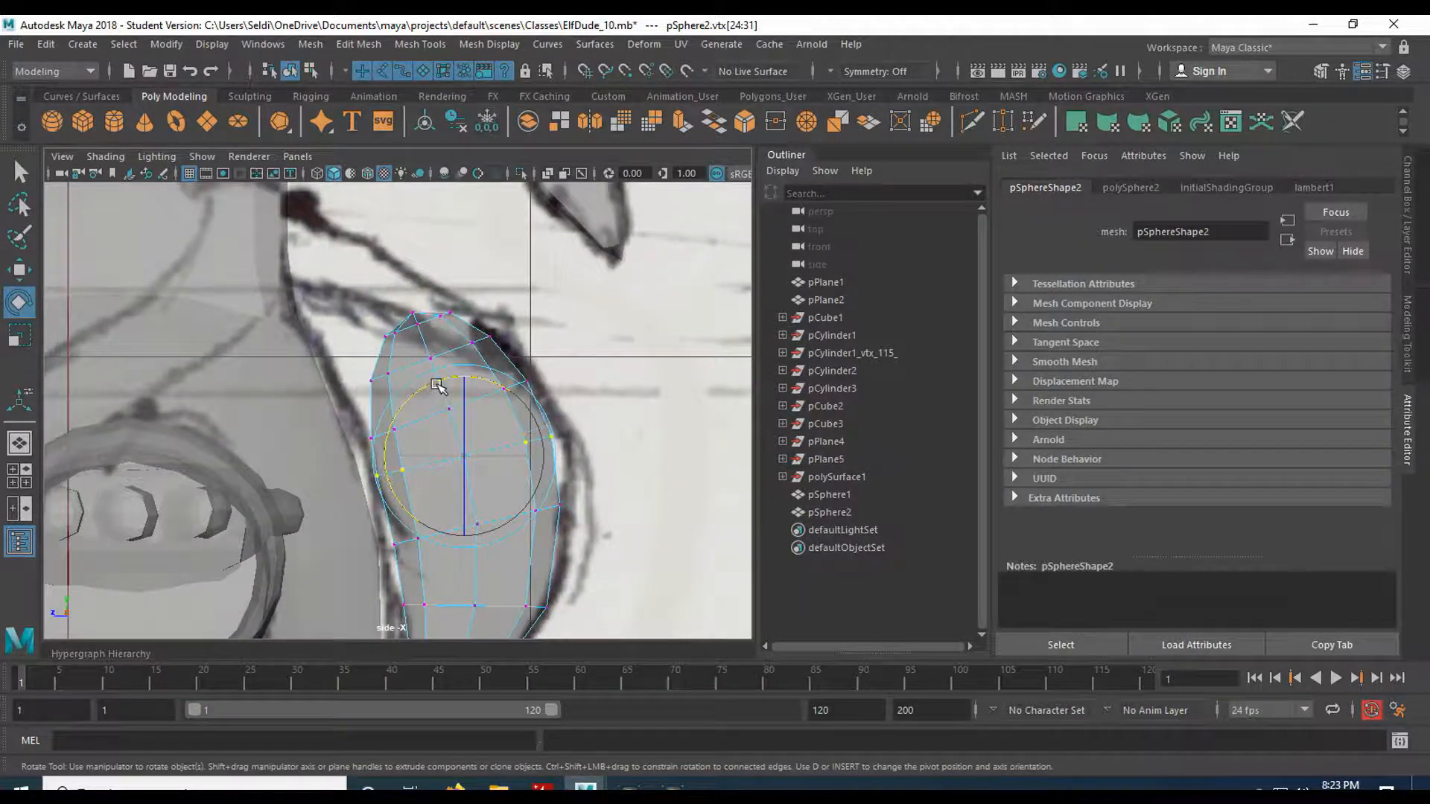
- Scale the vertex ring above the hood's middle, then rotate the next ring up and shift it to fit the drawn outline
key("r")
mouse_move(389, 484)
left_mouse_down()
mouse_move(410, 476)
mouse_move(387, 481)
left_mouse_up()
key("q")
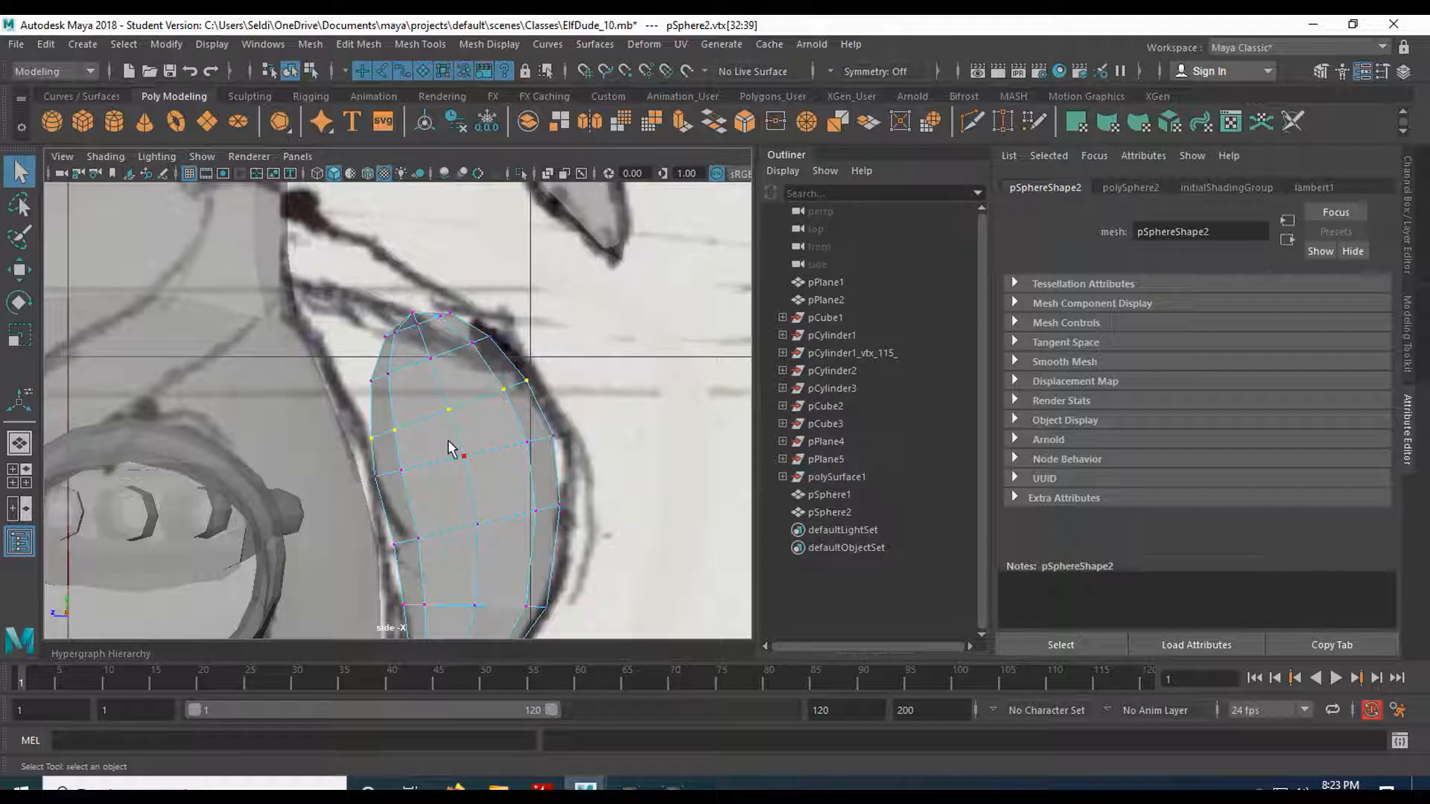
key("e")
left_click_drag(397, 348, 398, 344)
key("w")
left_click_drag(446, 408, 440, 395)
- Move the vertex ring below the hood's open top to the drawn outline and bring the top ring to the neck
left_click(371, 378)
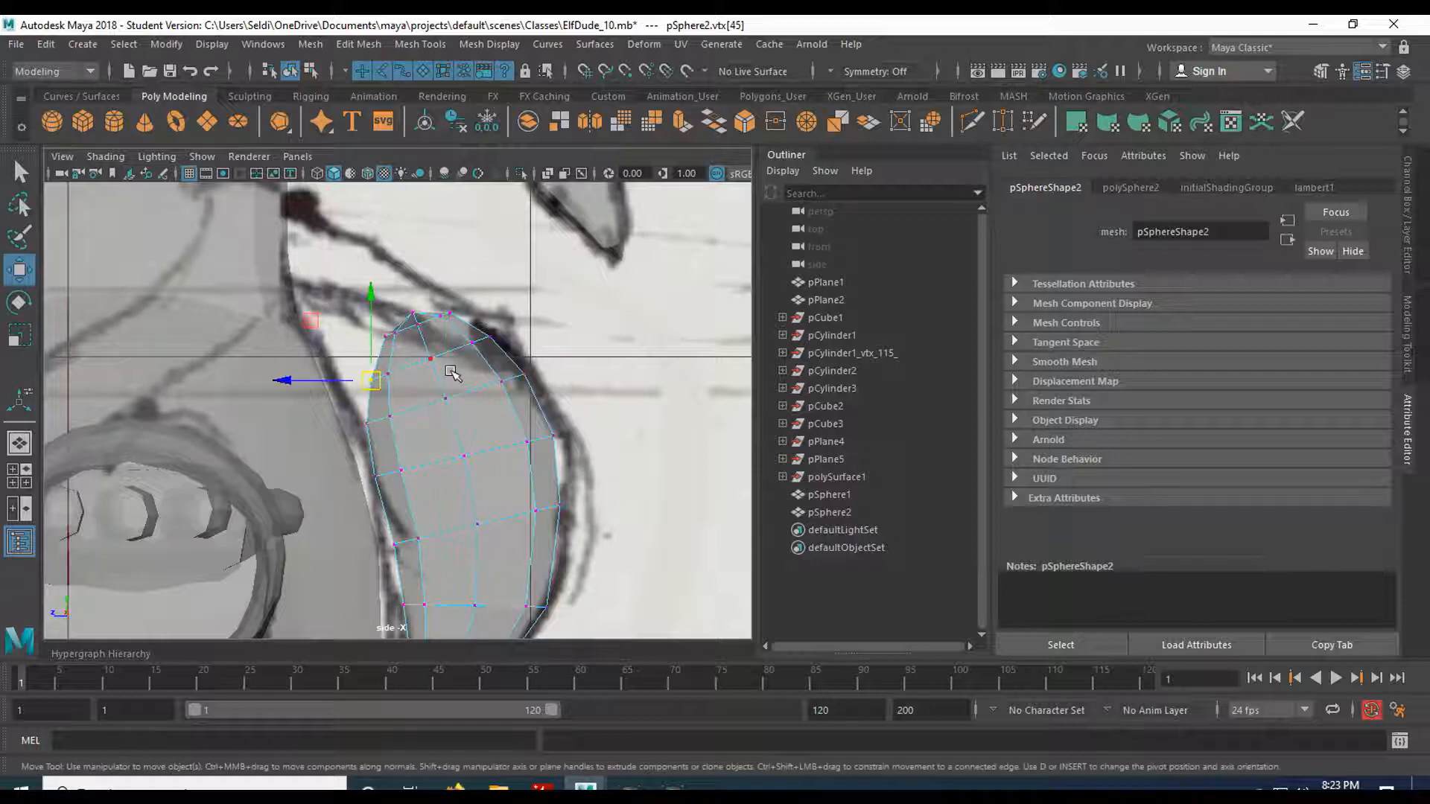
key("q")
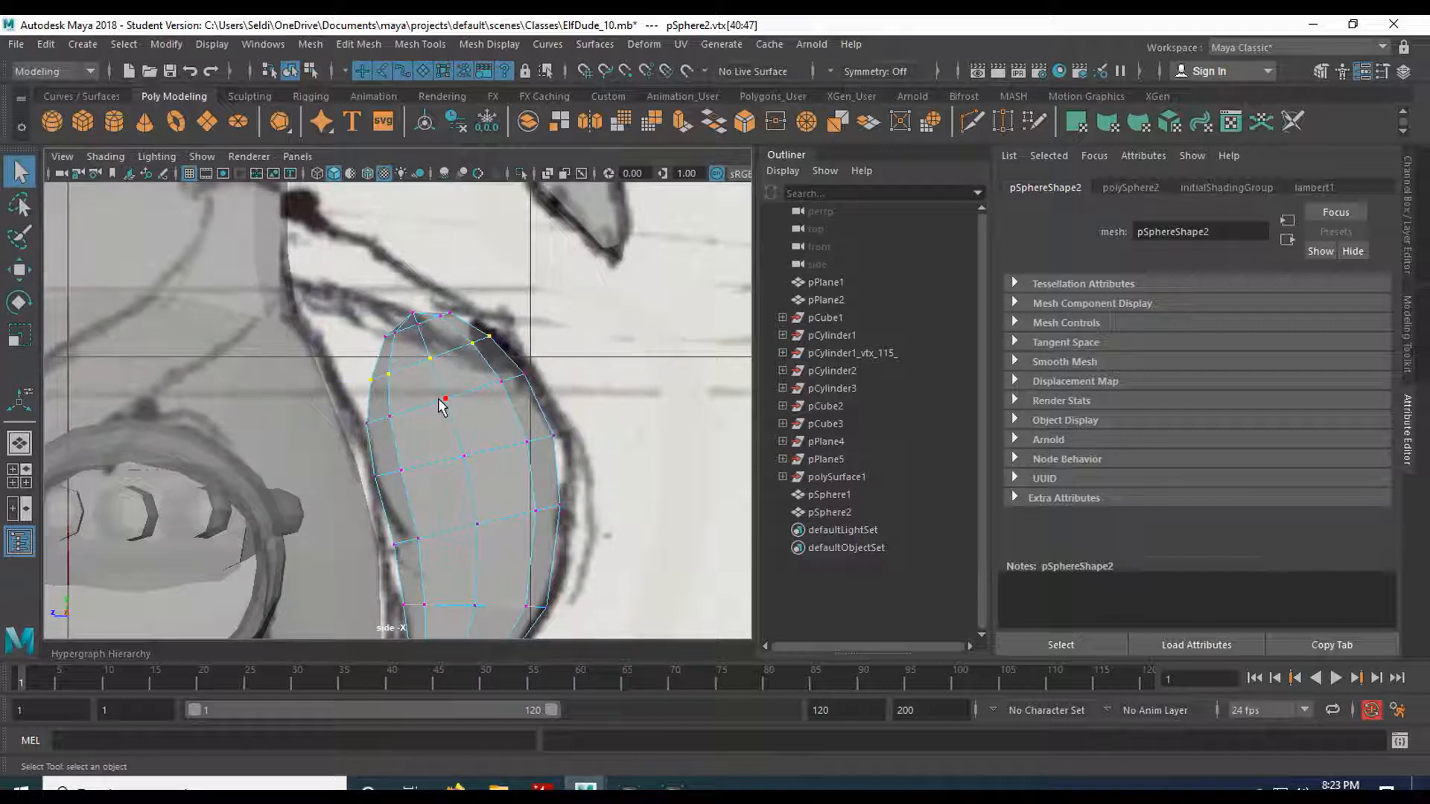
key("w")
left_click_drag(414, 352, 399, 364)
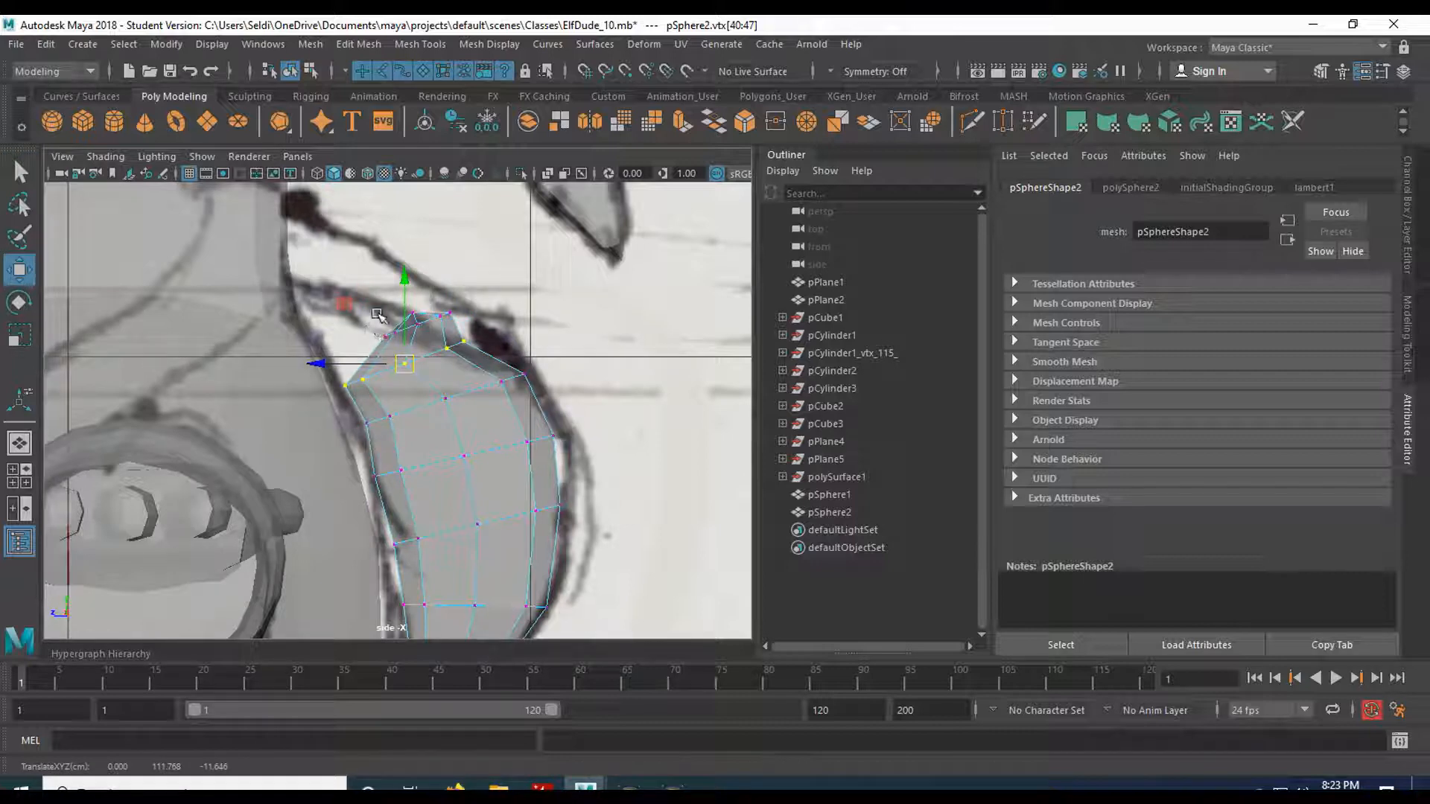
left_click_drag(377, 281, 458, 373)
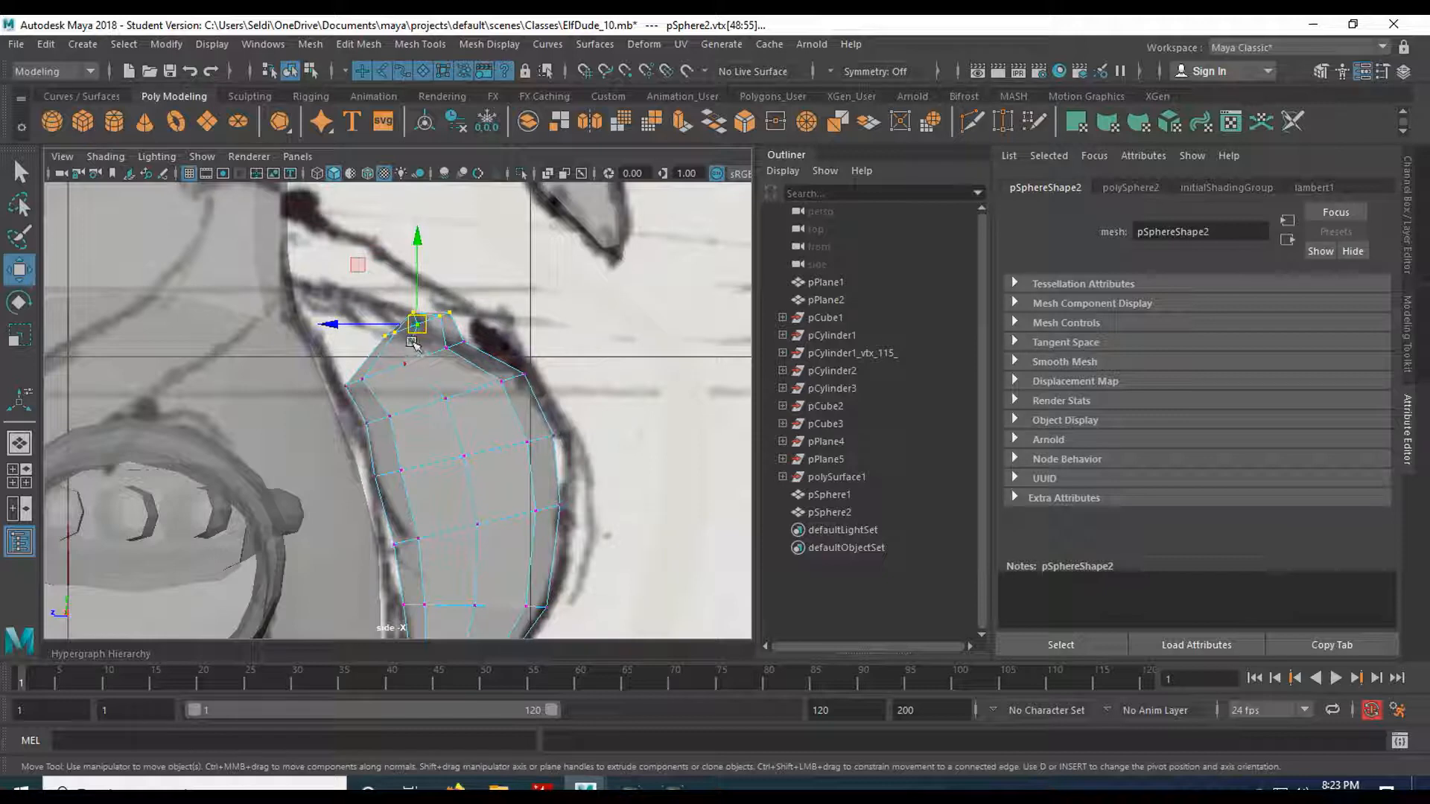
left_click_drag(410, 323, 335, 309)
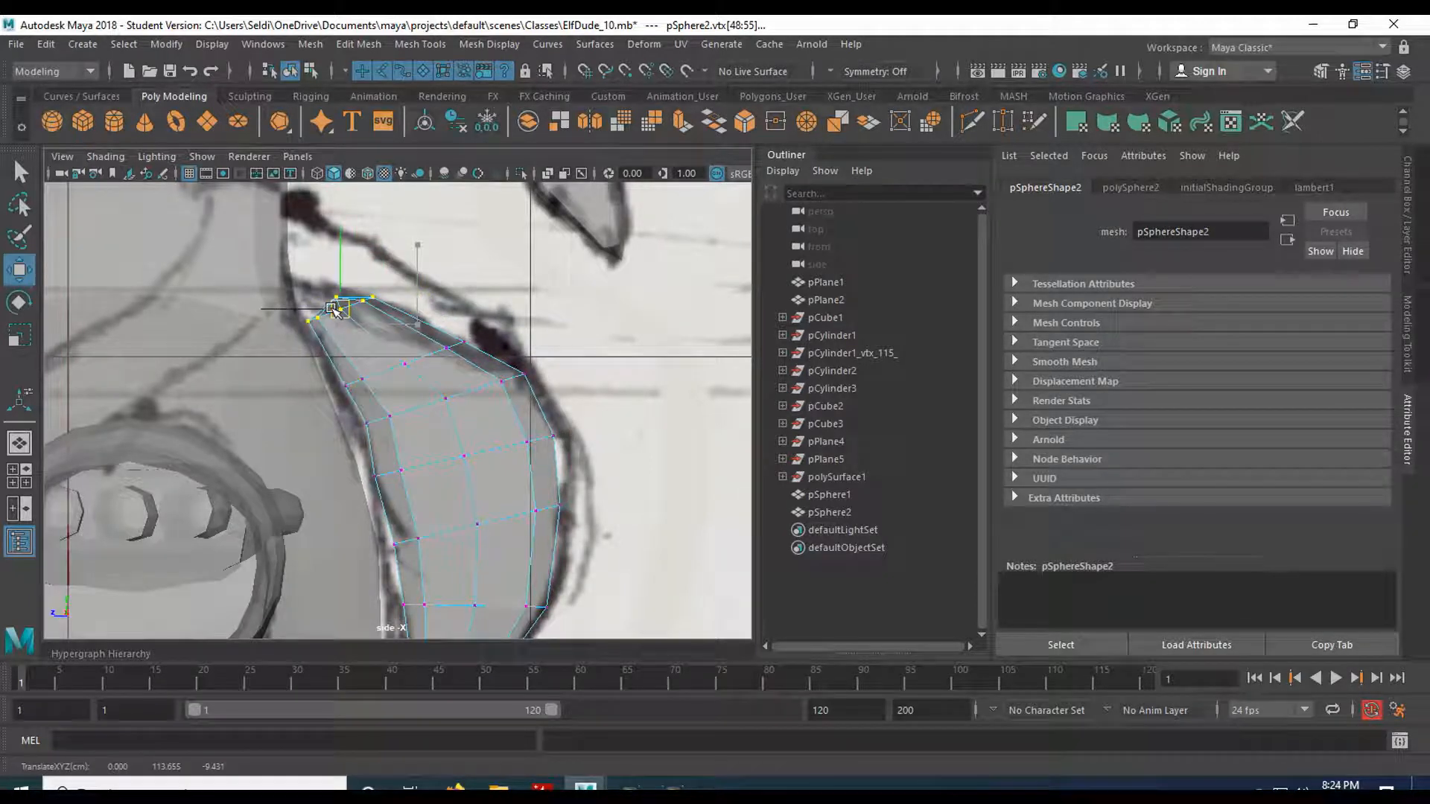
- Reselect the ring just below the top and shift it up slightly toward the neck to follow the hood outline
left_click(362, 379)
key("q")
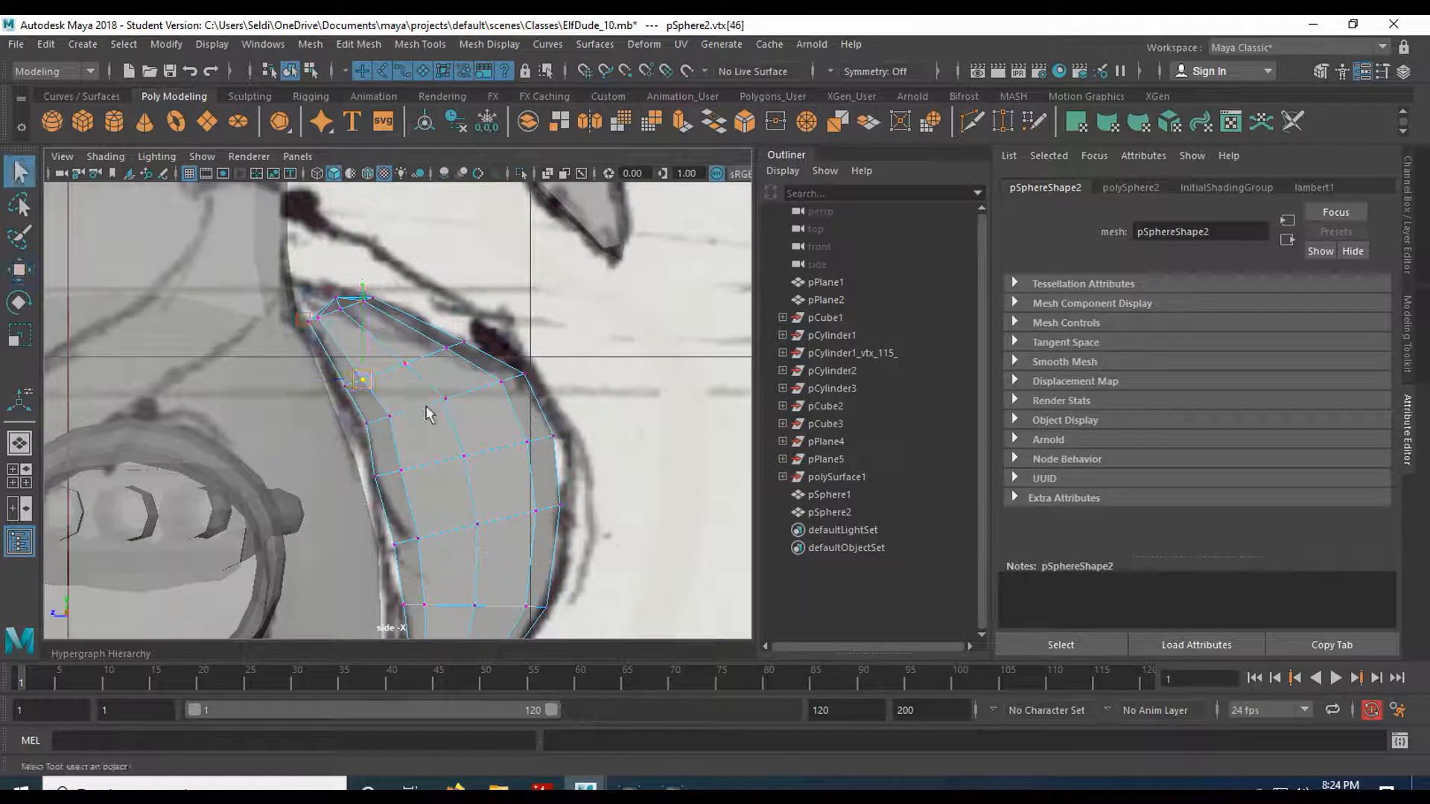
double_click(403, 377, "shift")
key("w")
left_click_drag(403, 363, 394, 350)
- Select the third vertex ring from the top, nudge it up, scale it and shift it to fit the hood drawing
double_click(409, 415)
left_click(410, 415)
key("q")
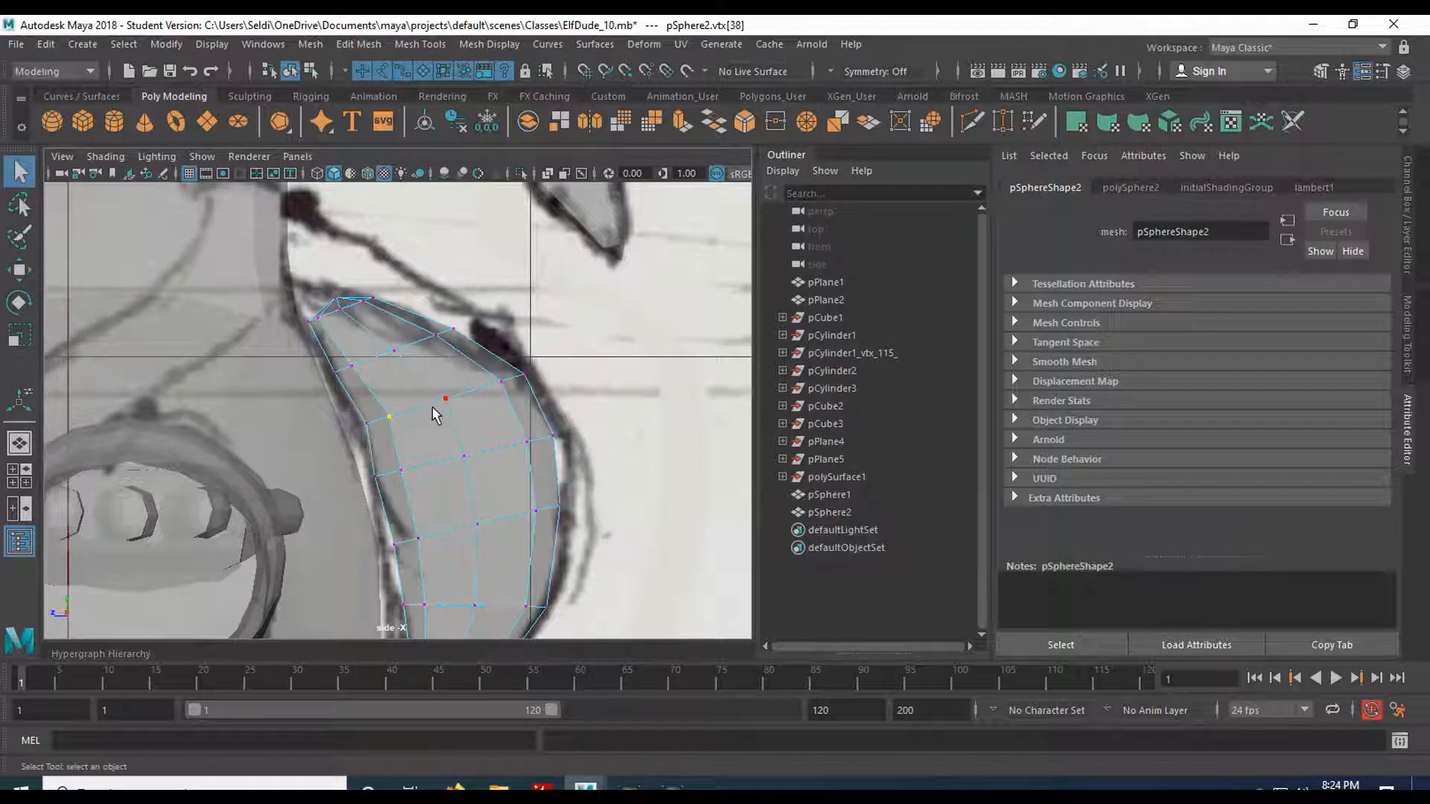
key("w")
left_click_drag(445, 399, 439, 392)
key("r")
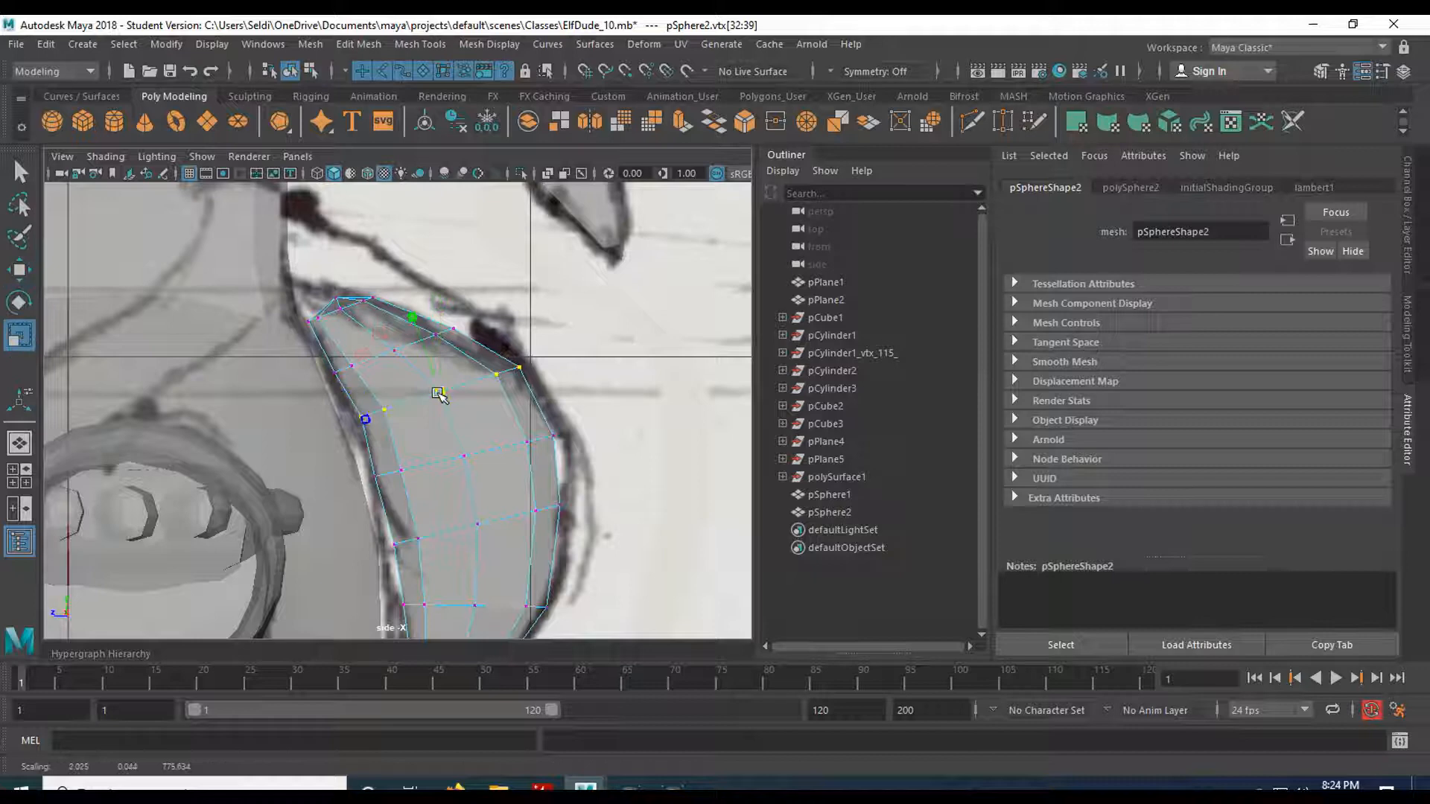
left_click_drag(437, 395, 431, 395)
key("w")
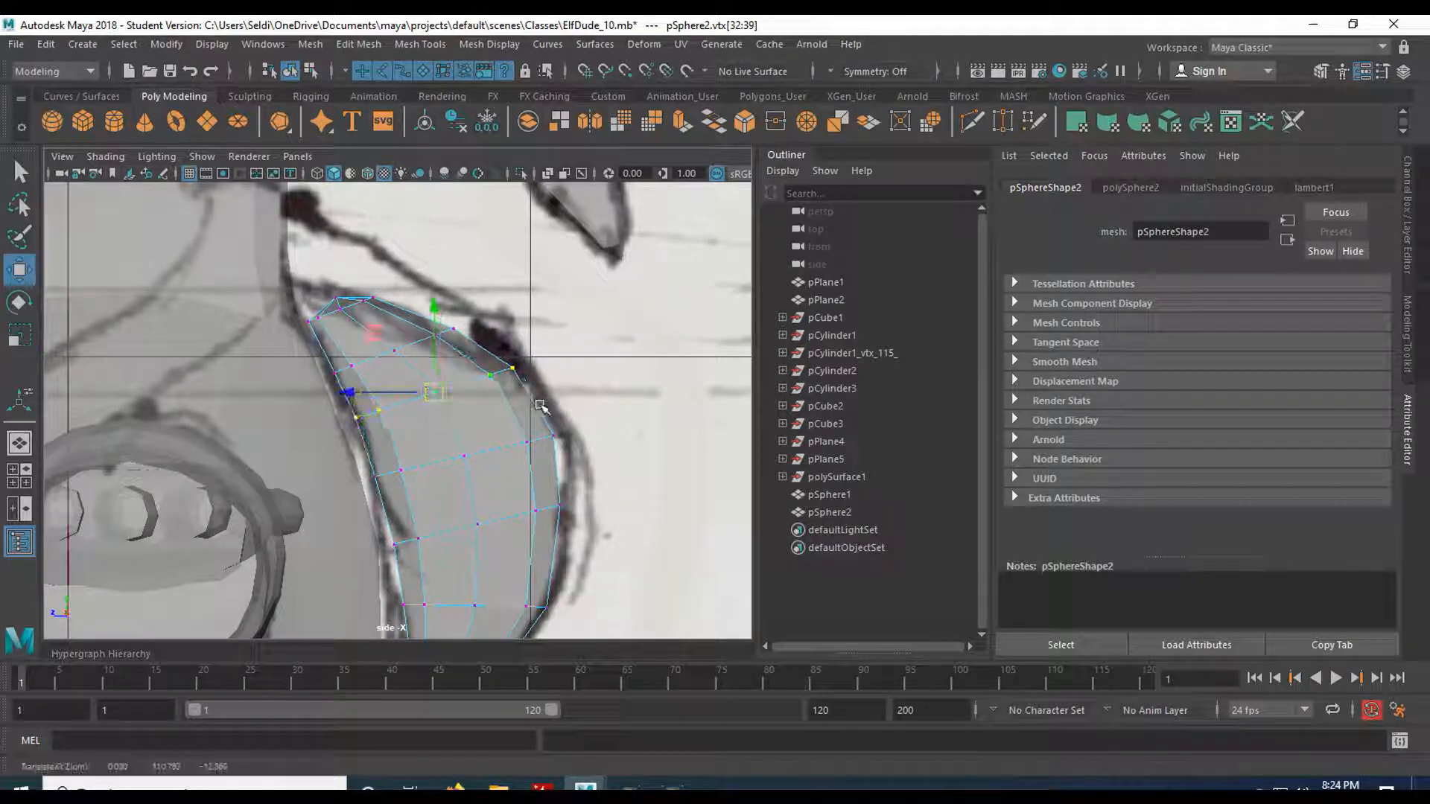
- Switch to the perspective view and reduce the lambert1 material's transparency to zero so the meshes are opaque
left_click(569, 393)
key("space")
key("space")
mouse_move(601, 402)
left_mouse_down("alt")
mouse_move(345, 393)
mouse_move(569, 397)
mouse_move(567, 450)
mouse_move(437, 501)
mouse_move(420, 351)
mouse_move(405, 439)
mouse_move(412, 418)
mouse_move(461, 428)
left_mouse_up("alt")
right_click_drag(456, 377, 464, 706)
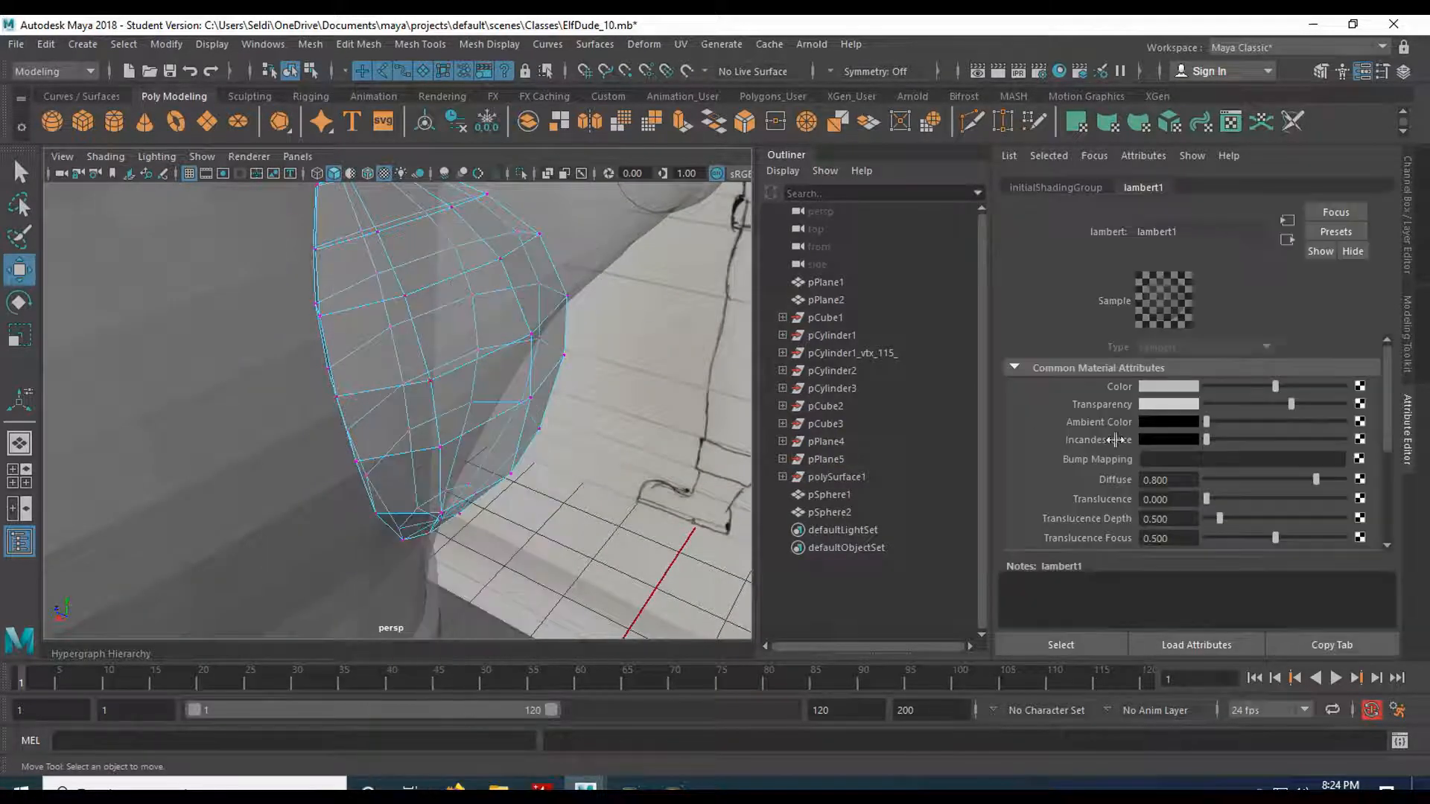
left_click_drag(1288, 416, 1192, 409)
- Reveal the body's wireframe behind the hood and move the hood's back top-edge vertex up against the neck
left_click_drag(476, 506, 371, 446, "alt")
scroll(388, 451, "up", 2)
left_click_drag(465, 363, 283, 370, "alt")
left_click_drag(342, 412, 419, 433, "alt")
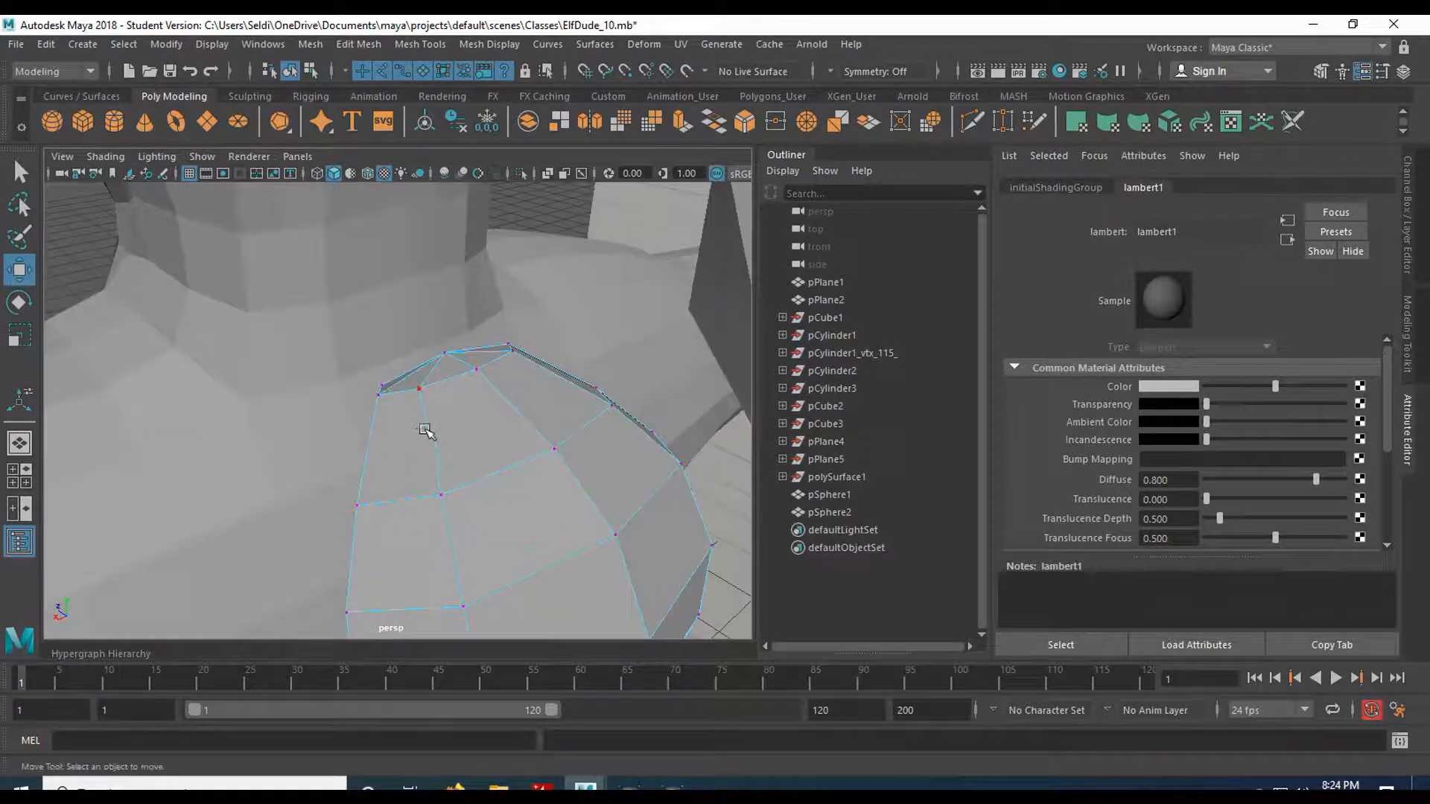
left_click(300, 358)
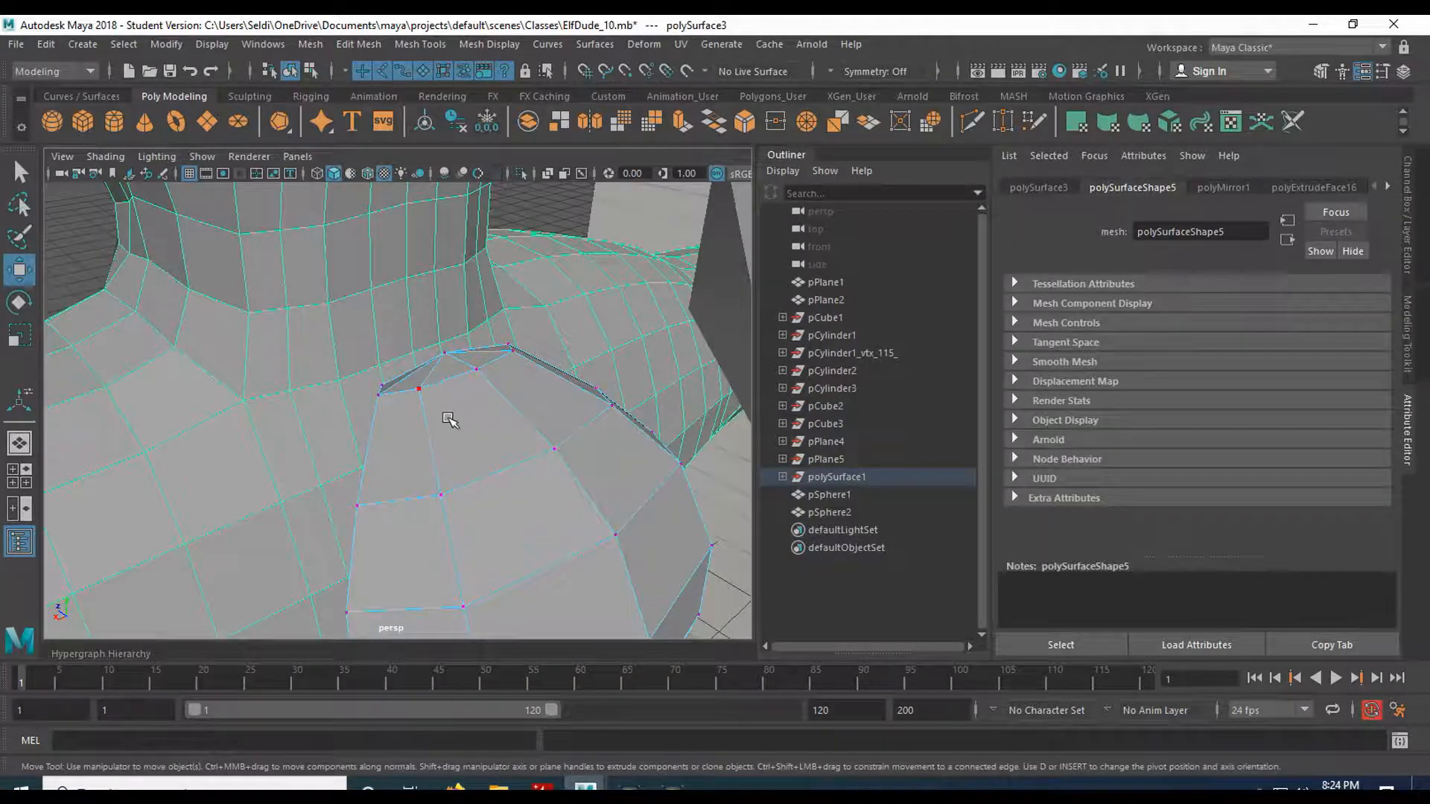
left_click_drag(421, 405, 418, 418, "alt")
right_click_drag(418, 417, 415, 479, "alt")
middle_click_drag(415, 478, 417, 416, "alt")
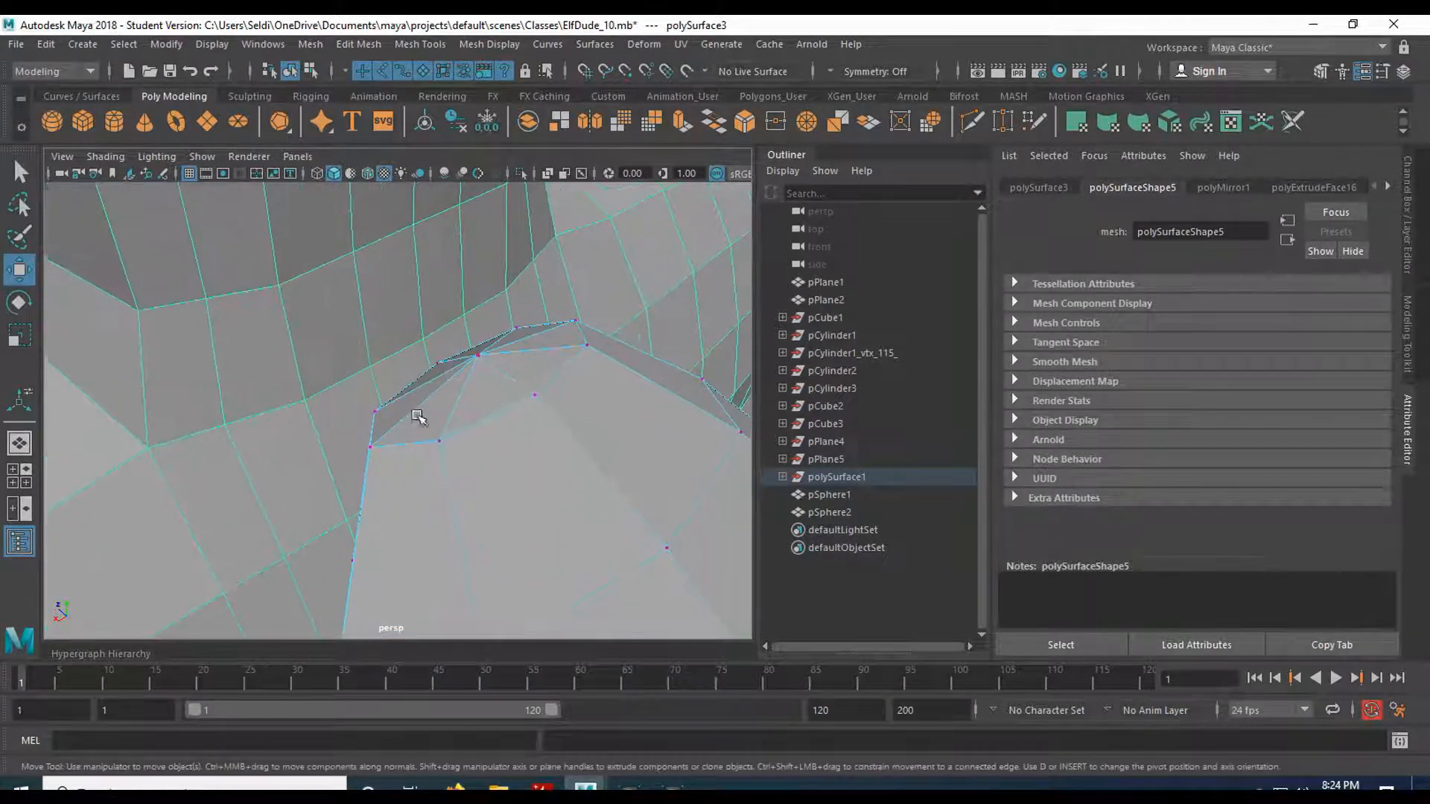
left_click(433, 365)
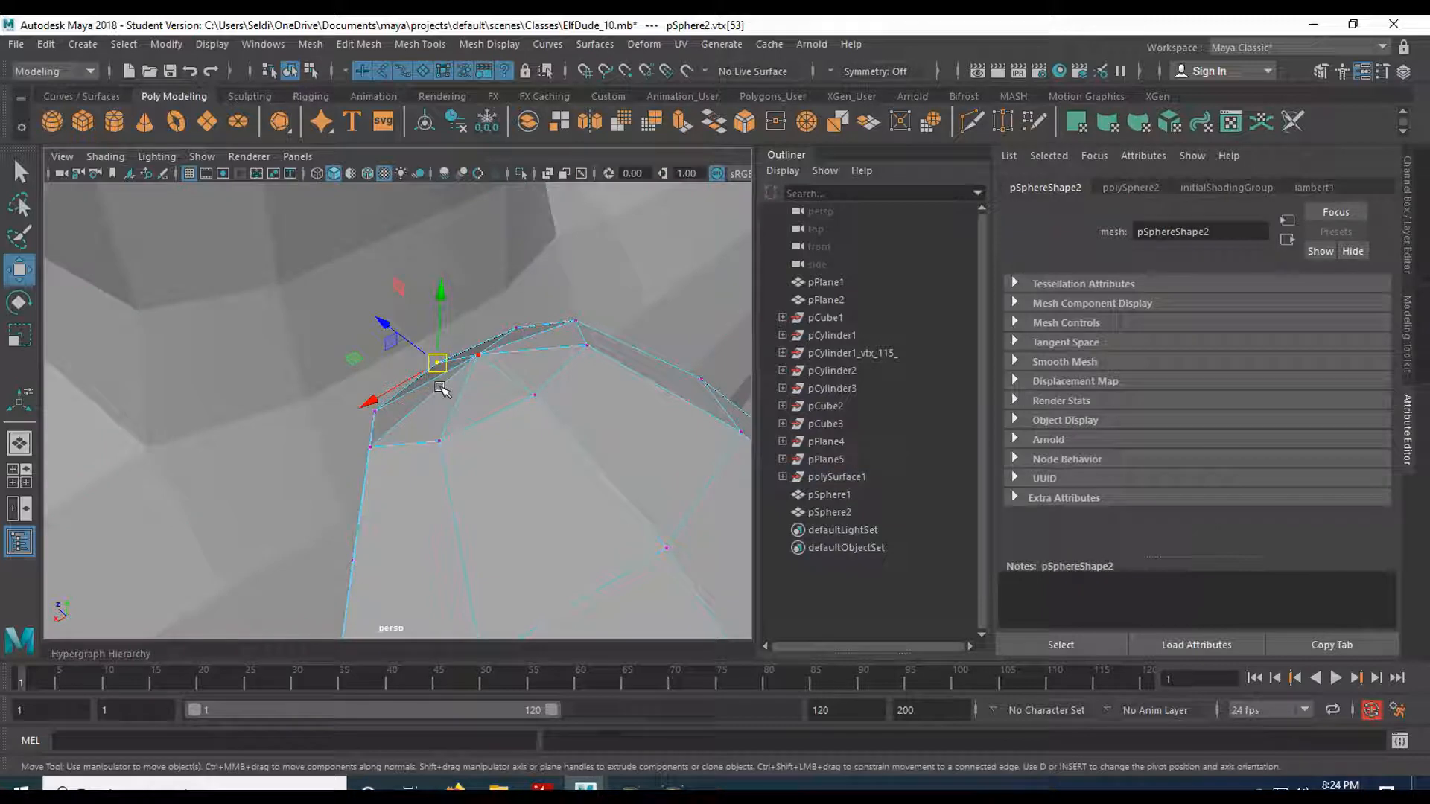
key("q")
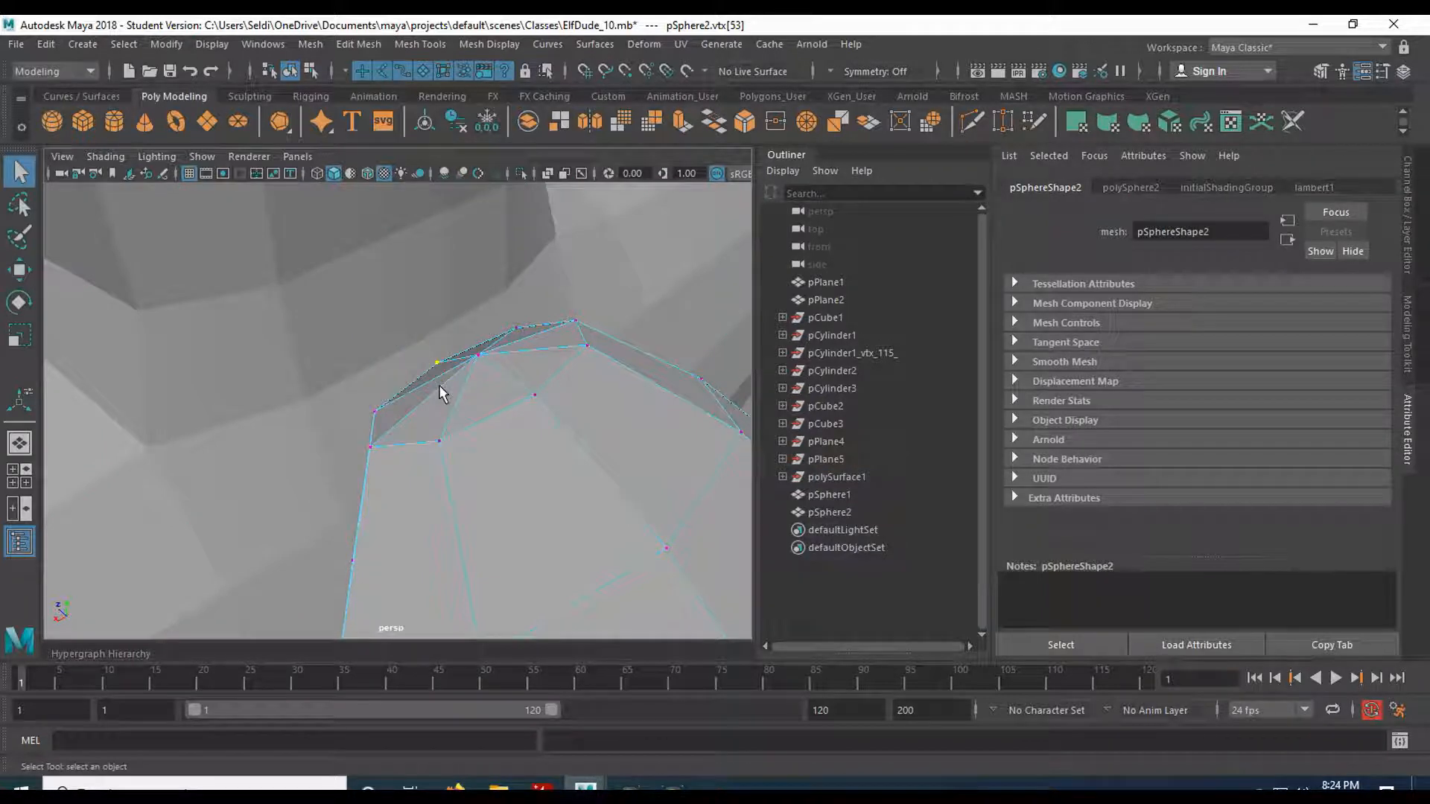
key("w")
left_click_drag(438, 362, 415, 349)
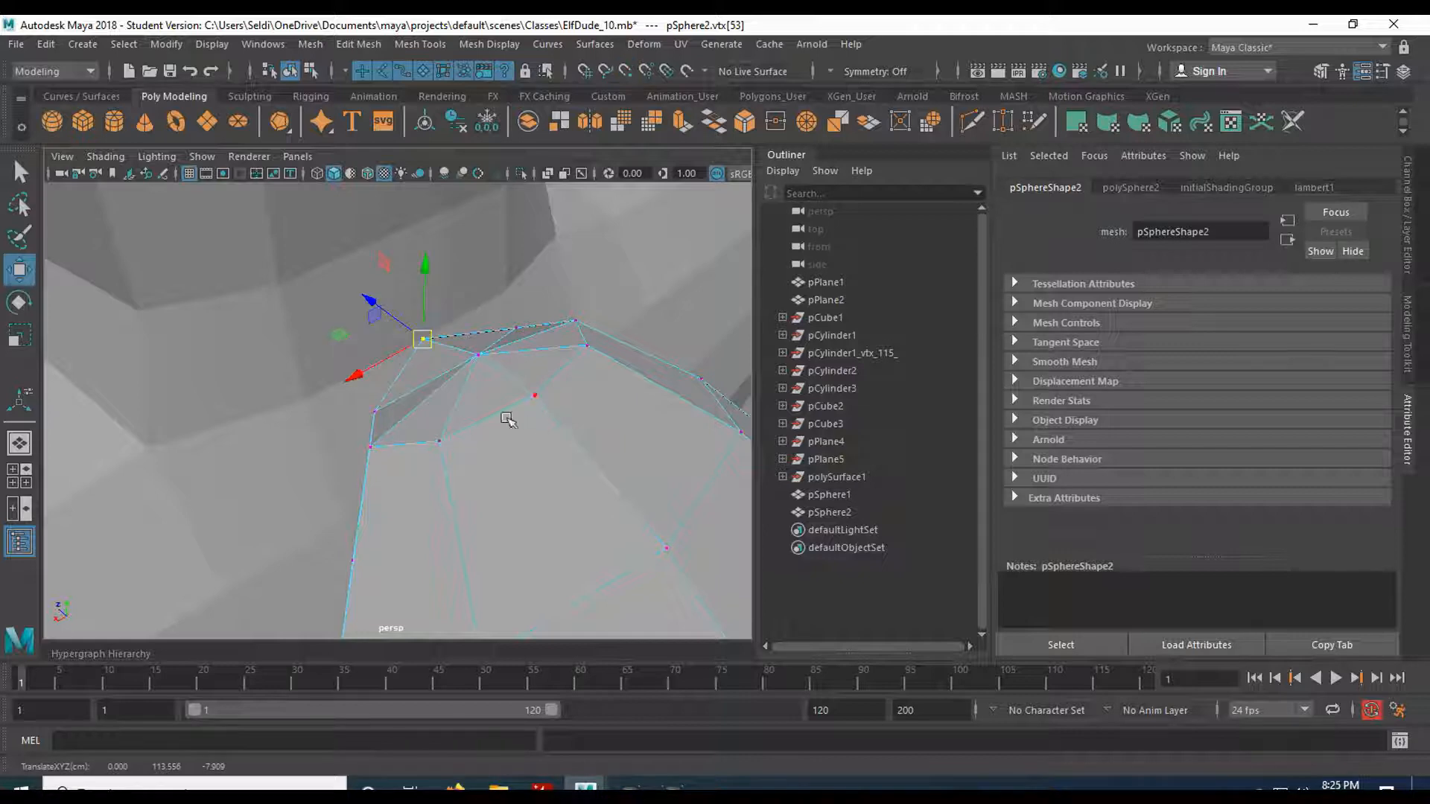
- Snap the hood's top corner vertex onto a body vertex and move the rear top-edge vertex on the other side to the neck
left_click_drag(421, 400, 388, 404, "alt")
left_click(375, 405)
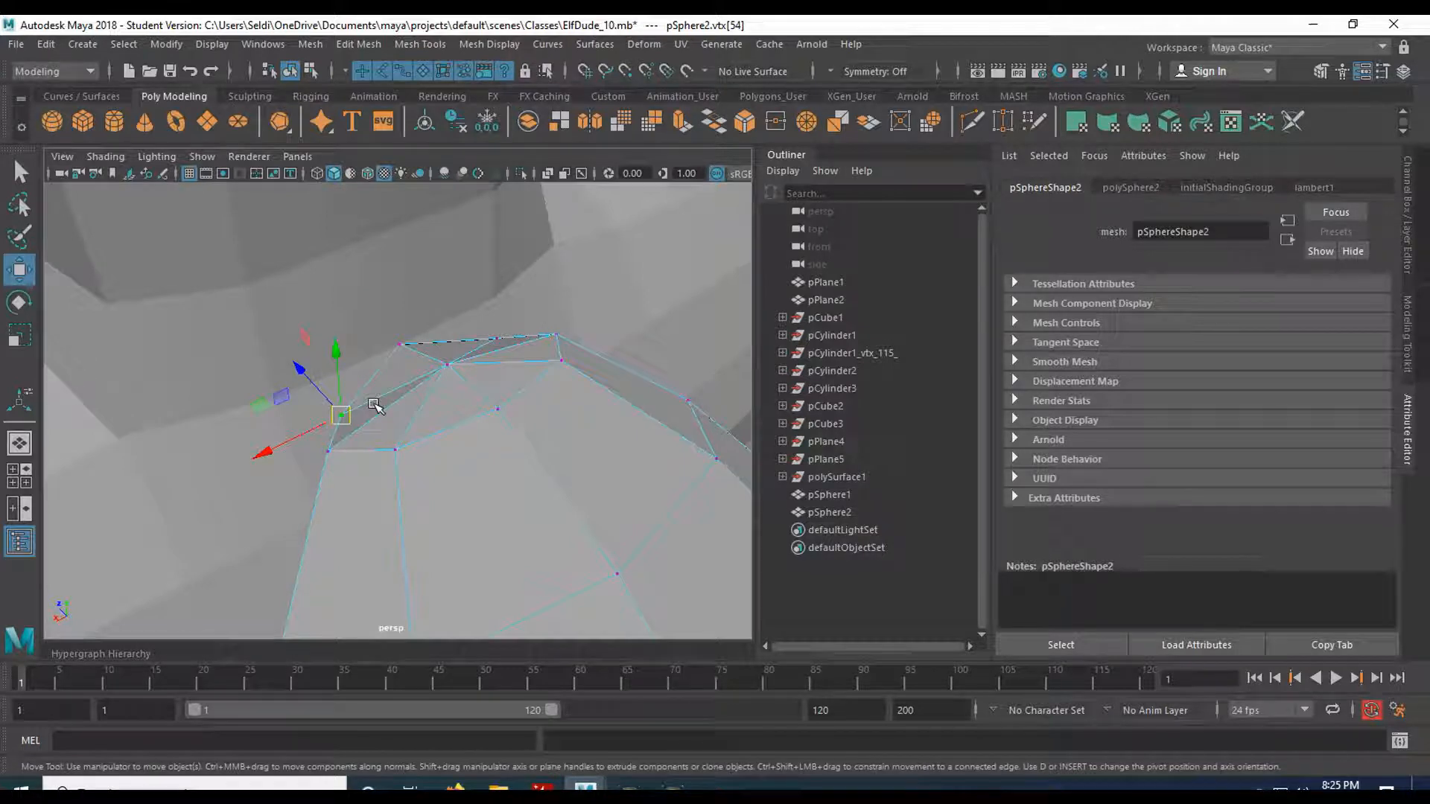
key("v")
left_click_drag(347, 416, 276, 395)
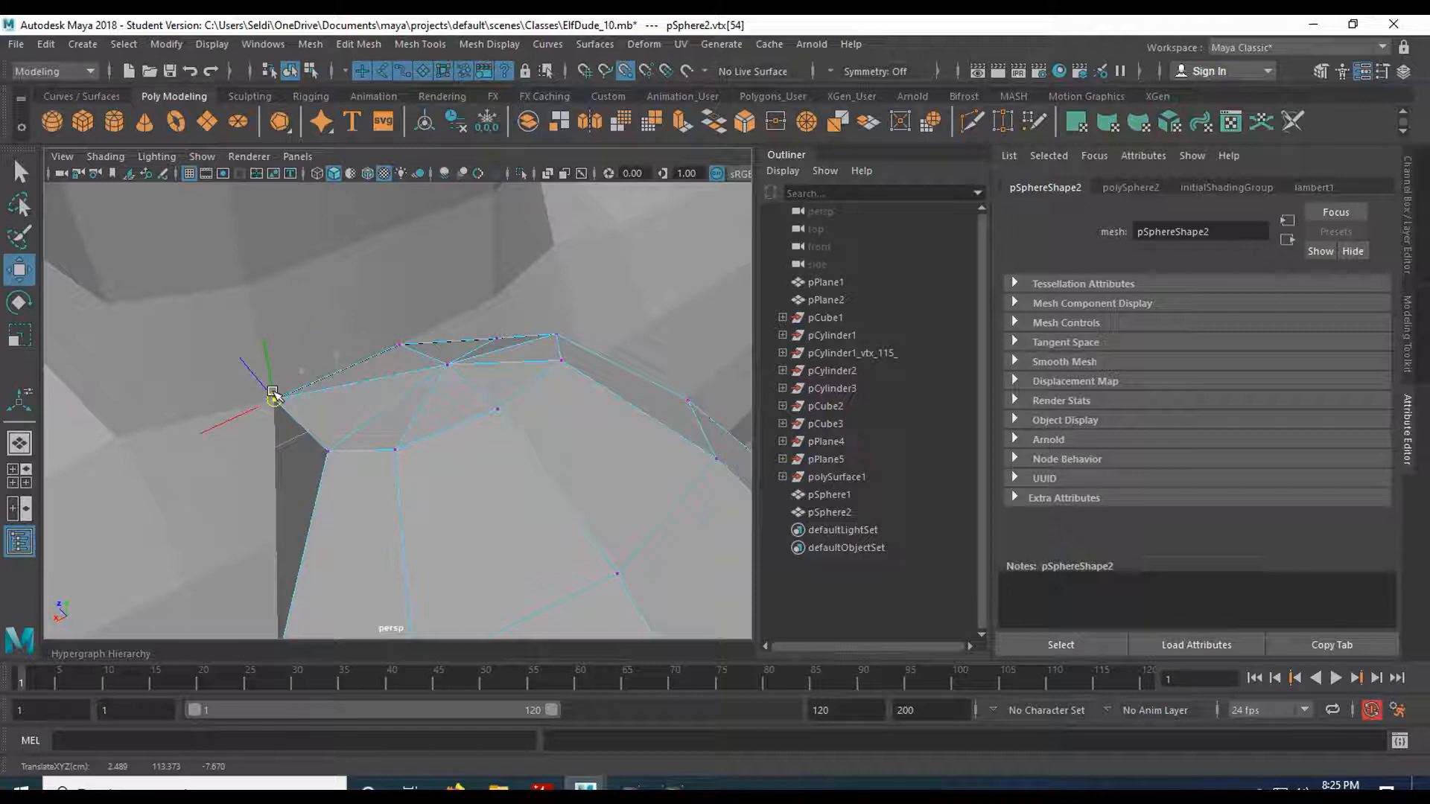
left_click(492, 338)
left_click_drag(492, 338, 493, 298)
- With the body's wireframe as a guide, snap the hood's inner side vertex below the top corner onto the shoulder mesh
left_click_drag(479, 397, 361, 402, "alt")
left_click_drag(351, 441, 433, 472, "alt")
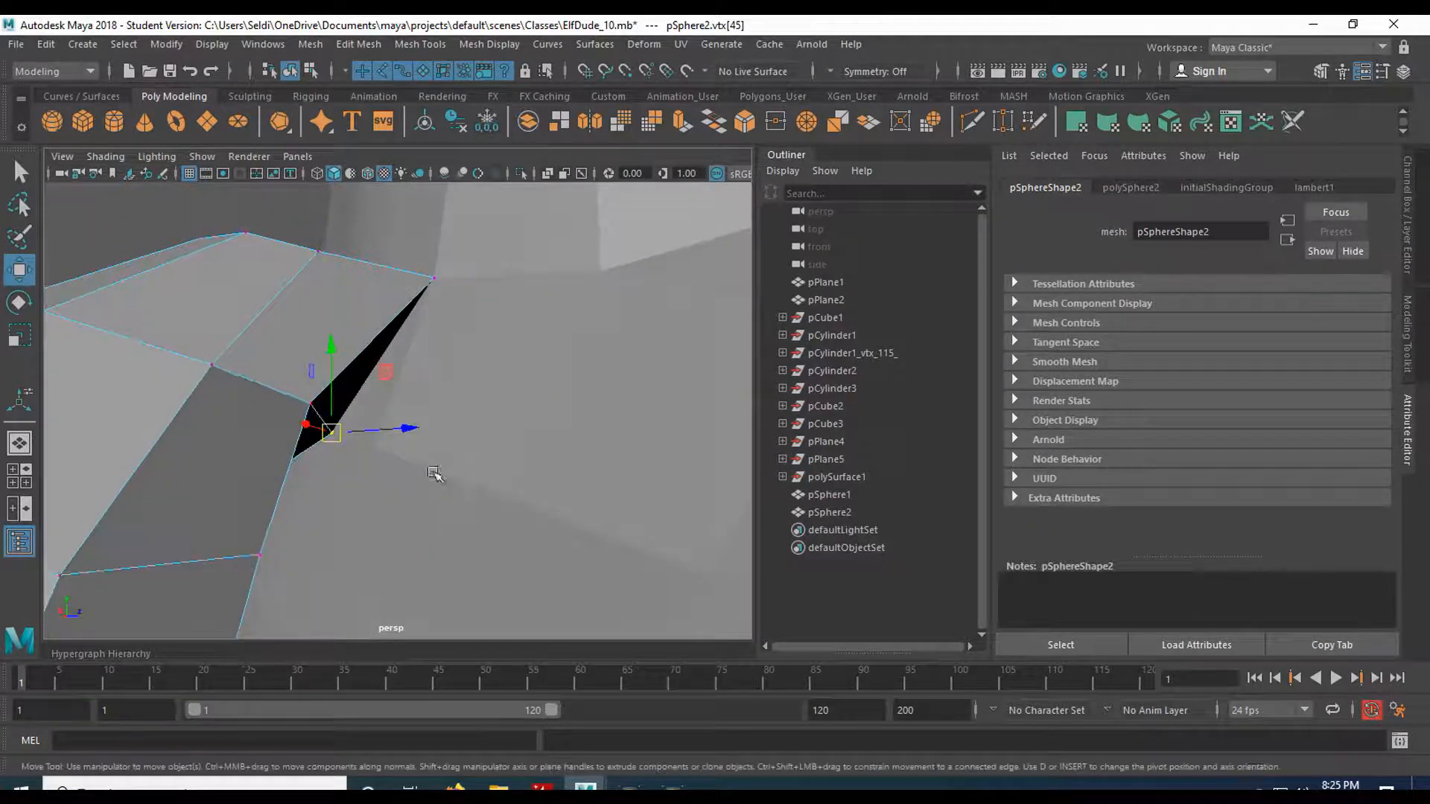
key("q")
left_click(537, 328)
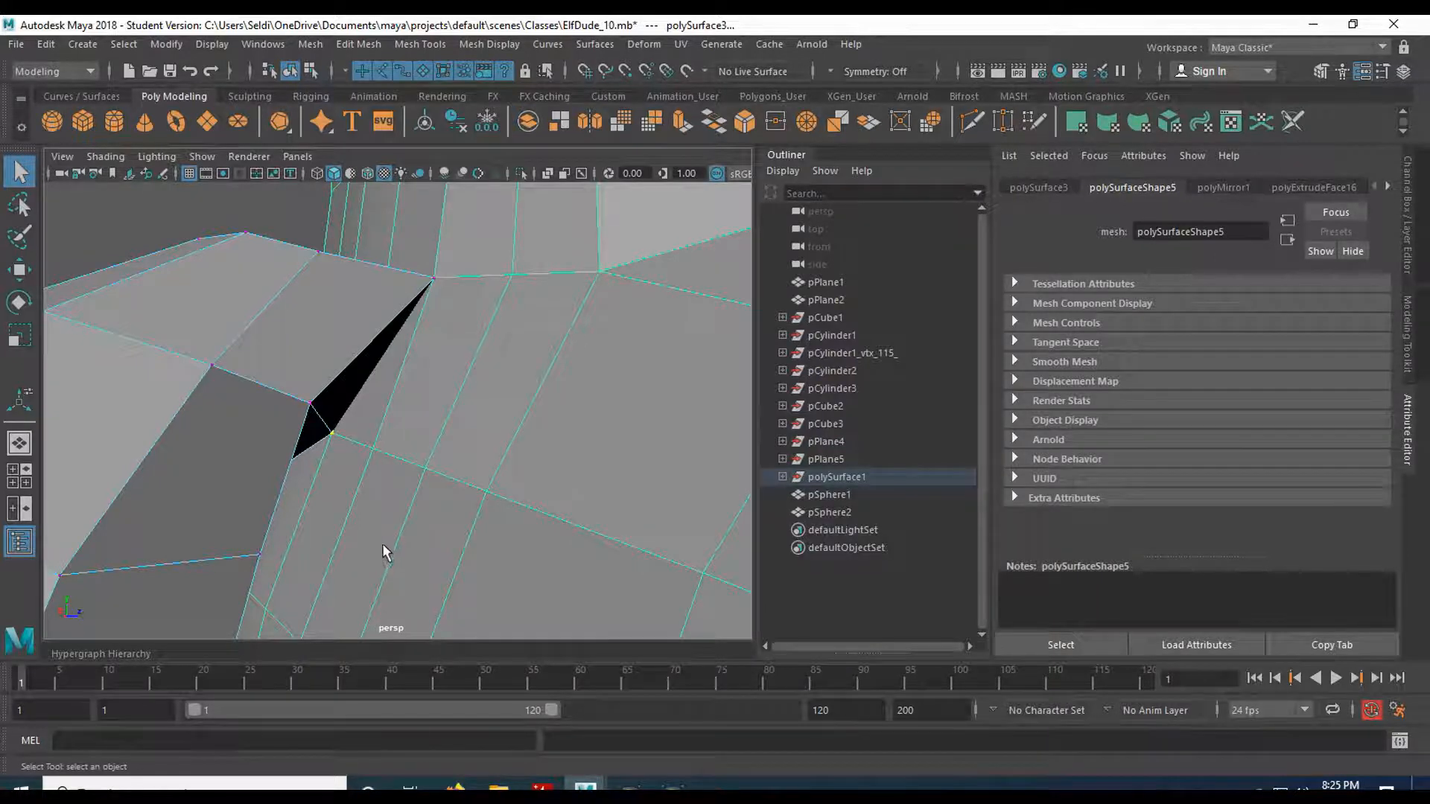
scroll(378, 544, "up", 3)
left_click_drag(373, 532, 364, 471, "alt")
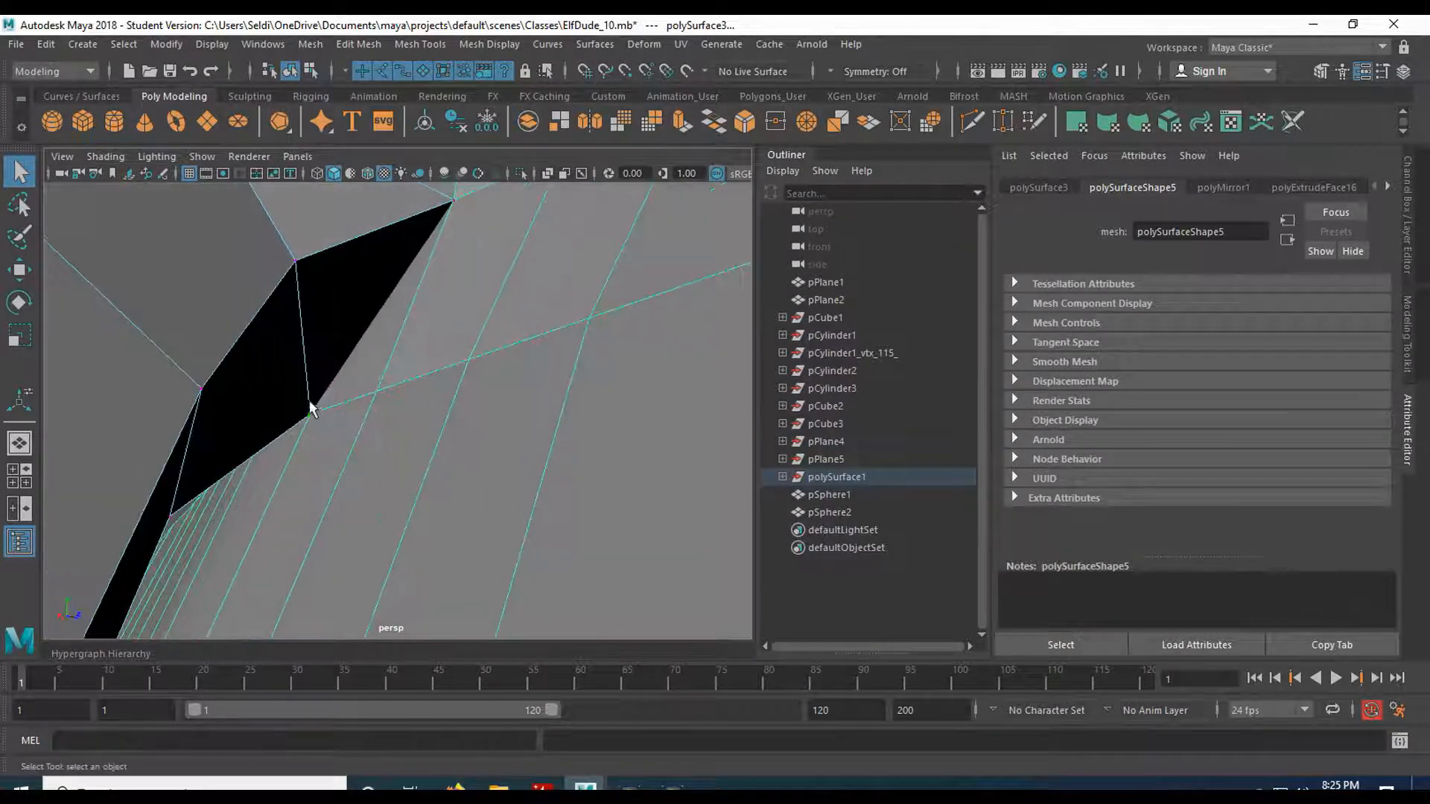
left_click(298, 261)
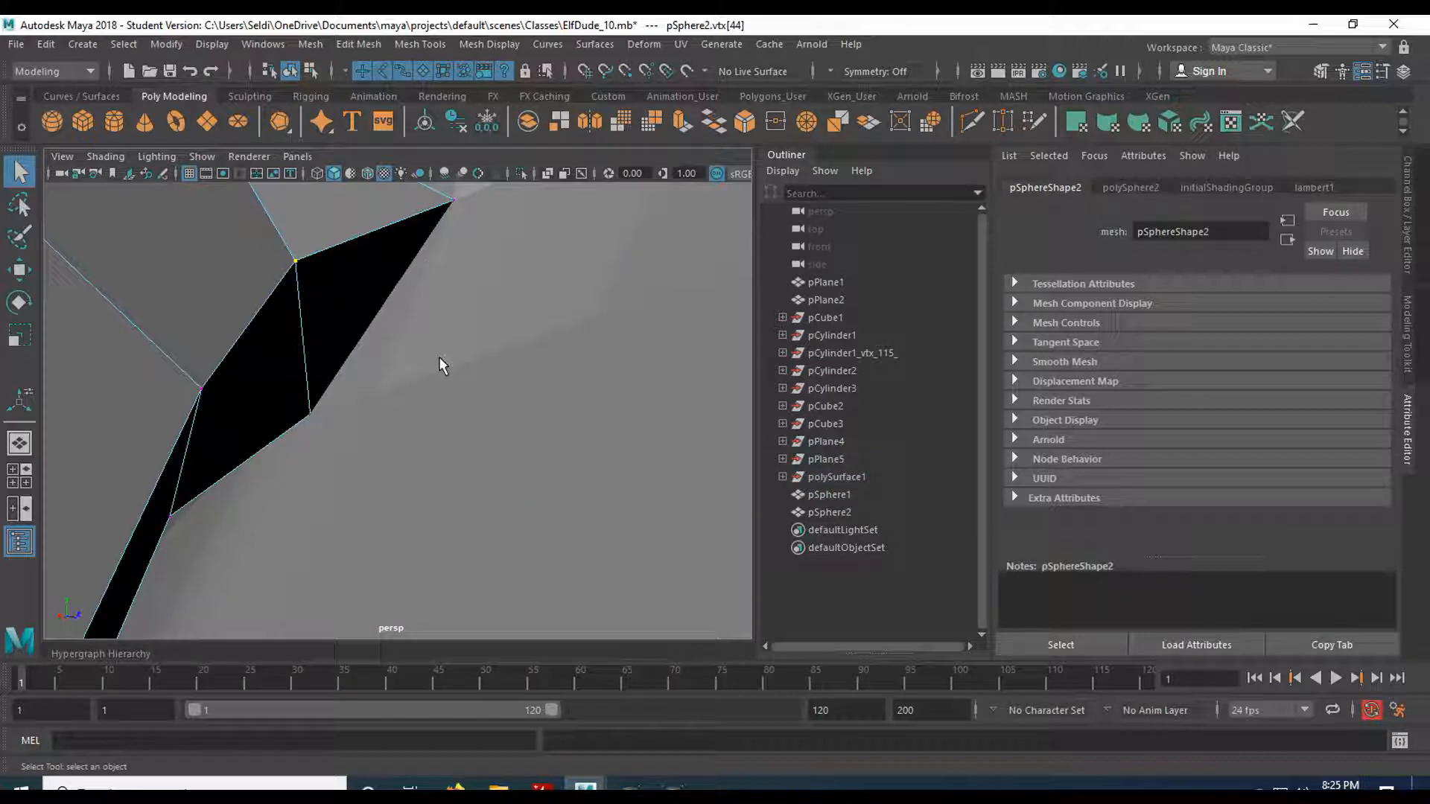
key("w")
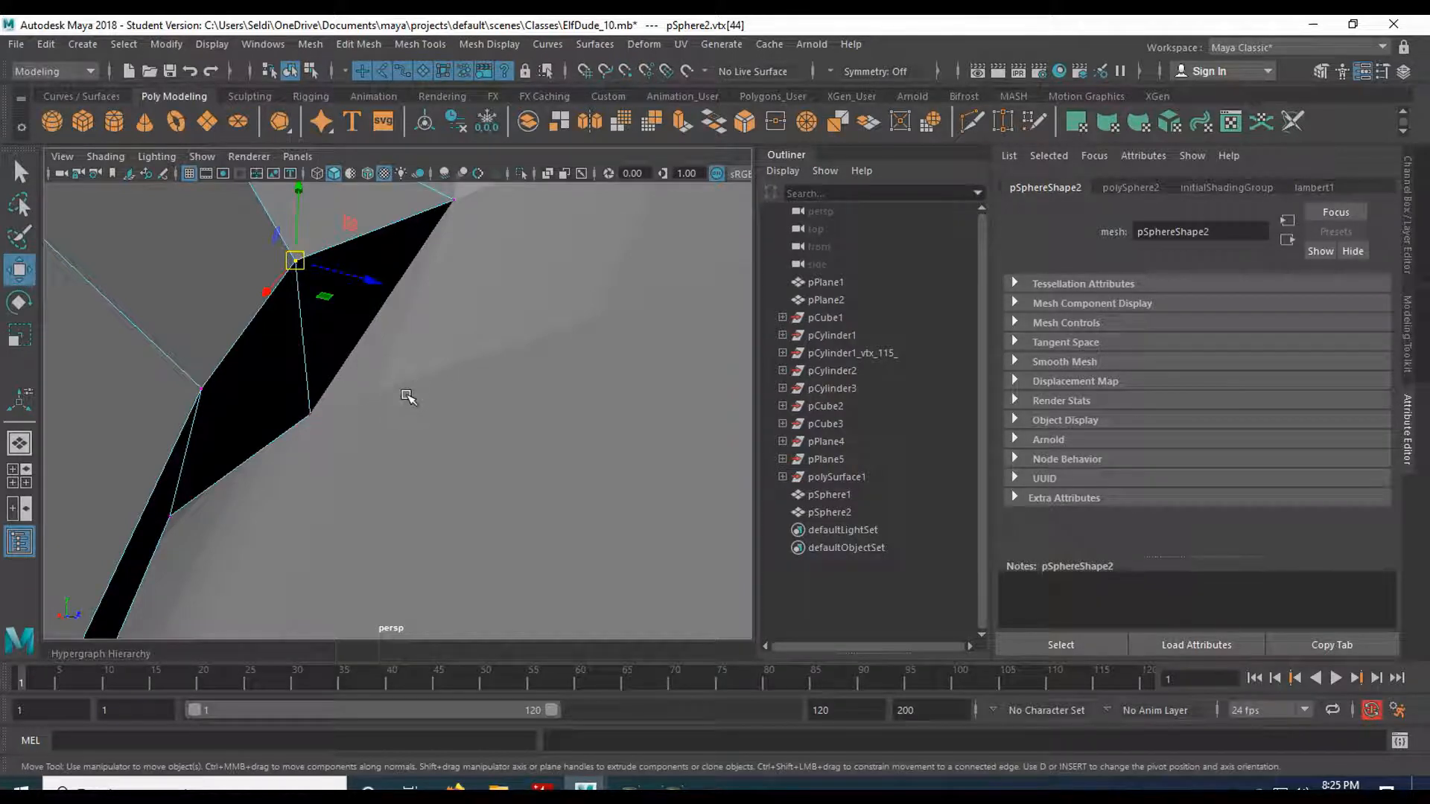
left_click_drag(297, 262, 398, 388)
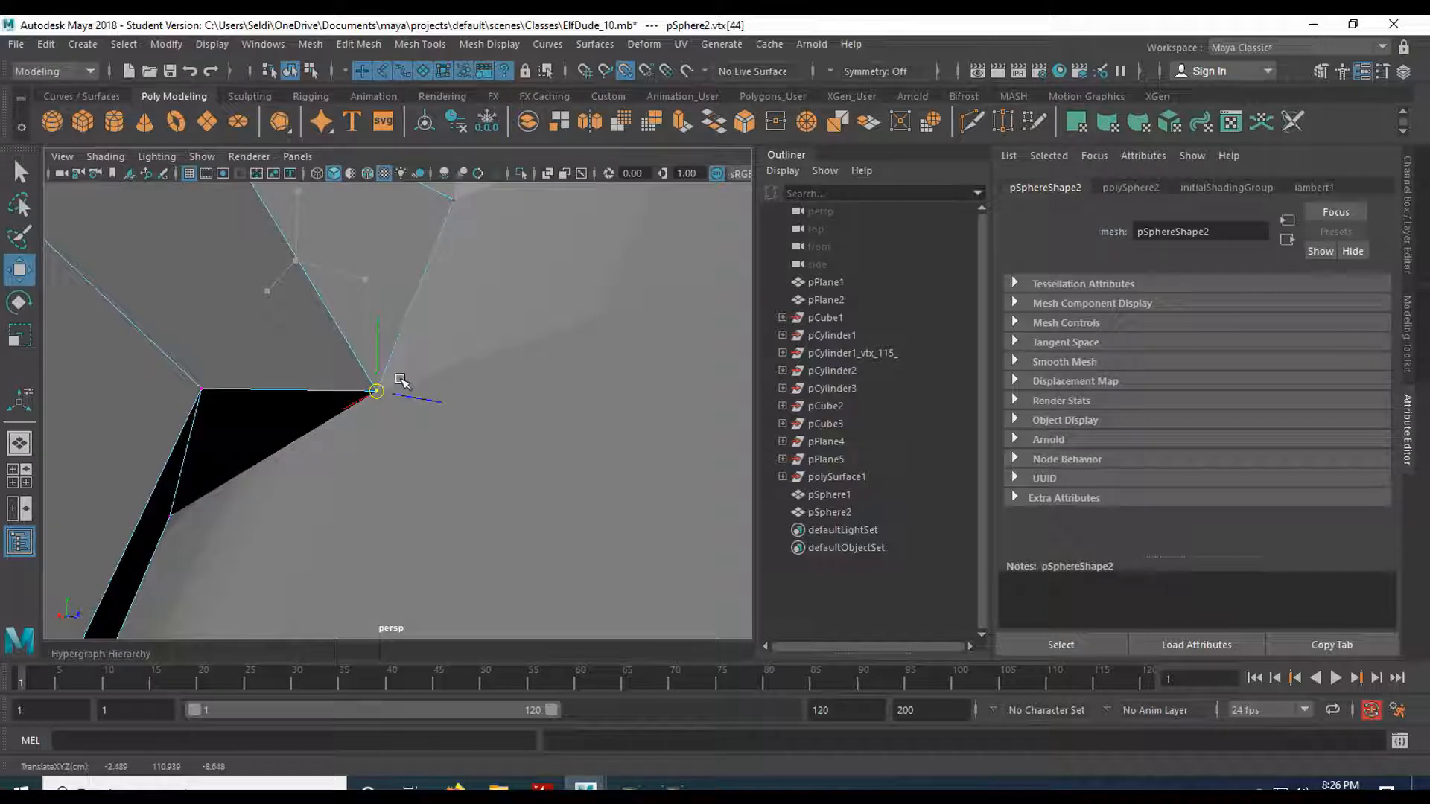
- Pull the matching vertex on the hood's opposite inner side onto the body surface to close the gap
key("f")
left_click_drag(497, 384, 574, 406, "alt")
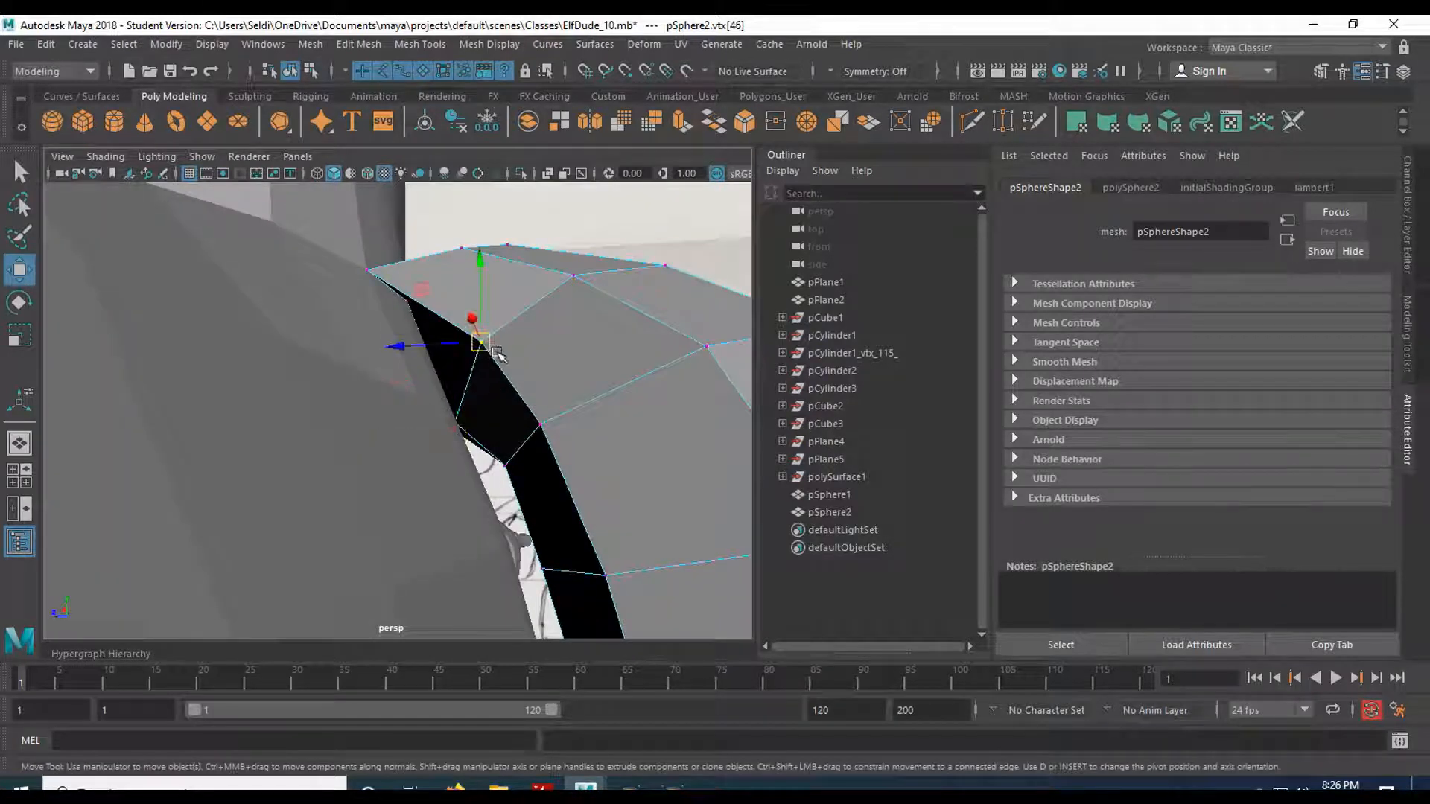
left_click_drag(484, 349, 450, 377)
left_click_drag(555, 367, 511, 395, "alt")
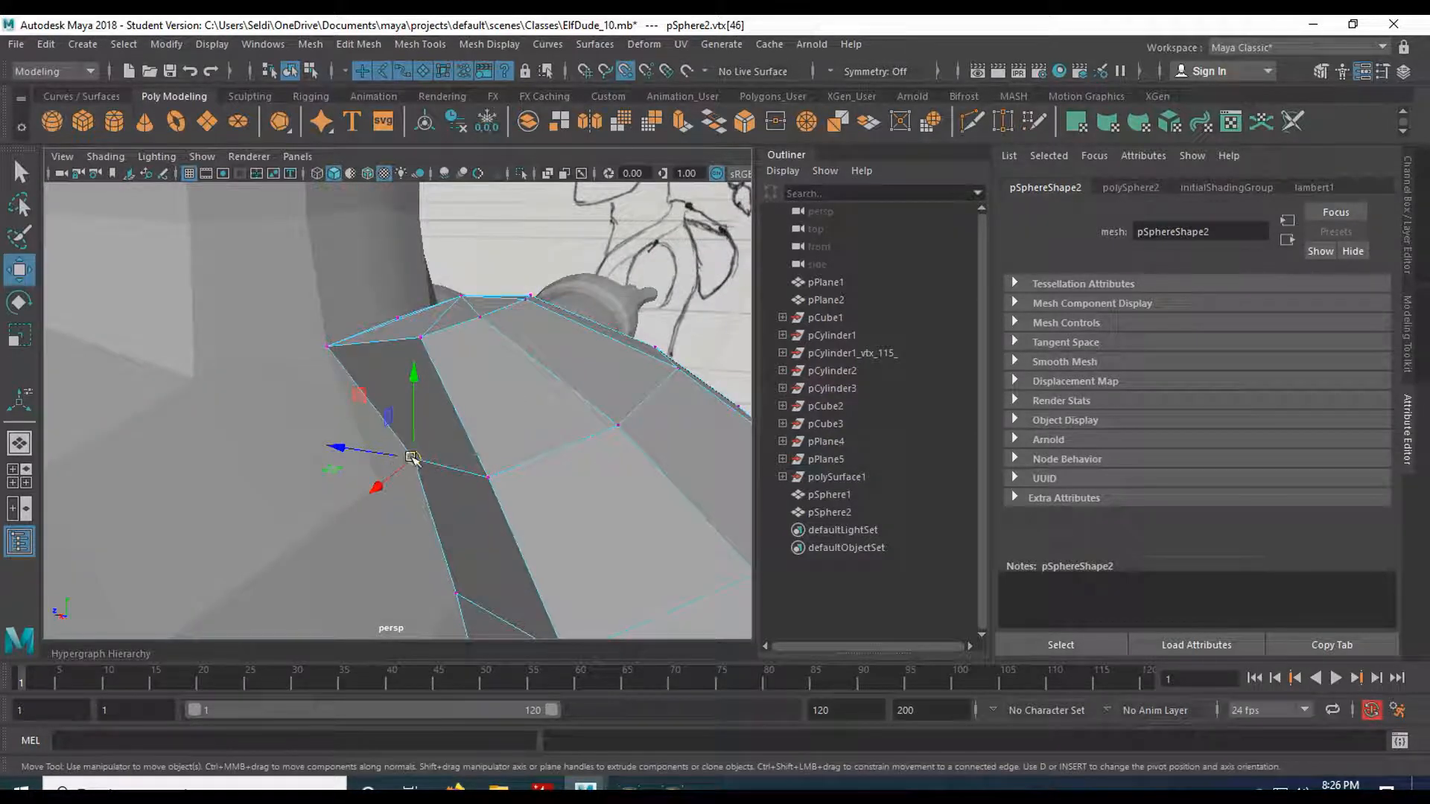
left_click_drag(414, 458, 372, 475)
- Move the centre vertex of the hood's upper ring down and inward to start a hollow in the outer surface
left_click_drag(456, 499, 426, 410, "alt")
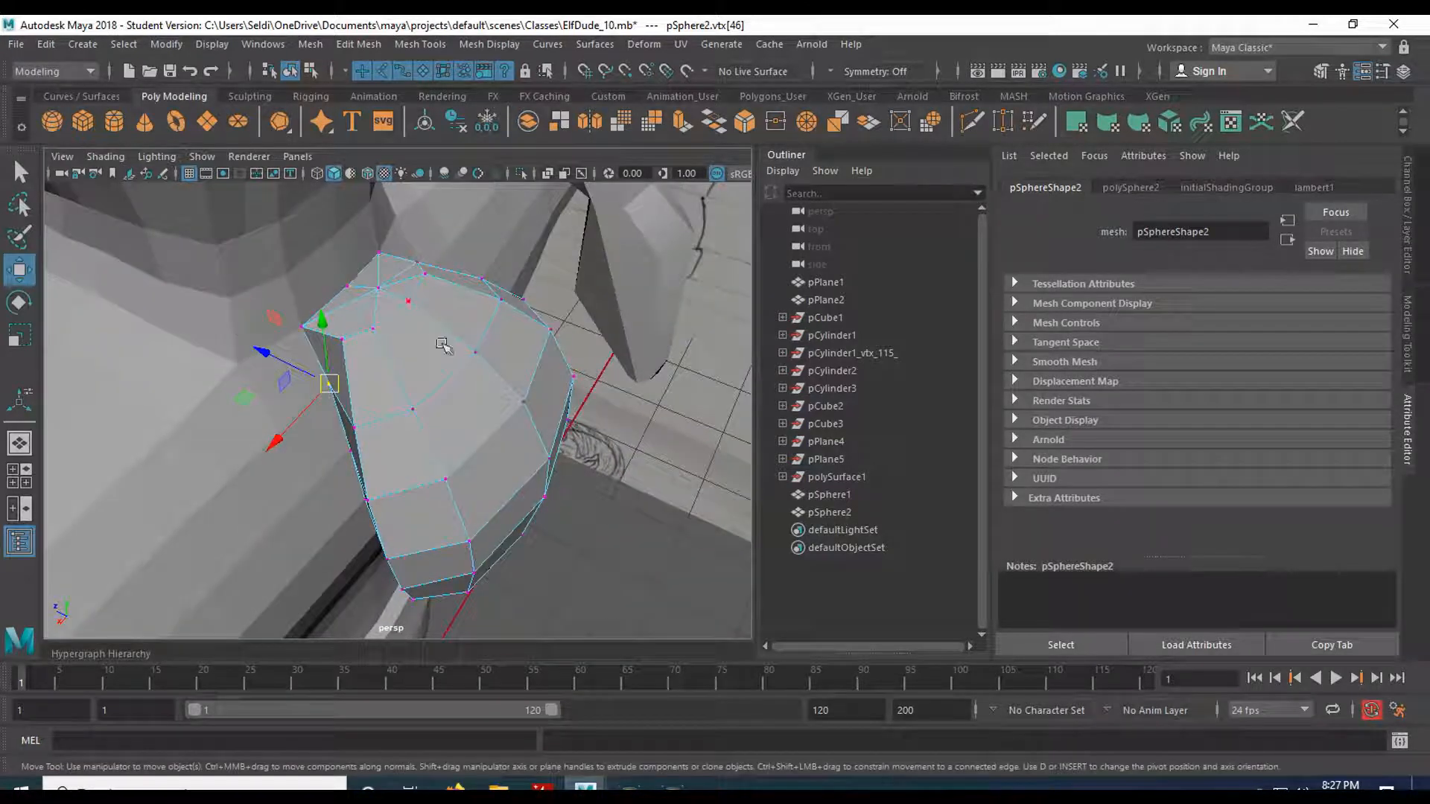
left_click(477, 356)
key("q")
left_click_drag(517, 439, 492, 408, "alt")
key("w")
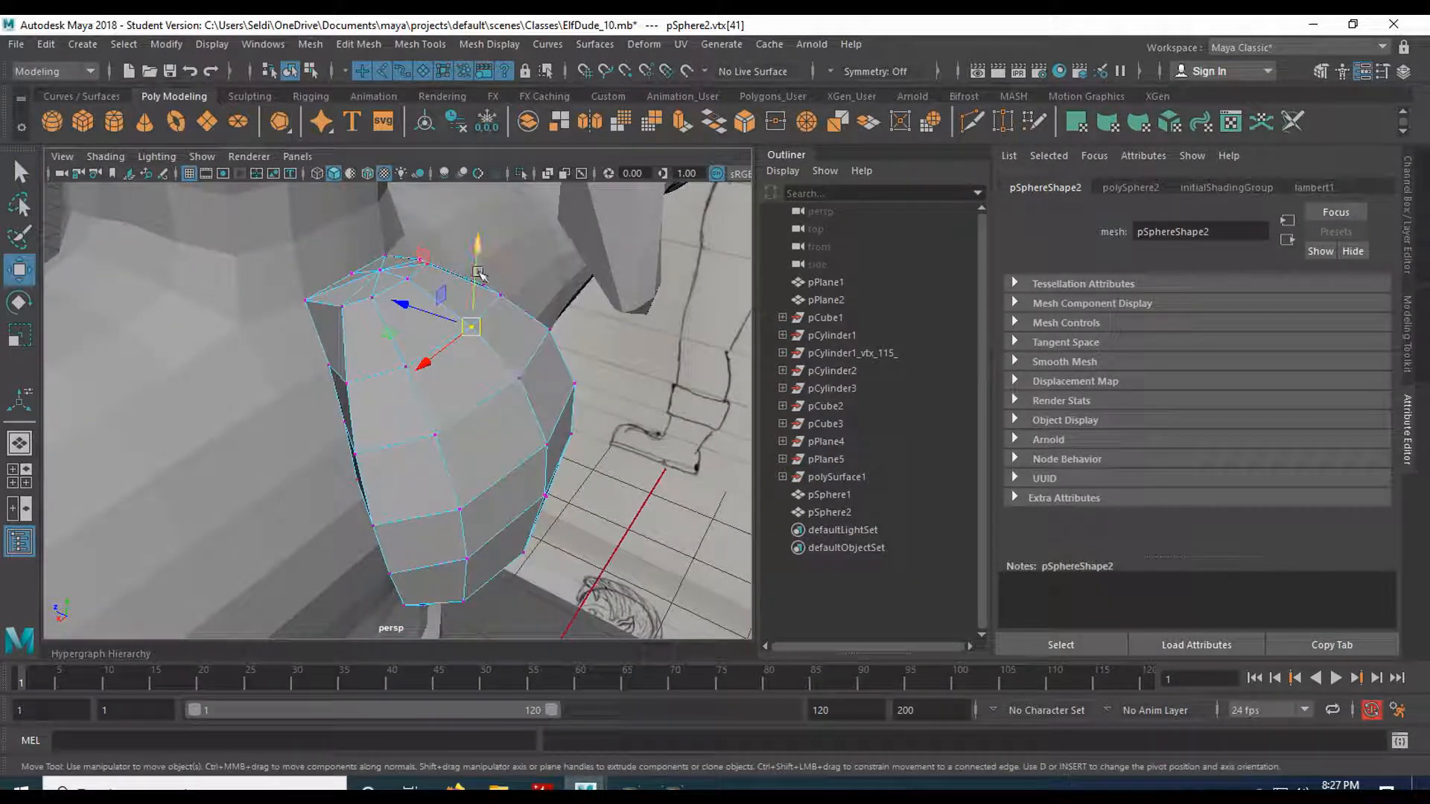
left_click_drag(474, 253, 396, 331)
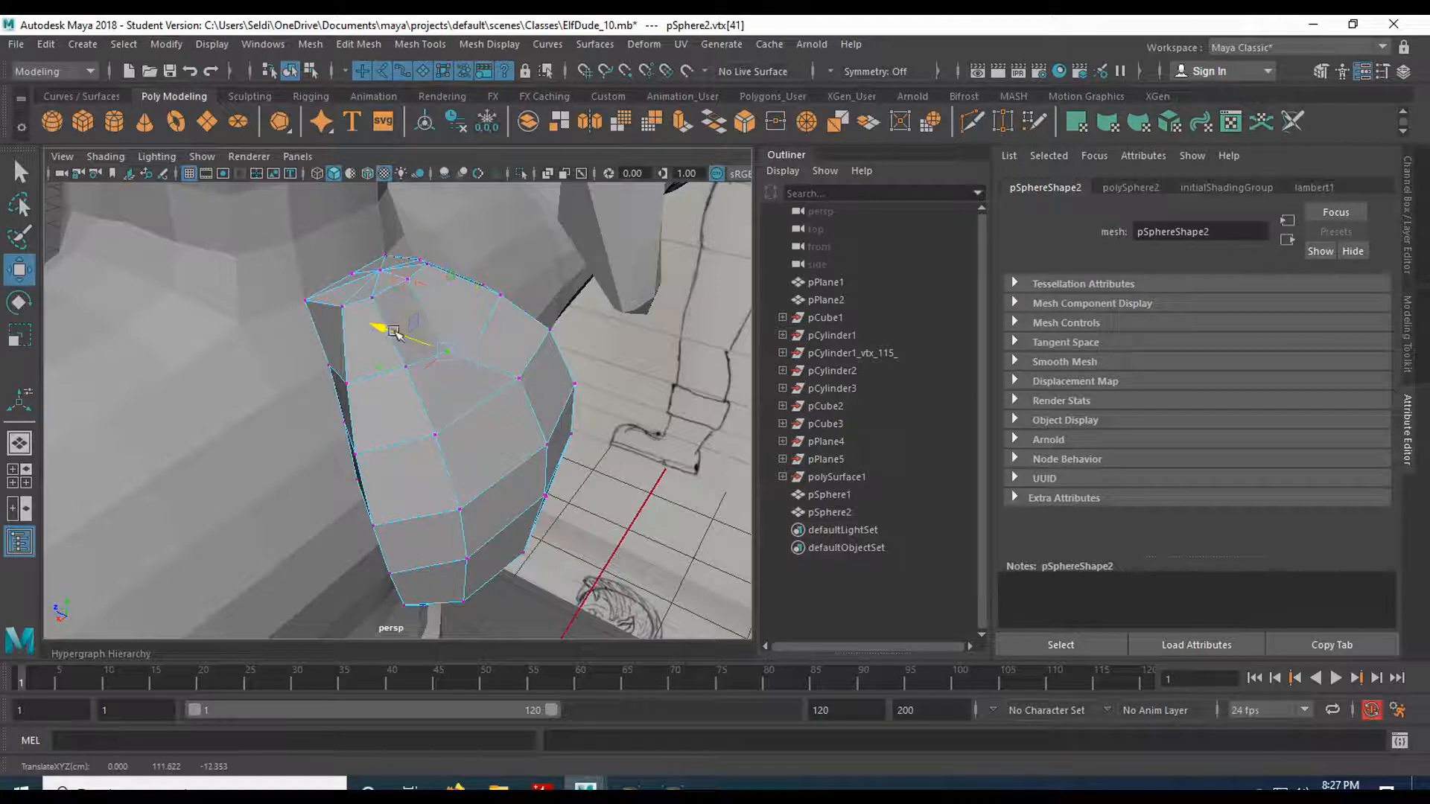
left_click_drag(455, 293, 443, 296)
- Lower the next two centre vertices down the hood's outer surface and push them inward to continue the hollow
left_click(520, 378)
left_click_drag(525, 322, 559, 438)
left_click(555, 433)
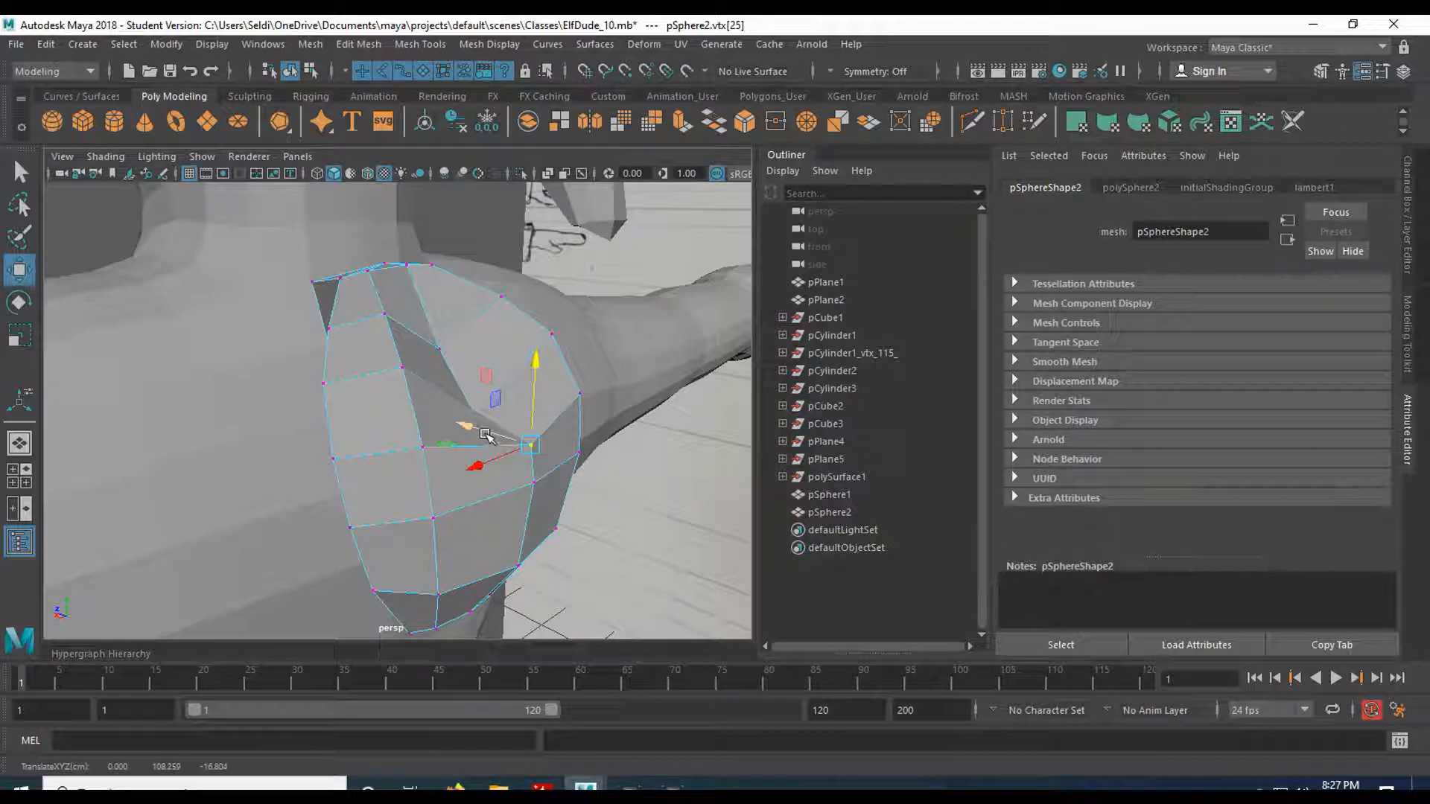
left_click_drag(479, 443, 534, 465)
middle_click_drag(535, 466, 533, 387, "alt")
- Raise or lower the centre vertex of the second-lowest visible ring to suit and push it inward toward the body
left_click(538, 337)
left_click_drag(543, 257, 533, 302)
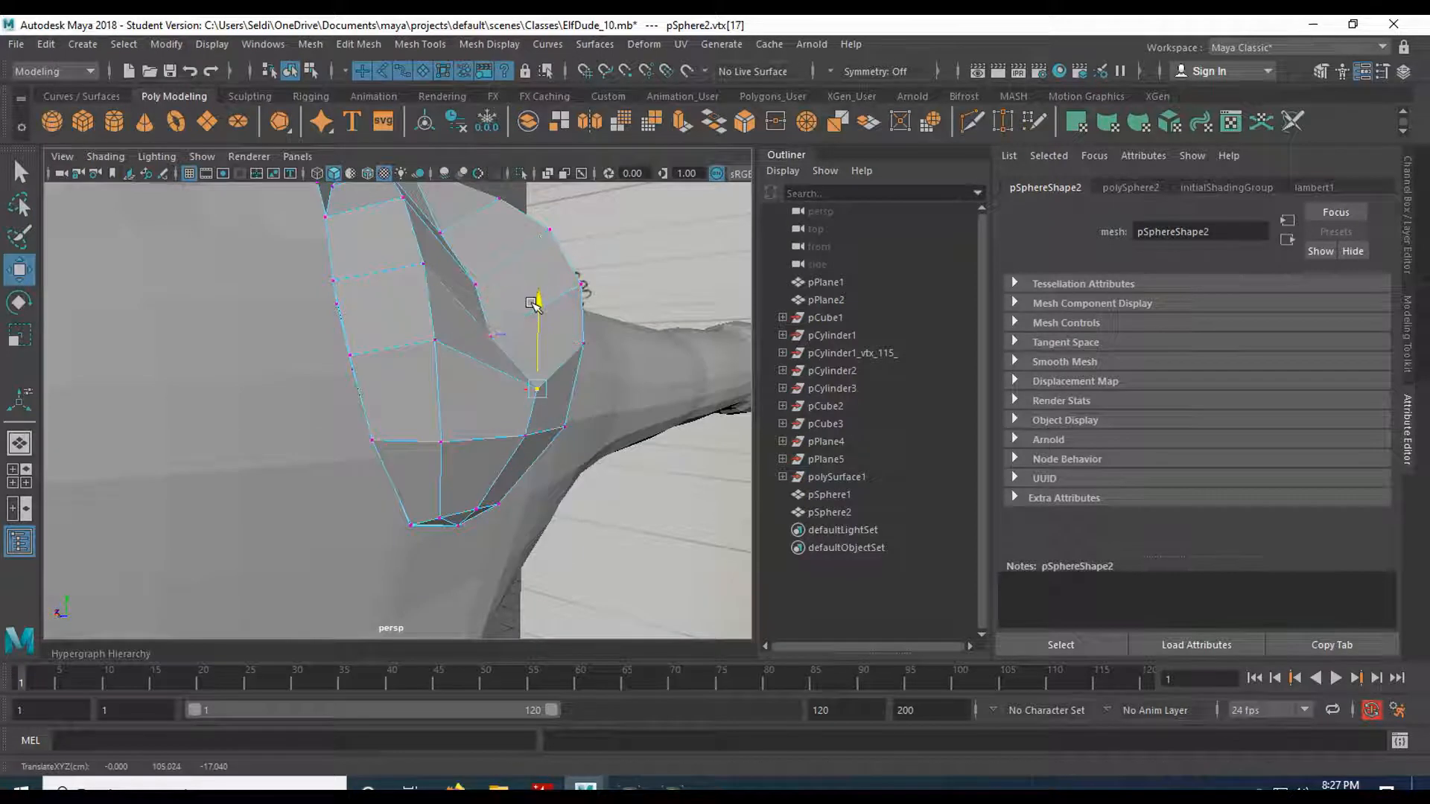
left_click_drag(467, 388, 415, 383)
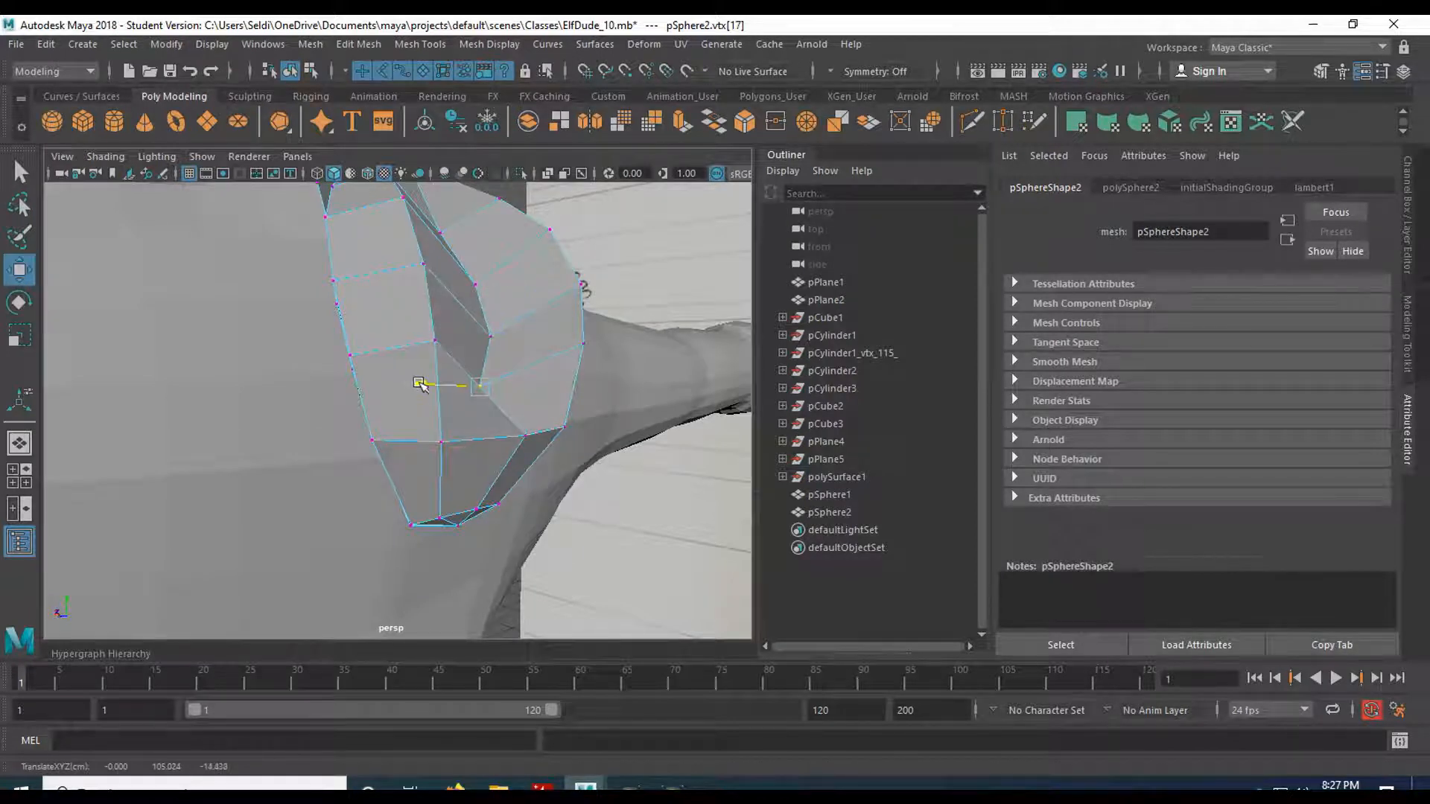
- Push the vertices of the ring just above the hood's tip inward to blend the hollow into the lower end
left_click_drag(585, 414, 448, 513, "alt")
left_click(427, 496)
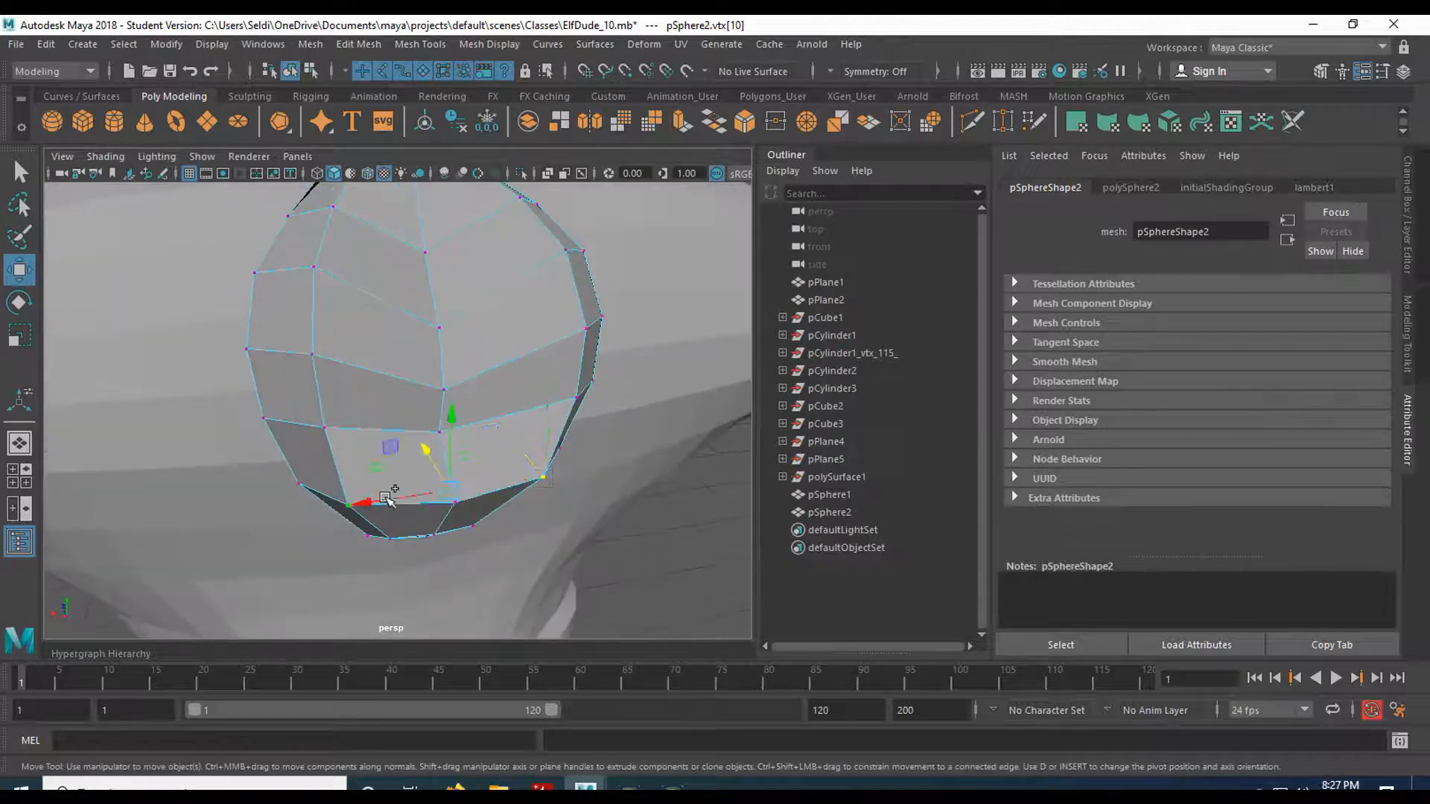
left_click_drag(419, 457, 413, 430)
left_click_drag(462, 475, 514, 454, "alt")
left_click_drag(403, 419, 467, 396)
left_click(534, 436)
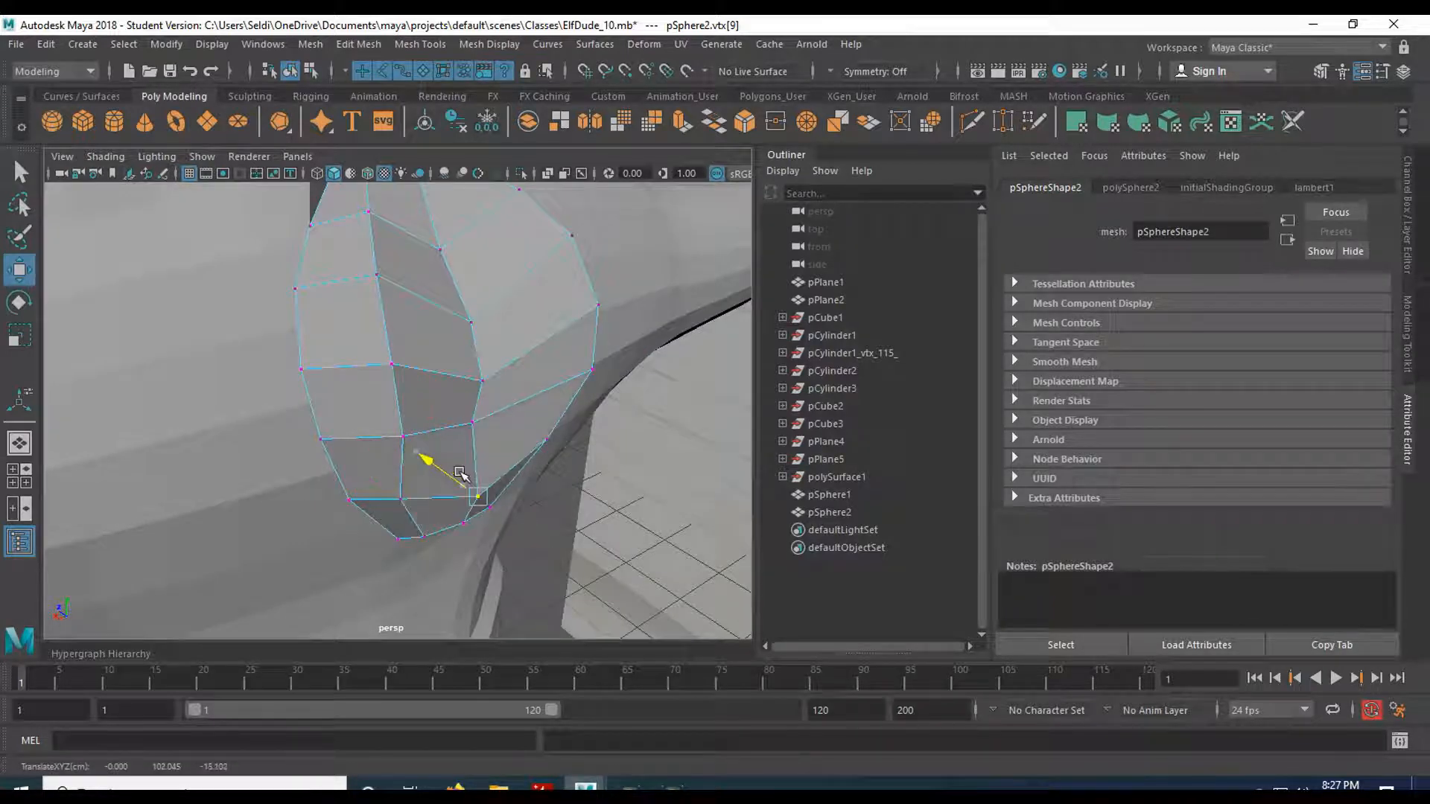
- Lower the two centre vertices on the hood's top surface next to the neck to extend the hollow upward
left_click_drag(467, 394, 430, 258, "alt")
left_click(380, 376)
left_click(328, 361)
left_click(367, 294)
left_click_drag(349, 370, 511, 399, "alt")
scroll(510, 419, "down", 10)
scroll(480, 465, "up", 8)
key("q")
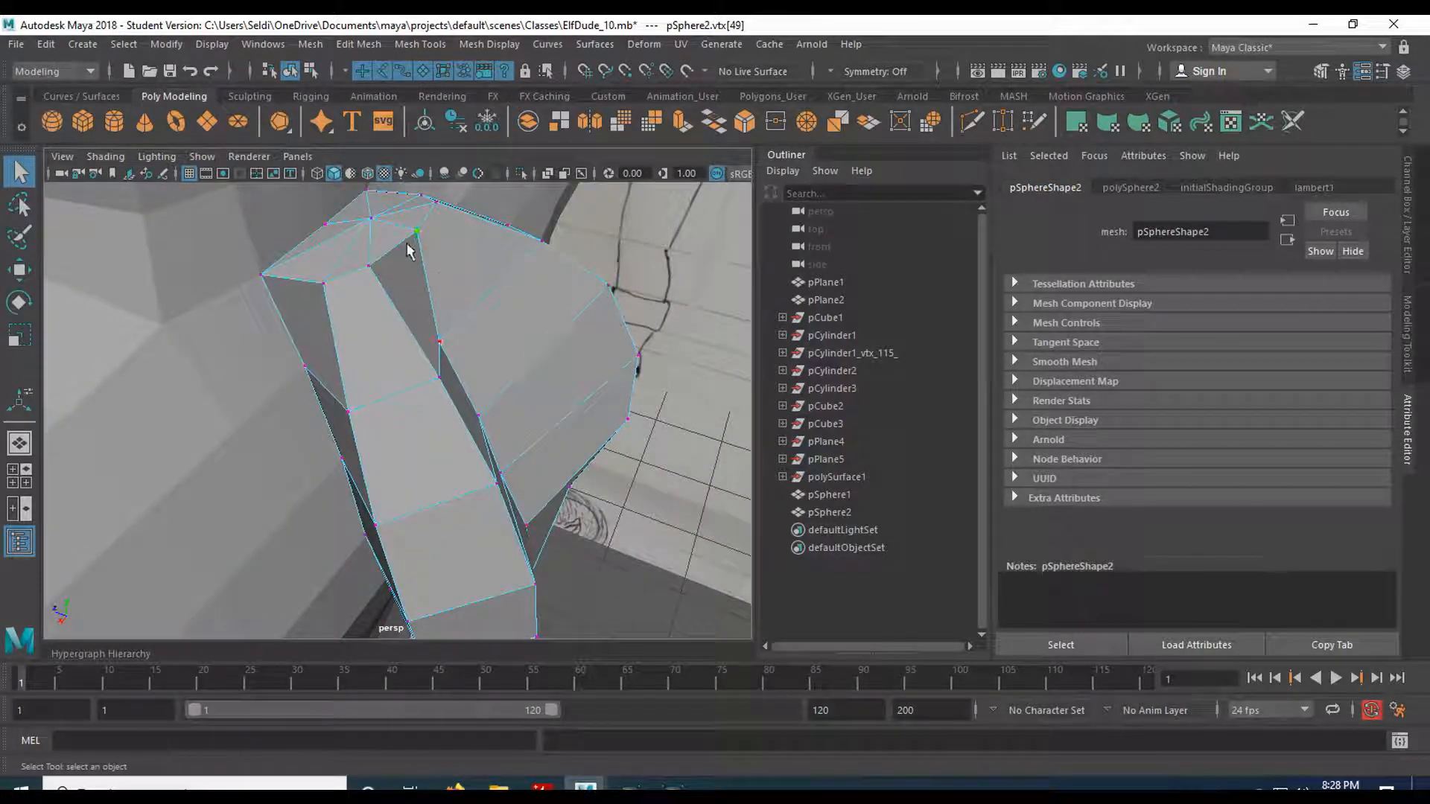
key("w")
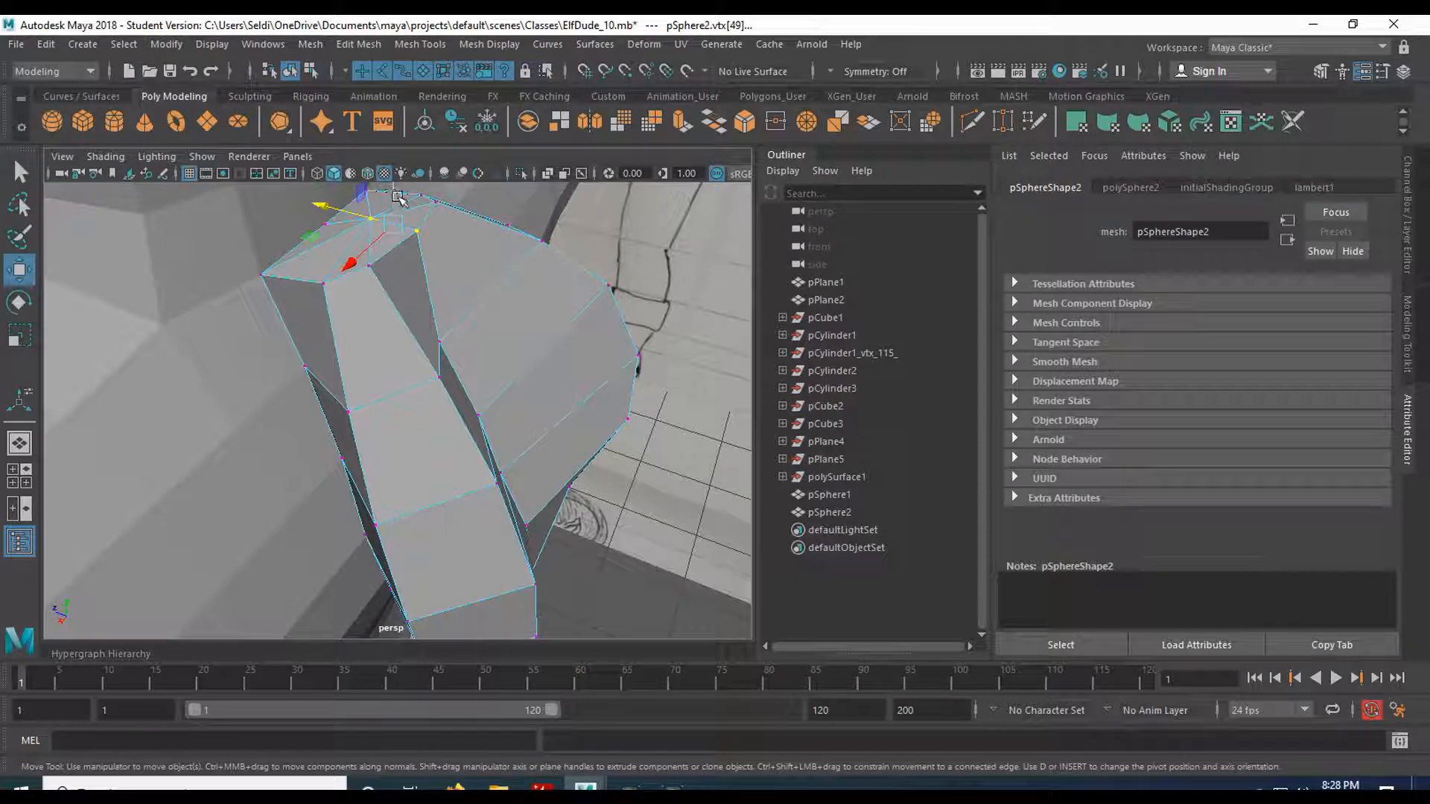
middle_click_drag(392, 195, 392, 229)
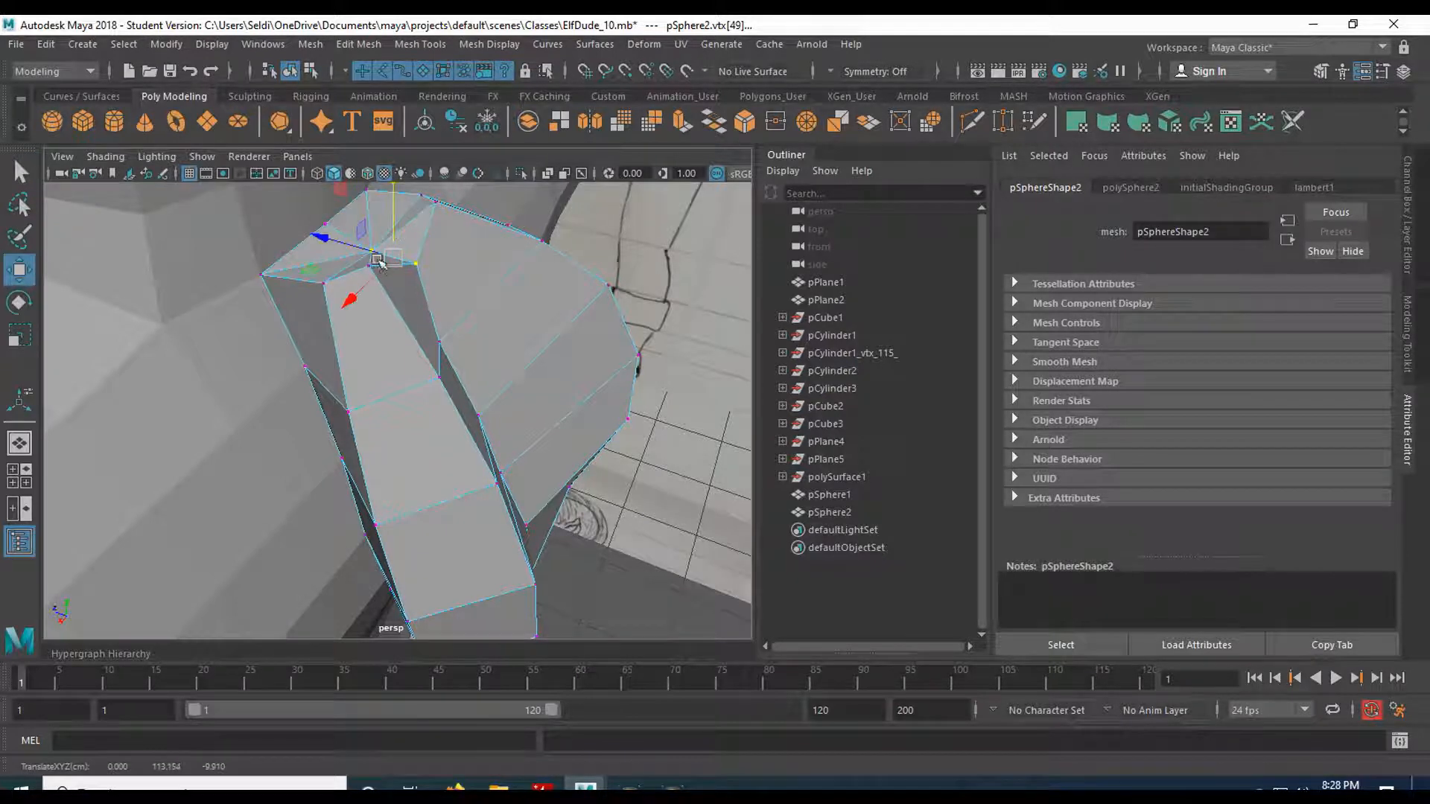
- Lower the neighbouring vertices on the hood's top rim and fine-tune their height to blend with the hollow
left_click(386, 251)
middle_click_drag(403, 192, 407, 221)
left_click_drag(475, 277, 408, 262, "alt")
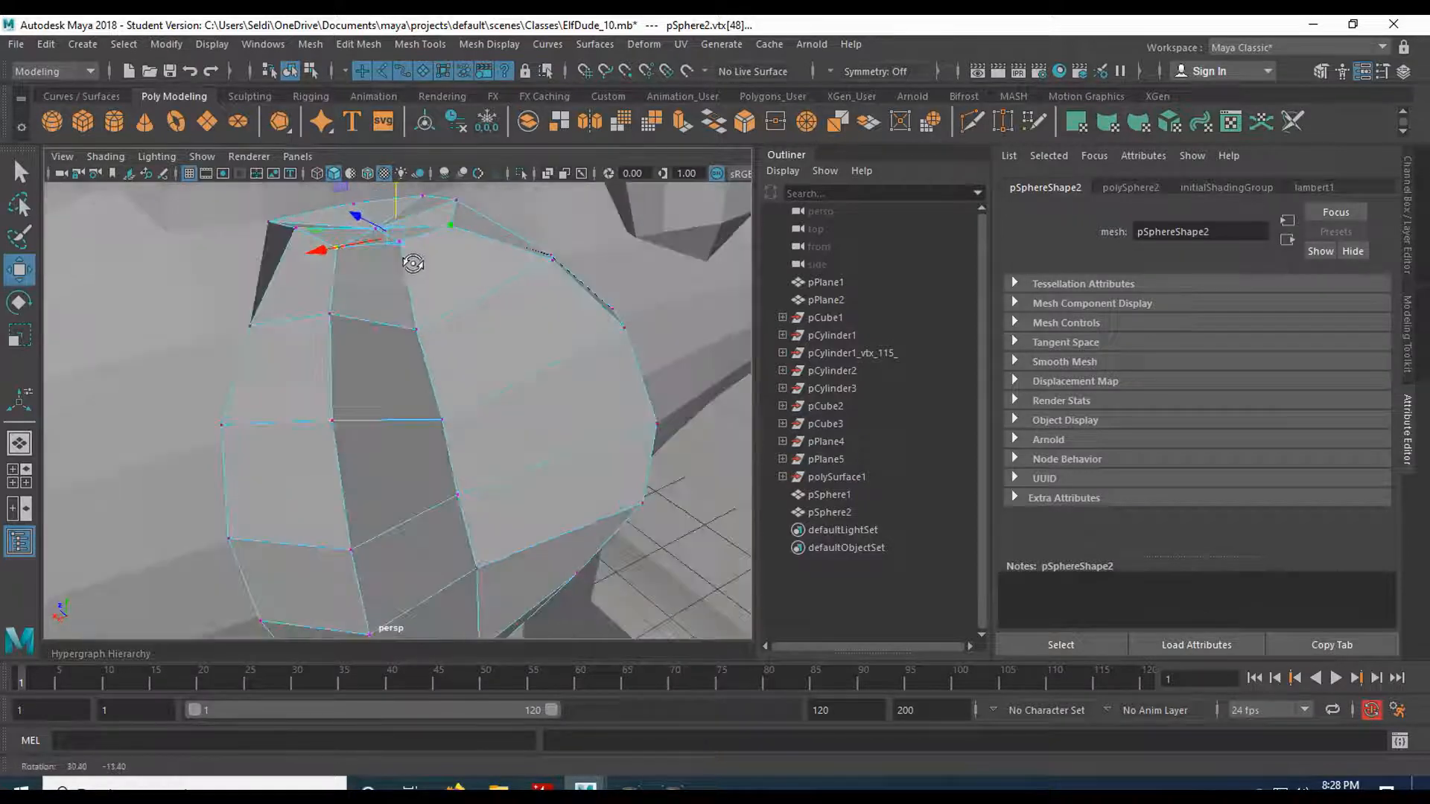
middle_click_drag(404, 229, 401, 229)
left_click_drag(488, 383, 415, 413, "alt")
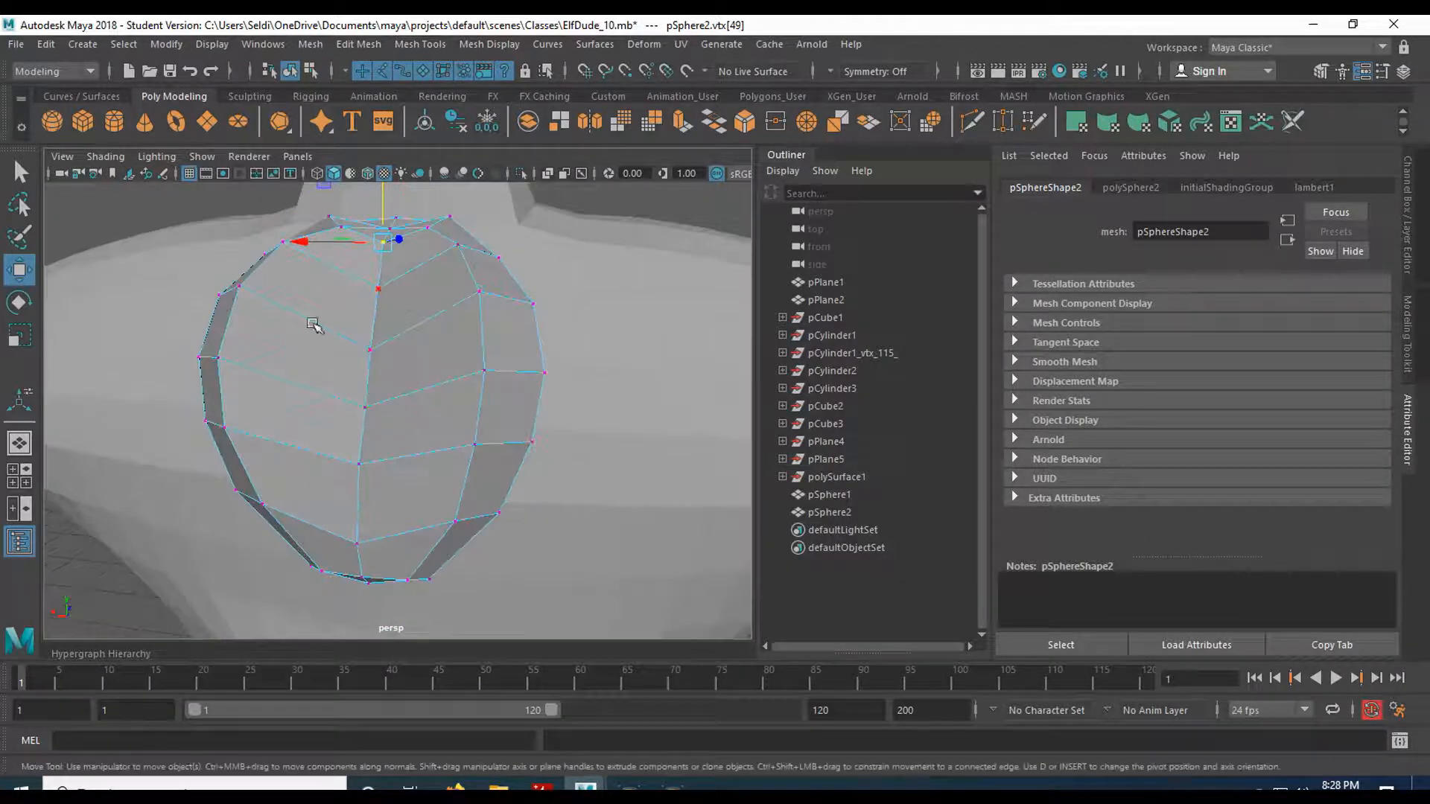
mouse_move(473, 372)
left_mouse_down("alt")
mouse_move(355, 345)
mouse_move(555, 313)
mouse_move(654, 358)
left_mouse_up("alt")
left_click_drag(520, 464, 440, 341, "alt")
- Return the hood mesh to object mode and scale the whole hood up uniformly
right_click_drag(442, 284, 503, 251)
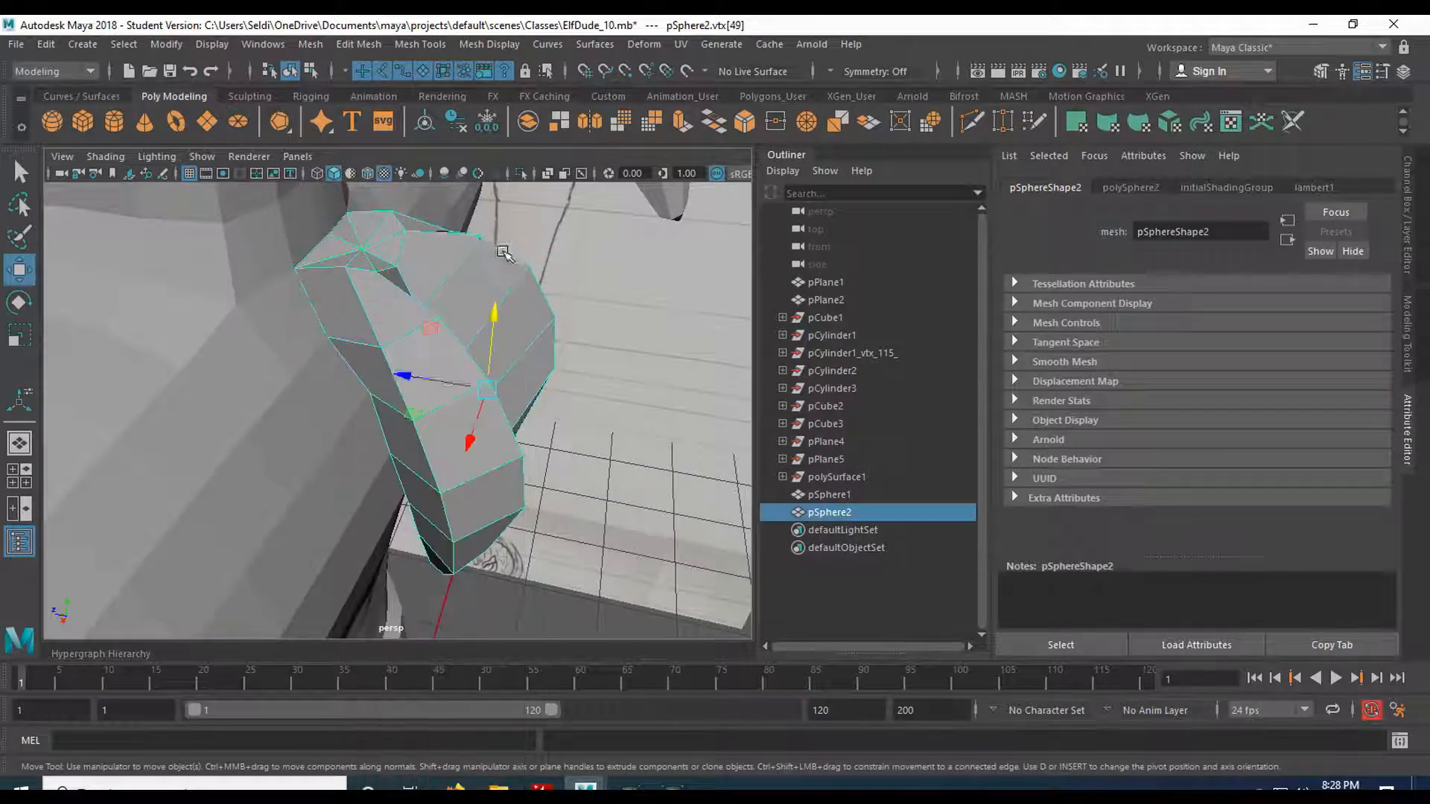
left_click_drag(536, 522, 506, 488, "alt")
key("r")
left_click_drag(429, 411, 541, 413)
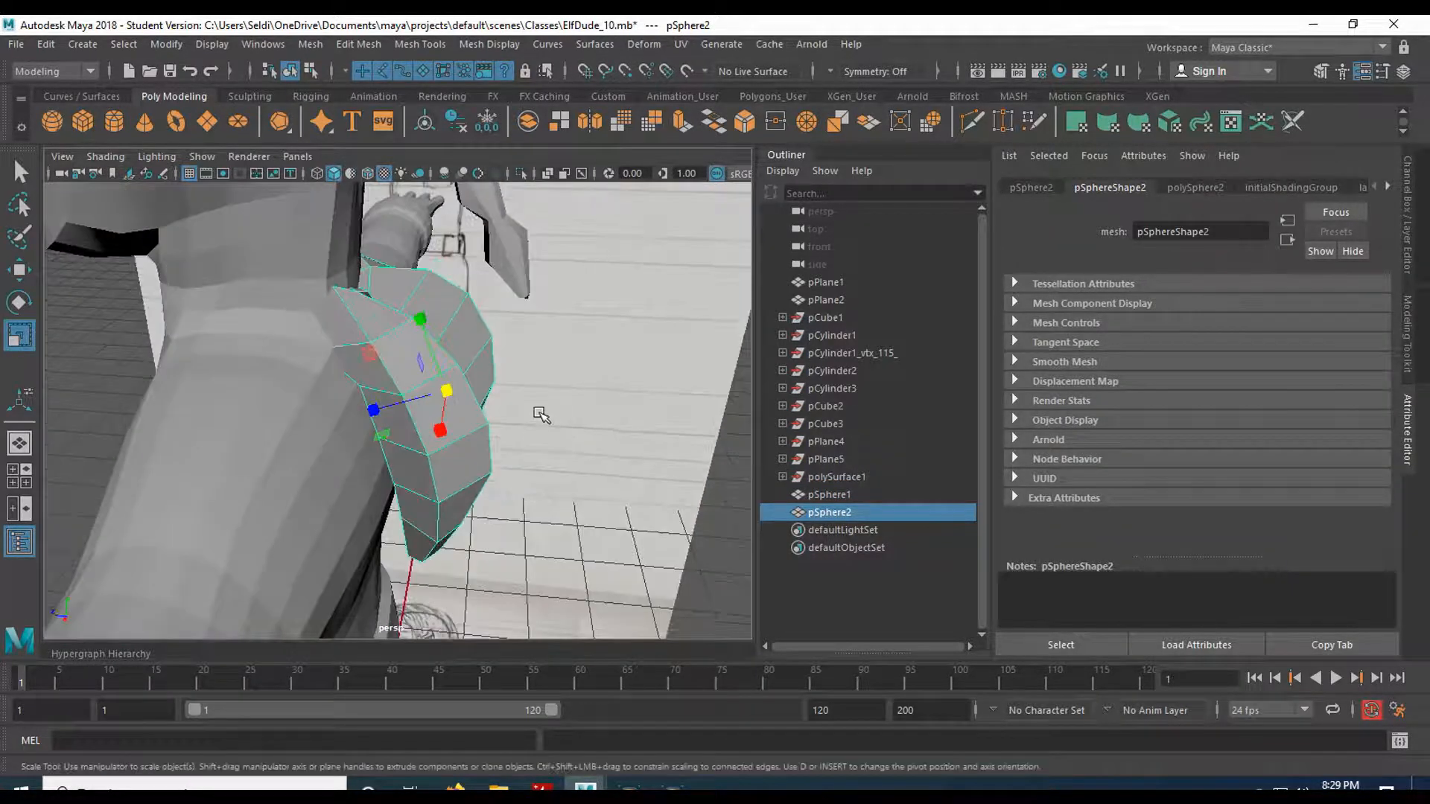
- In the side view, move the scaled hood backward and down to fit the neck and the reference drawing
key("w")
key("space")
key("space")
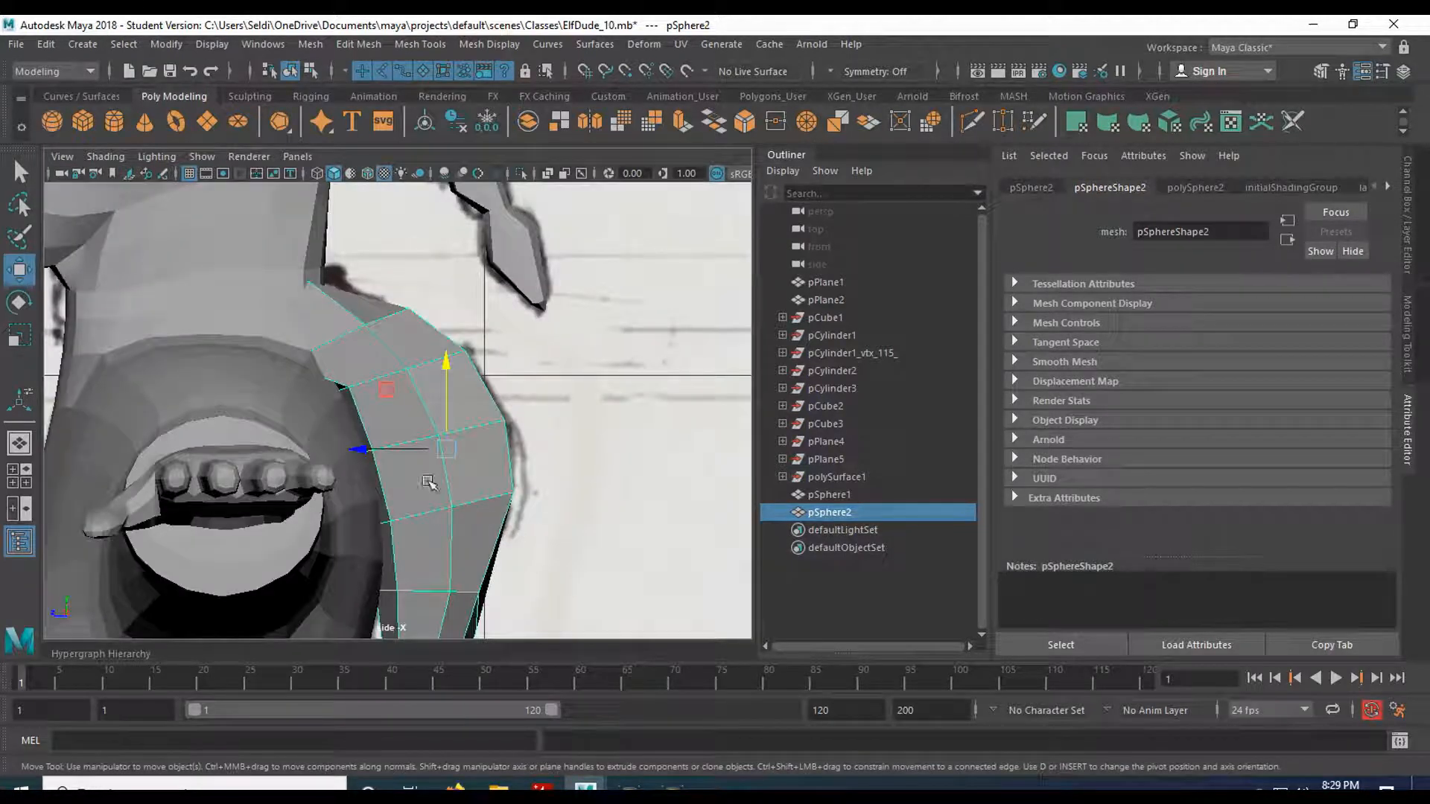
left_click_drag(363, 452, 417, 456)
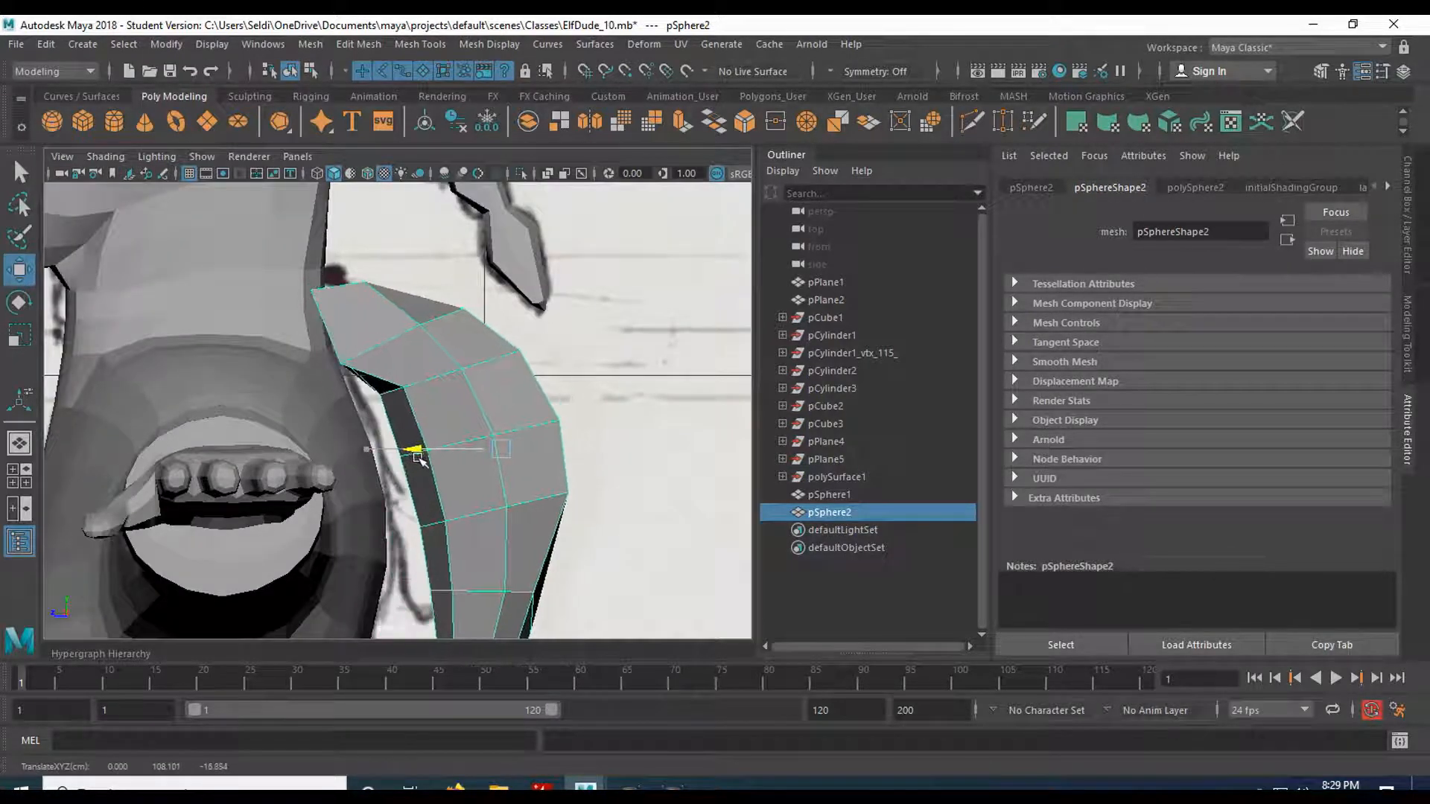
left_click_drag(497, 366, 493, 379)
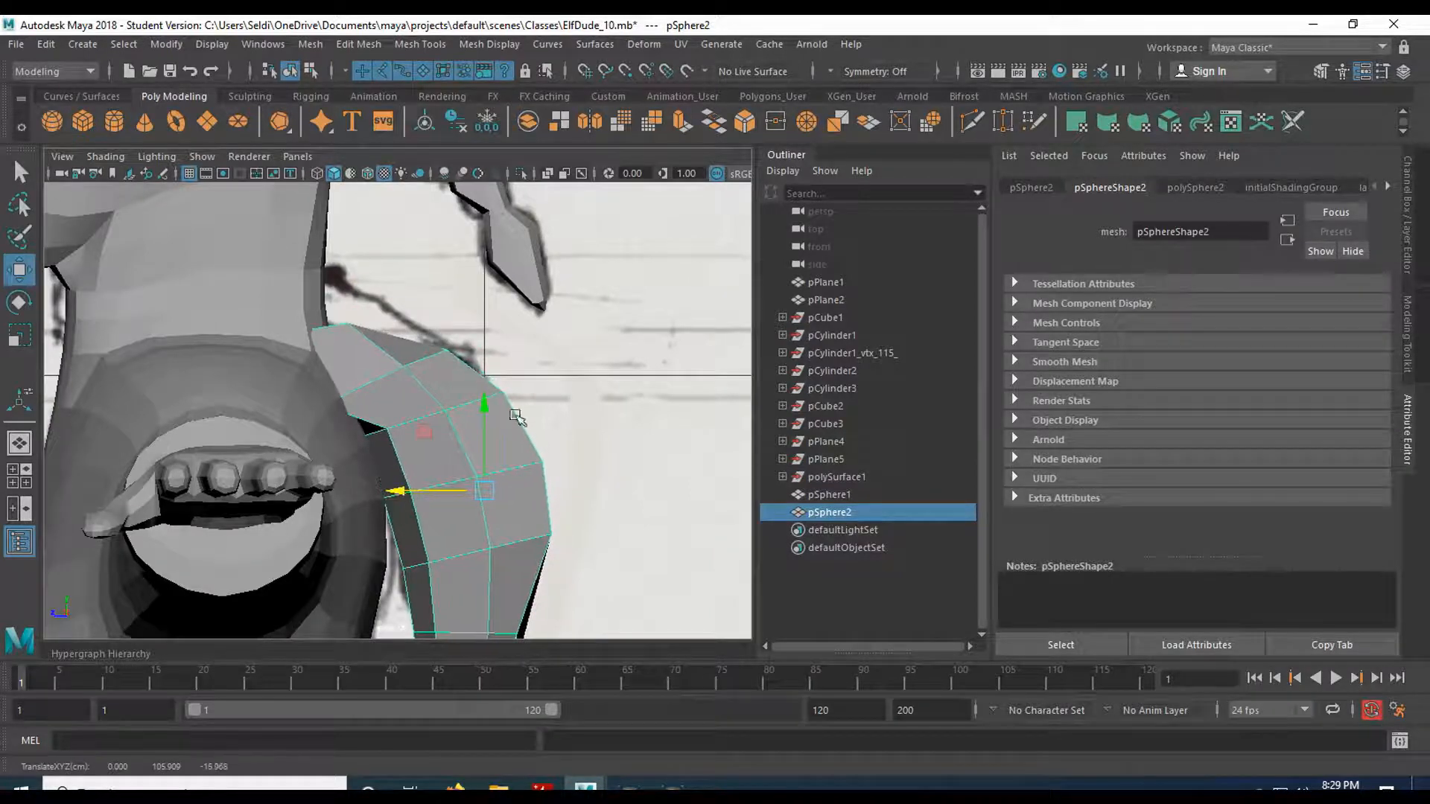
key("space")
key("space")
- Examine the hood's fit on the character's back, then inspect the face and eye sockets from the front
left_click_drag(594, 389, 536, 393, "alt")
left_click(325, 485)
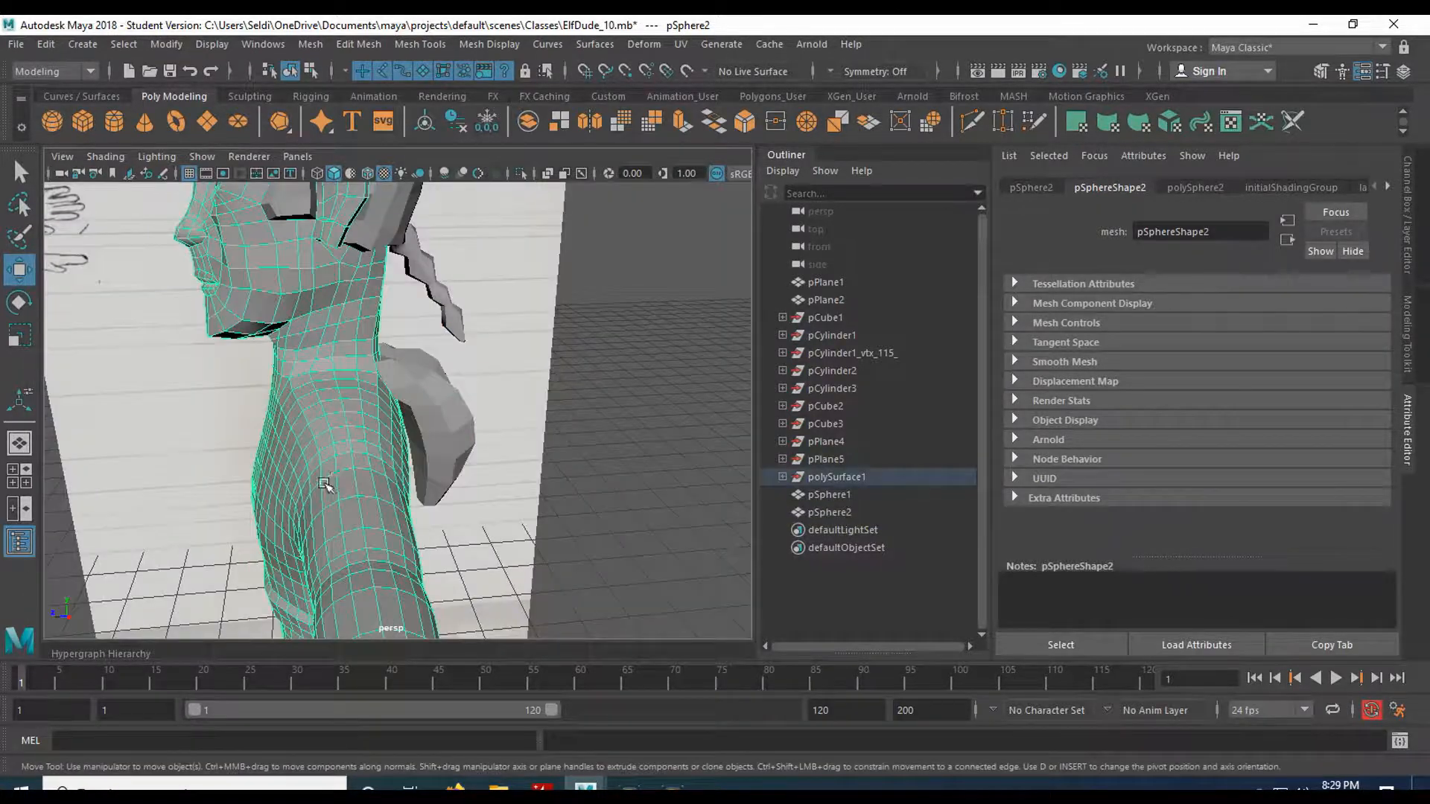
key("f")
left_click_drag(298, 488, 446, 539, "alt")
left_click_drag(445, 440, 361, 336, "alt")
left_click(481, 525)
scroll(477, 499, "down", 1)
scroll(418, 405, "up", 3)
middle_click_drag(363, 336, 431, 563, "alt")
scroll(415, 406, "up", 4)
left_click_drag(413, 396, 457, 317, "alt")
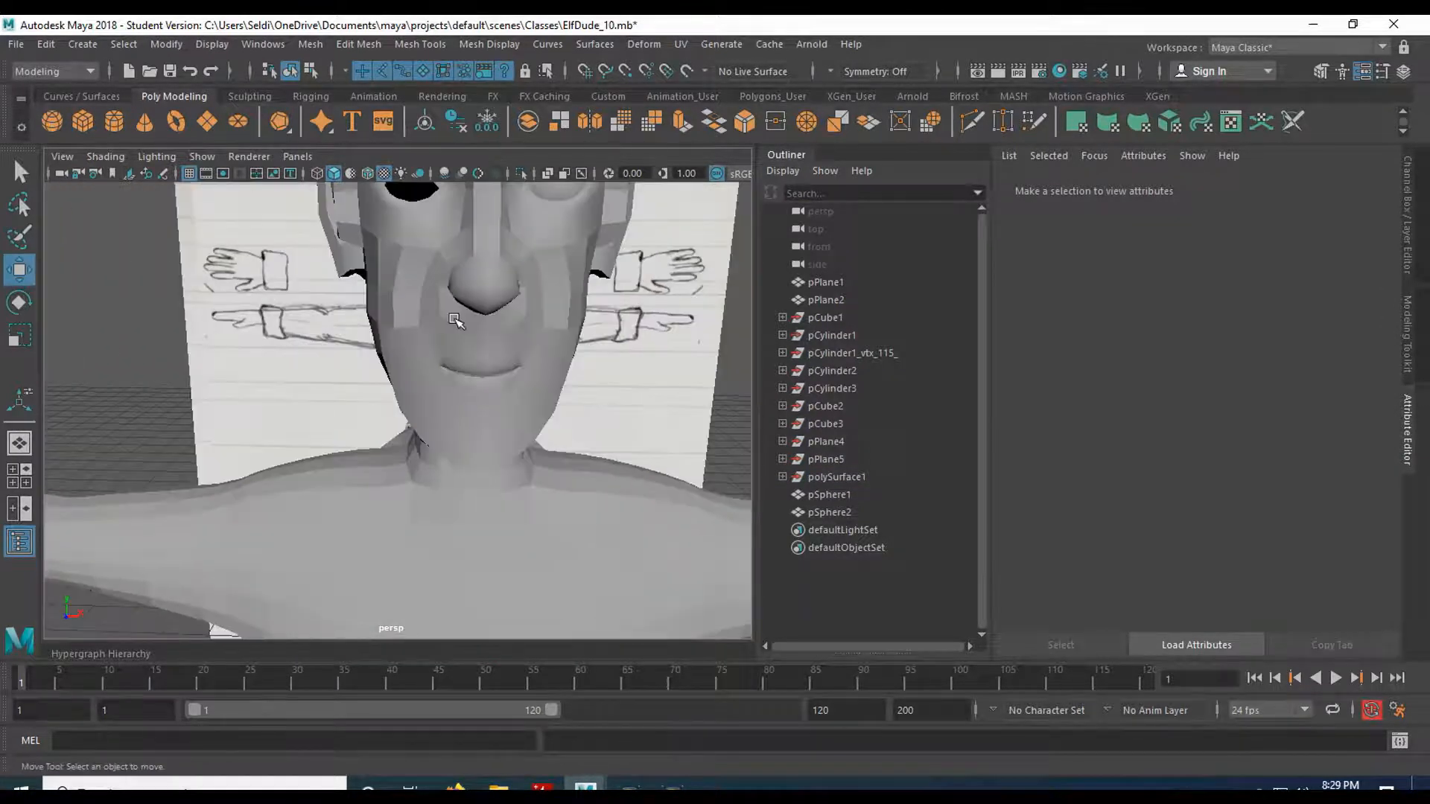
middle_click_drag(457, 318, 406, 504, "alt")
scroll(406, 504, "up", 3)
left_click_drag(406, 504, 408, 506, "alt")
- Select the existing eyeball sphere and display its transform channels
left_click(521, 450)
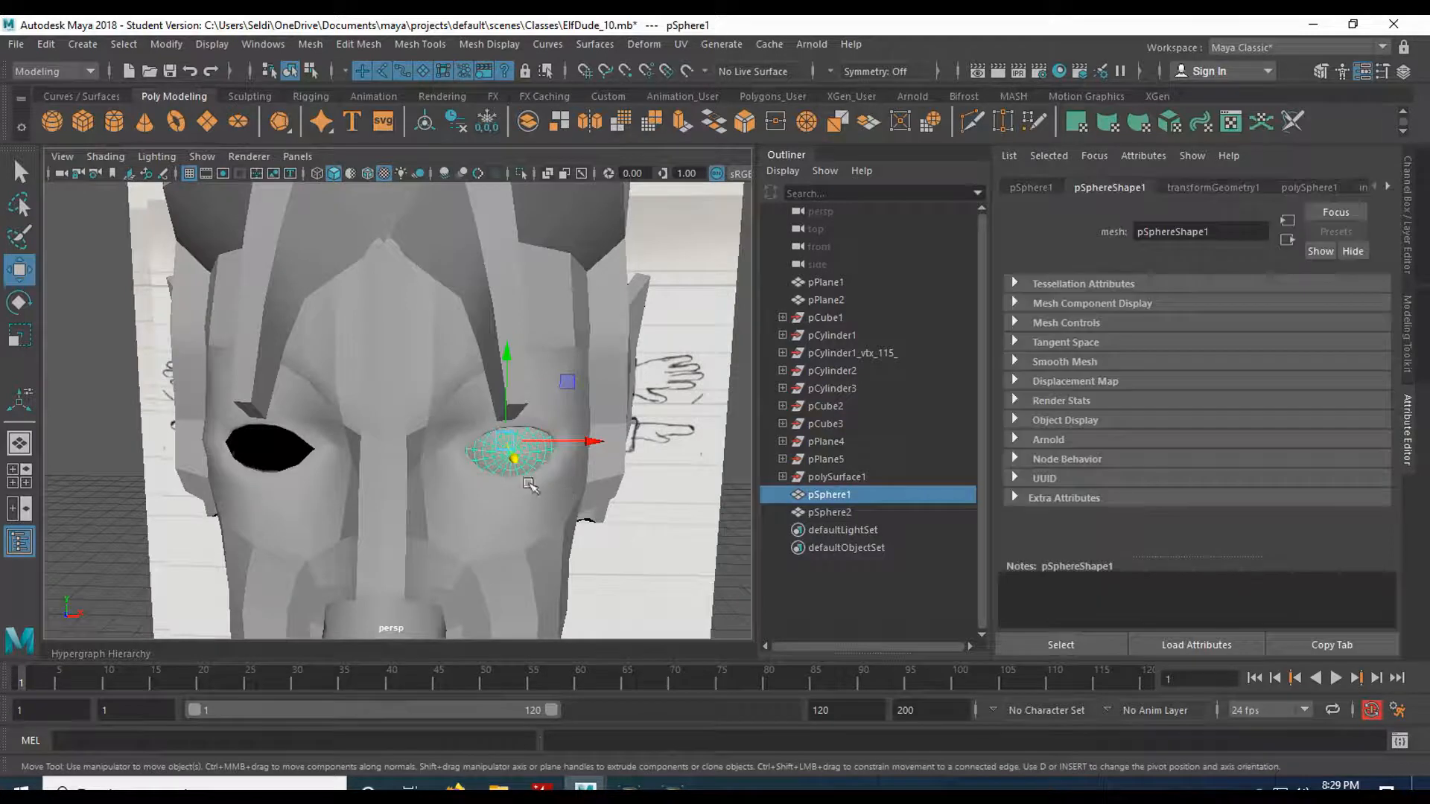
key("q")
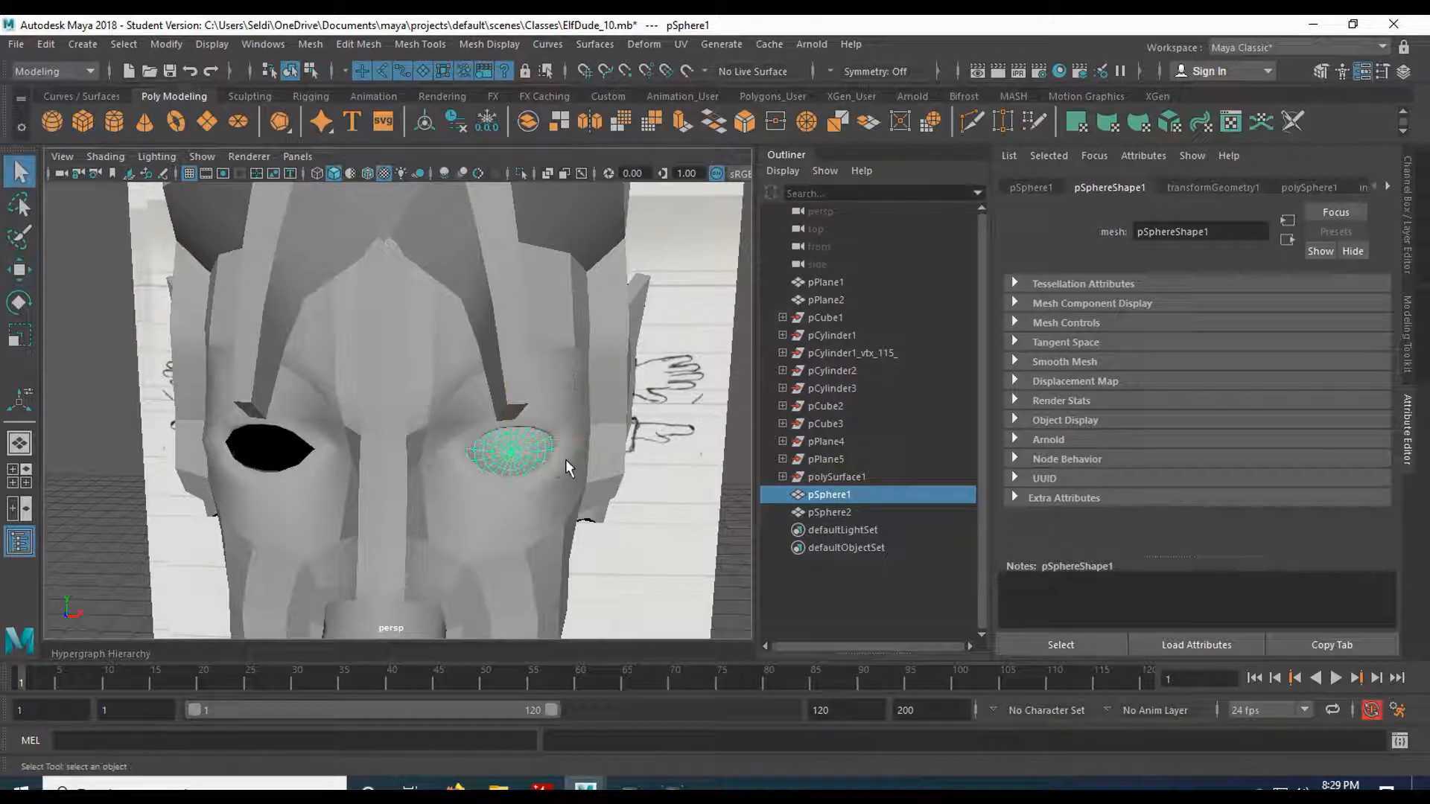
left_click(1412, 223)
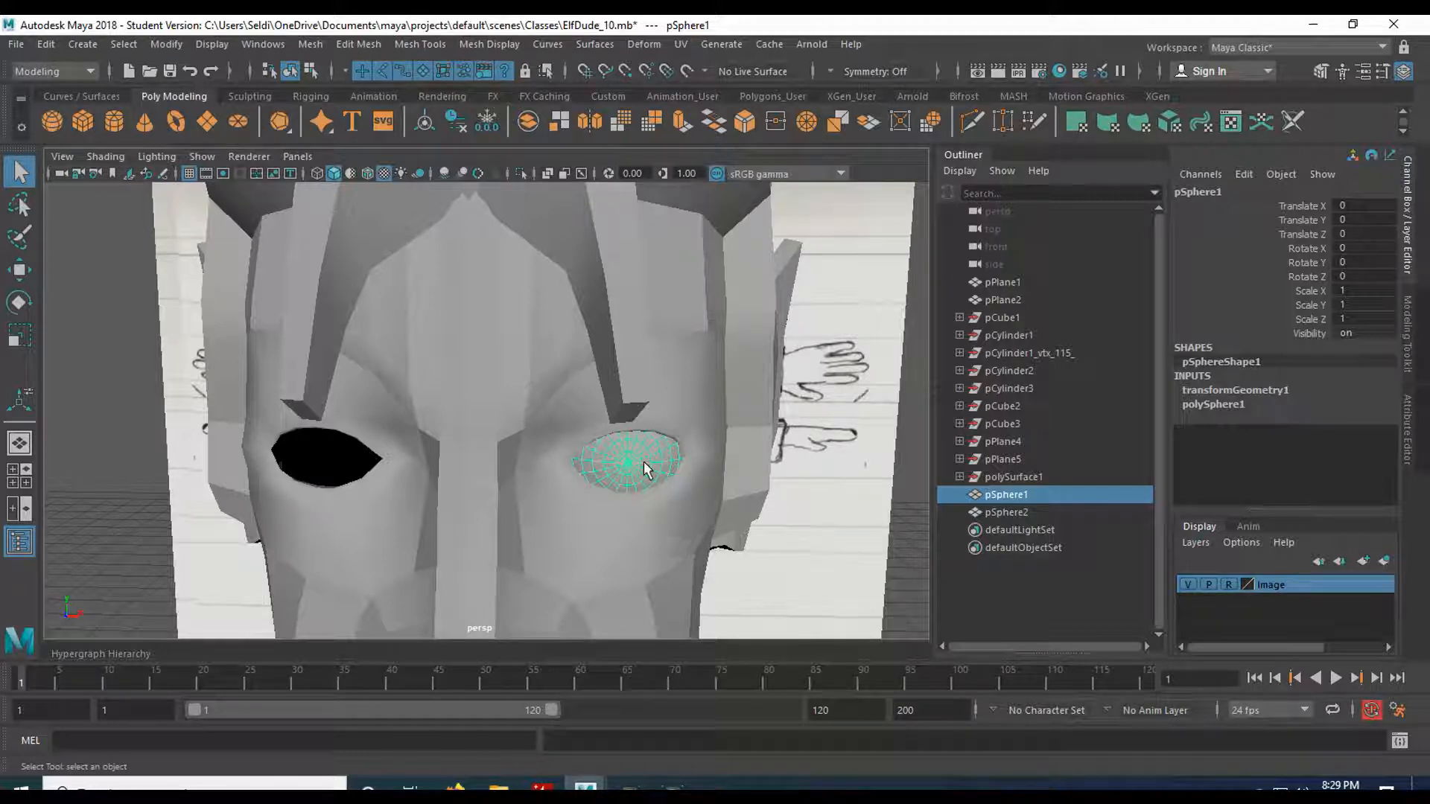
mouse_move(638, 462)
left_mouse_down("alt")
mouse_move(648, 447)
mouse_move(629, 472)
left_mouse_up("alt")
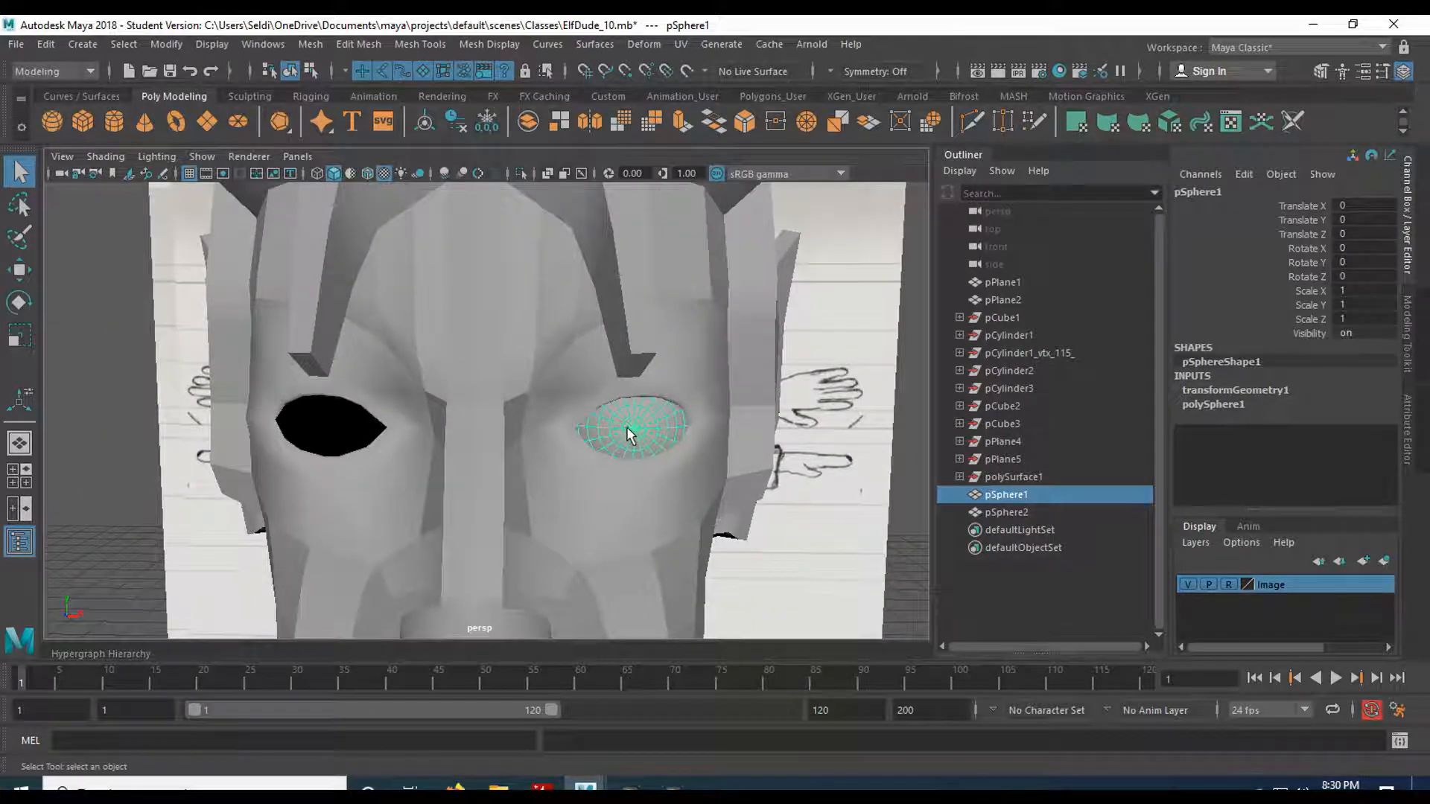
key("w")
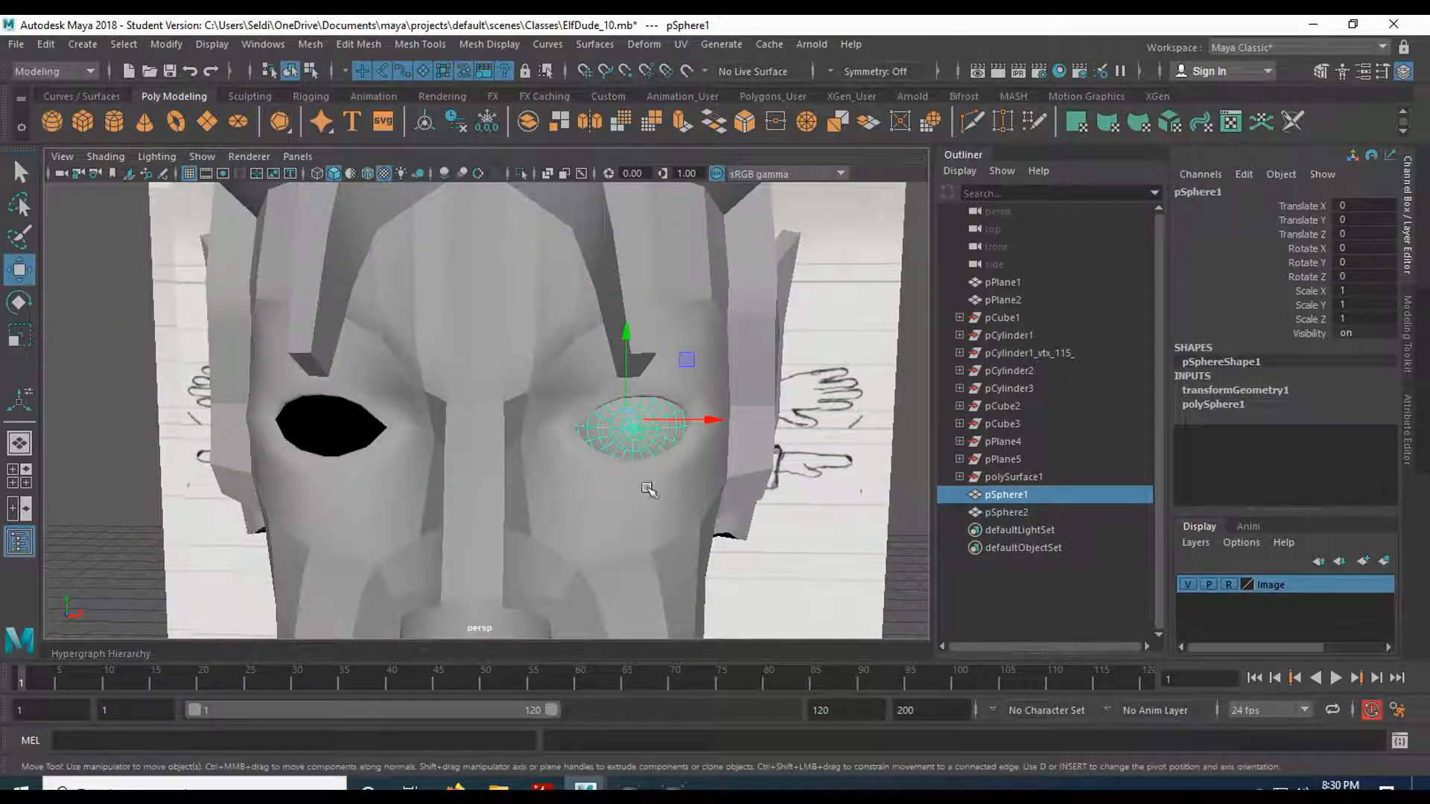
key("q")
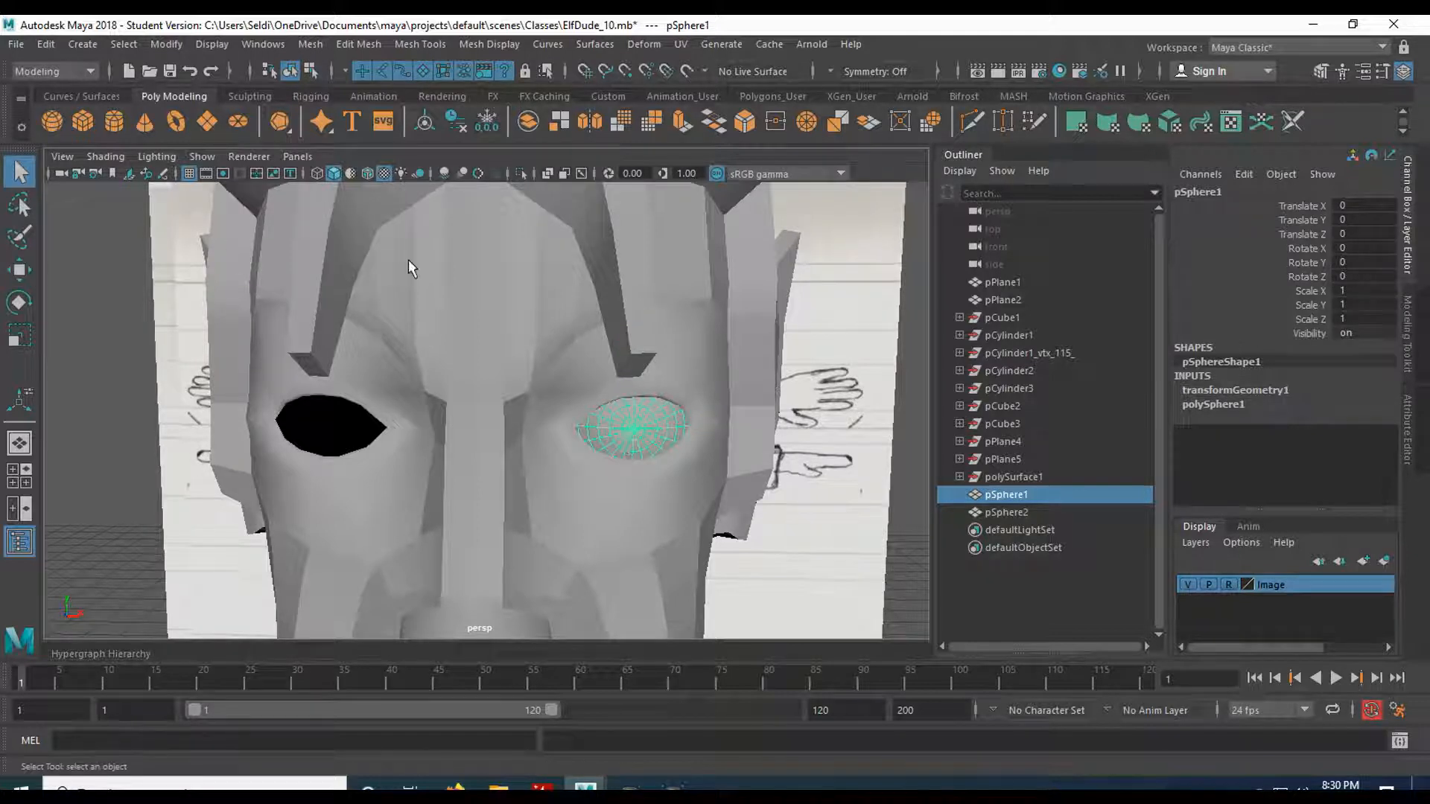
- Create a locator and raise it from the origin to head height, about 129.1 in Translate Y
left_click(301, 96)
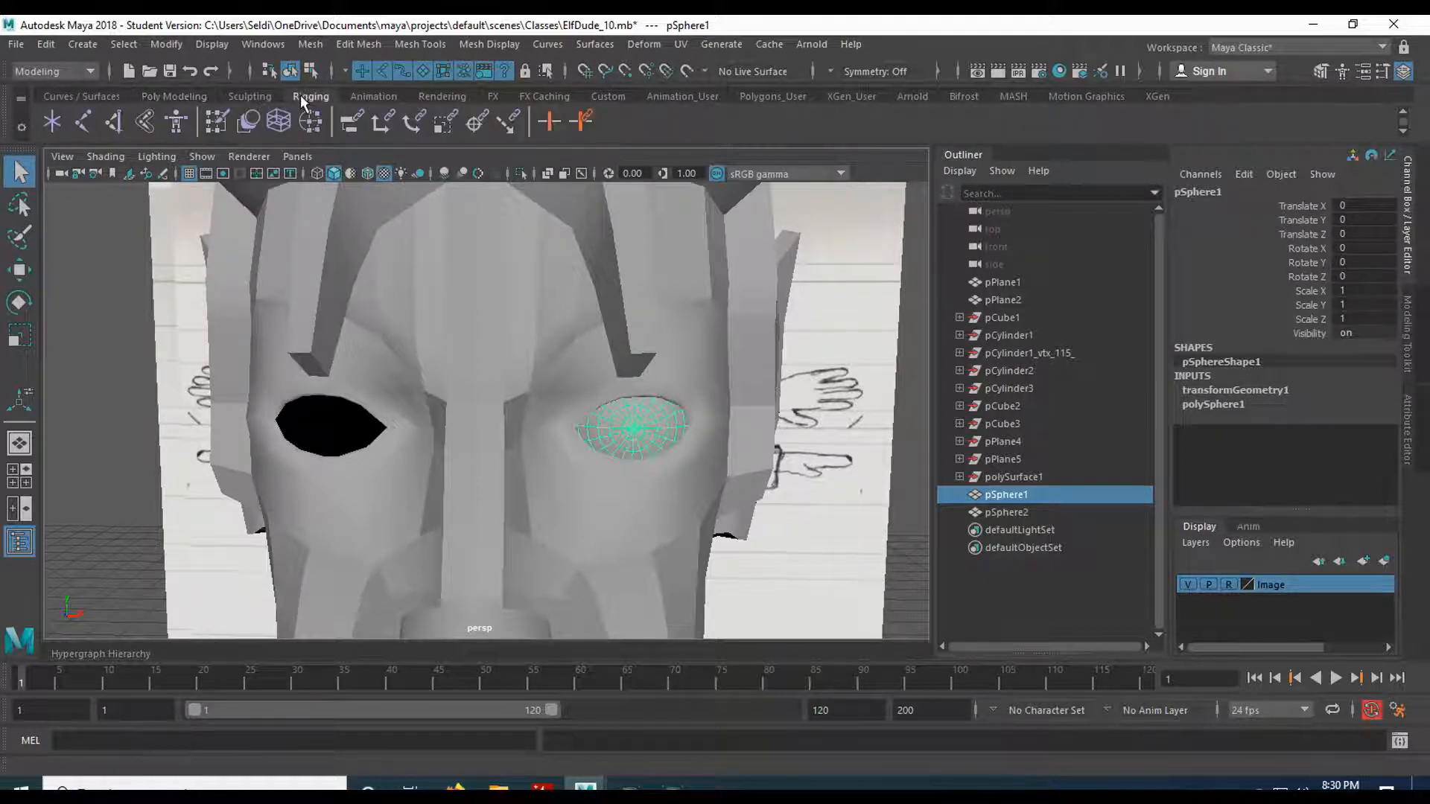
left_click(52, 128)
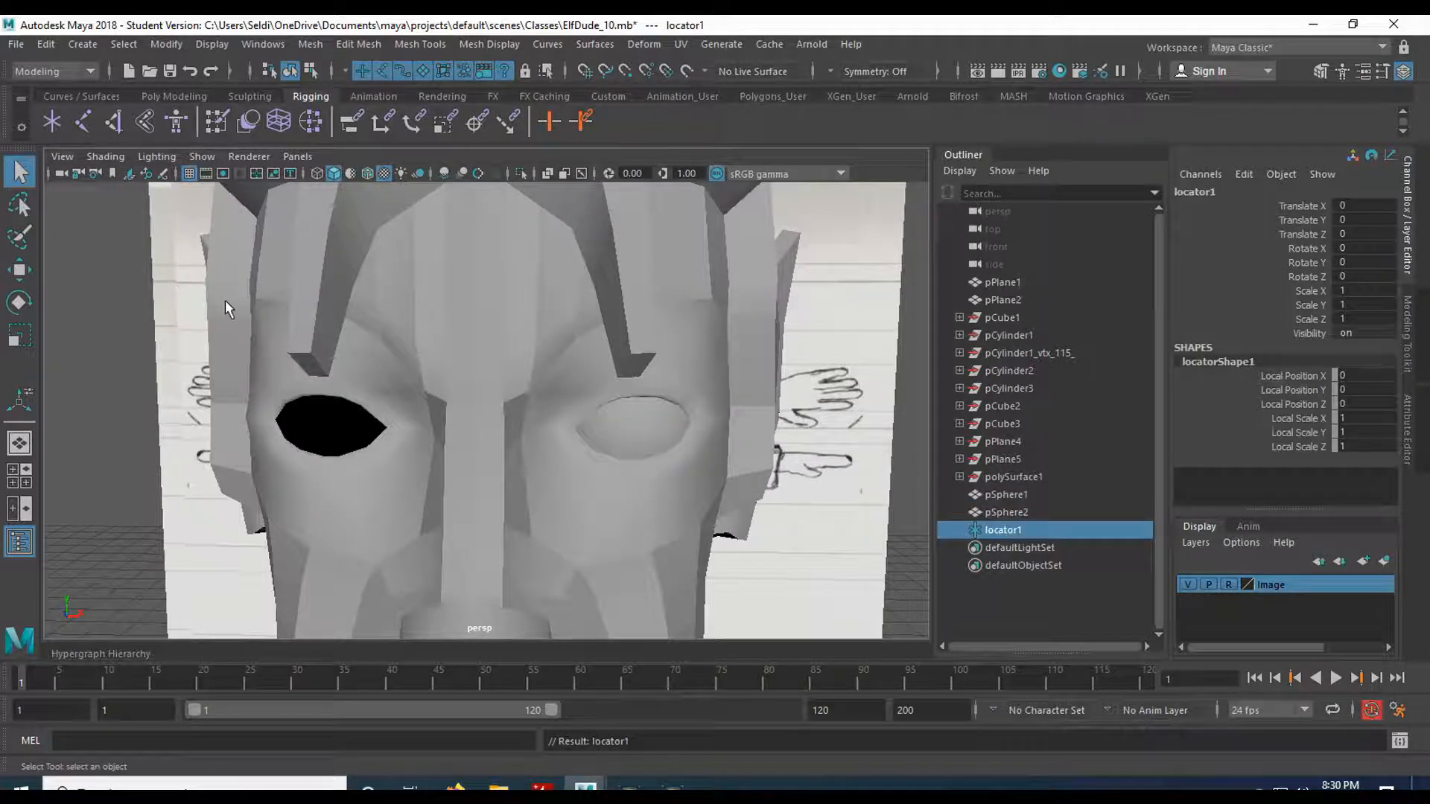
key("a")
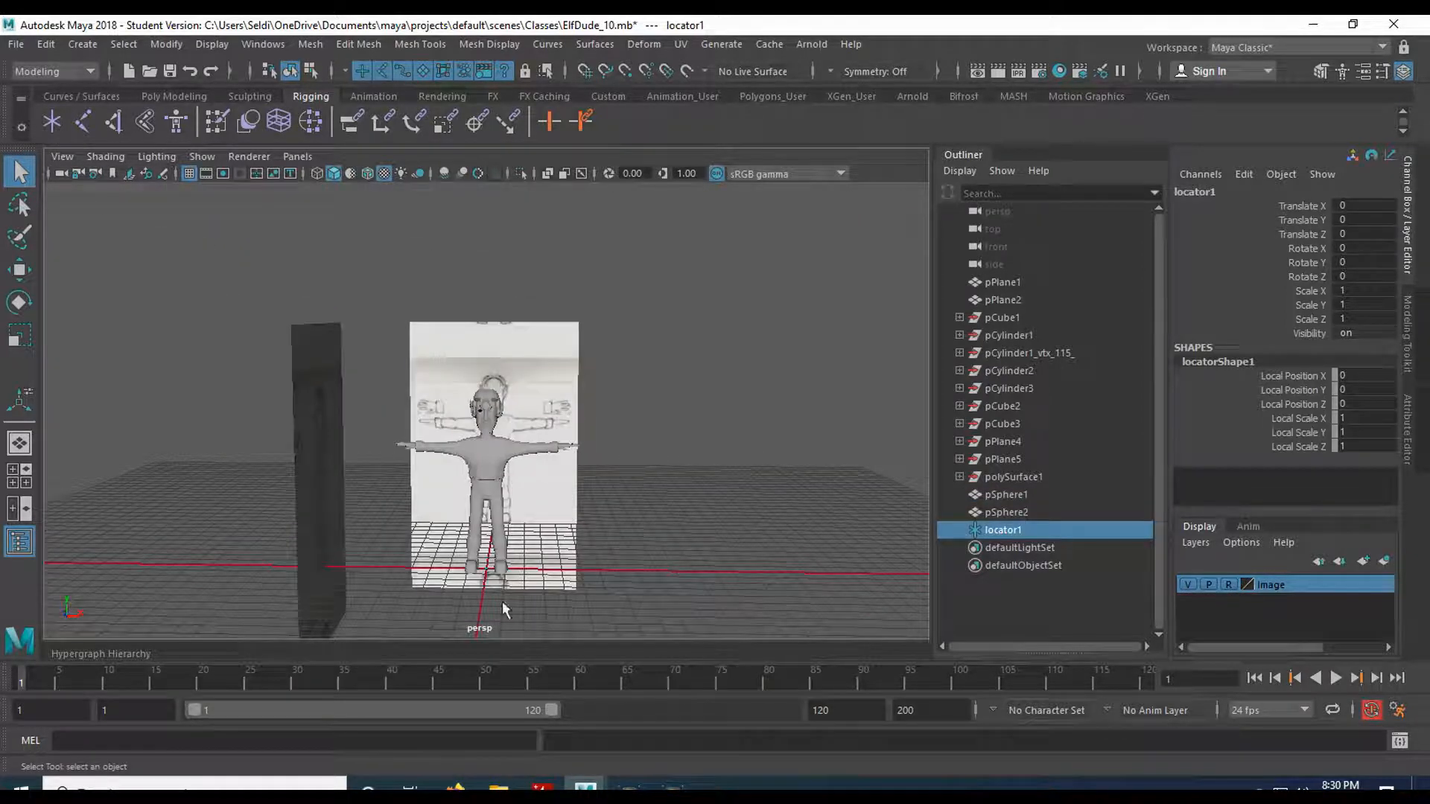
key("w")
left_click_drag(485, 493, 497, 337)
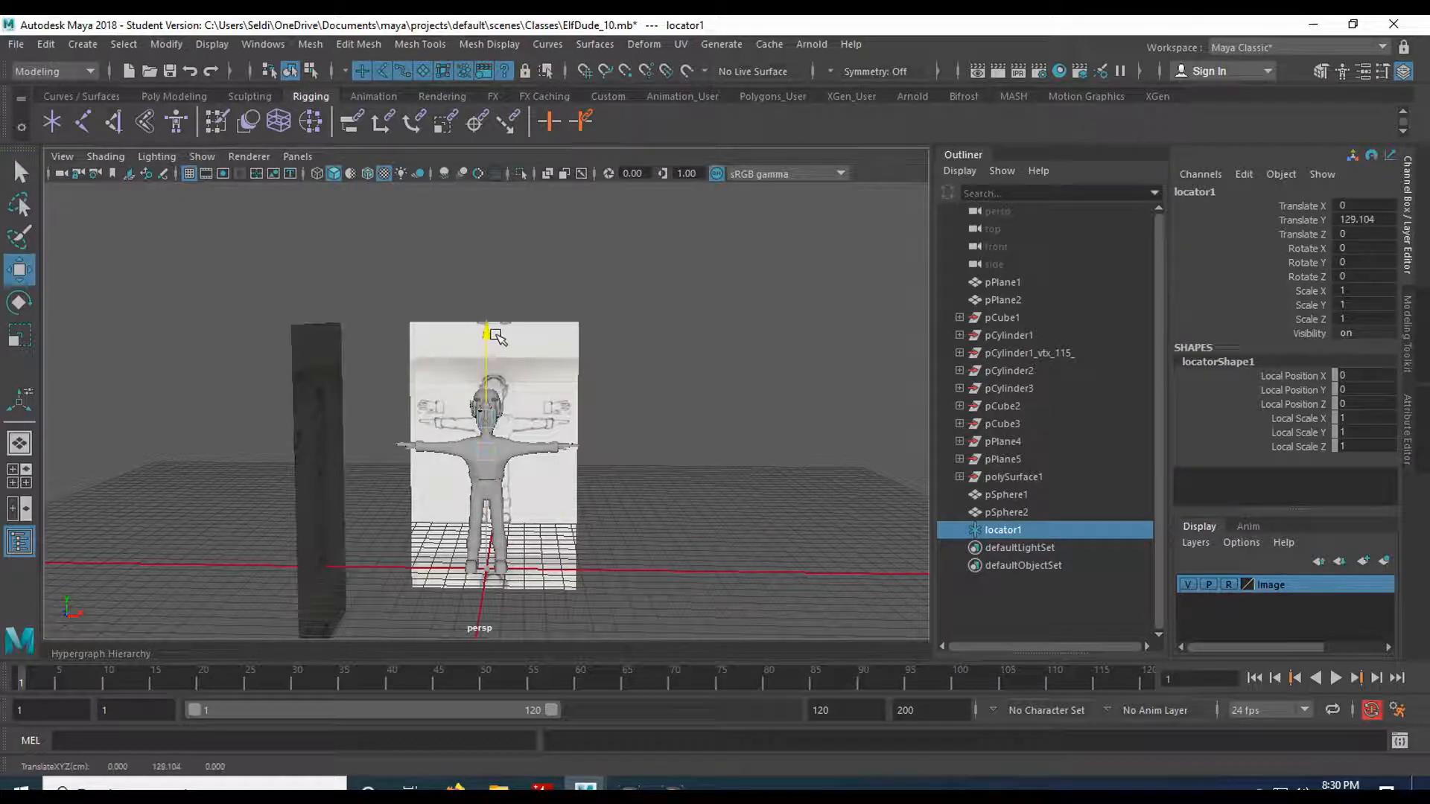
- In the front view, raise the locator to eye level at about 136.1 in Translate Y and show the model in wireframe
key("f")
key("space")
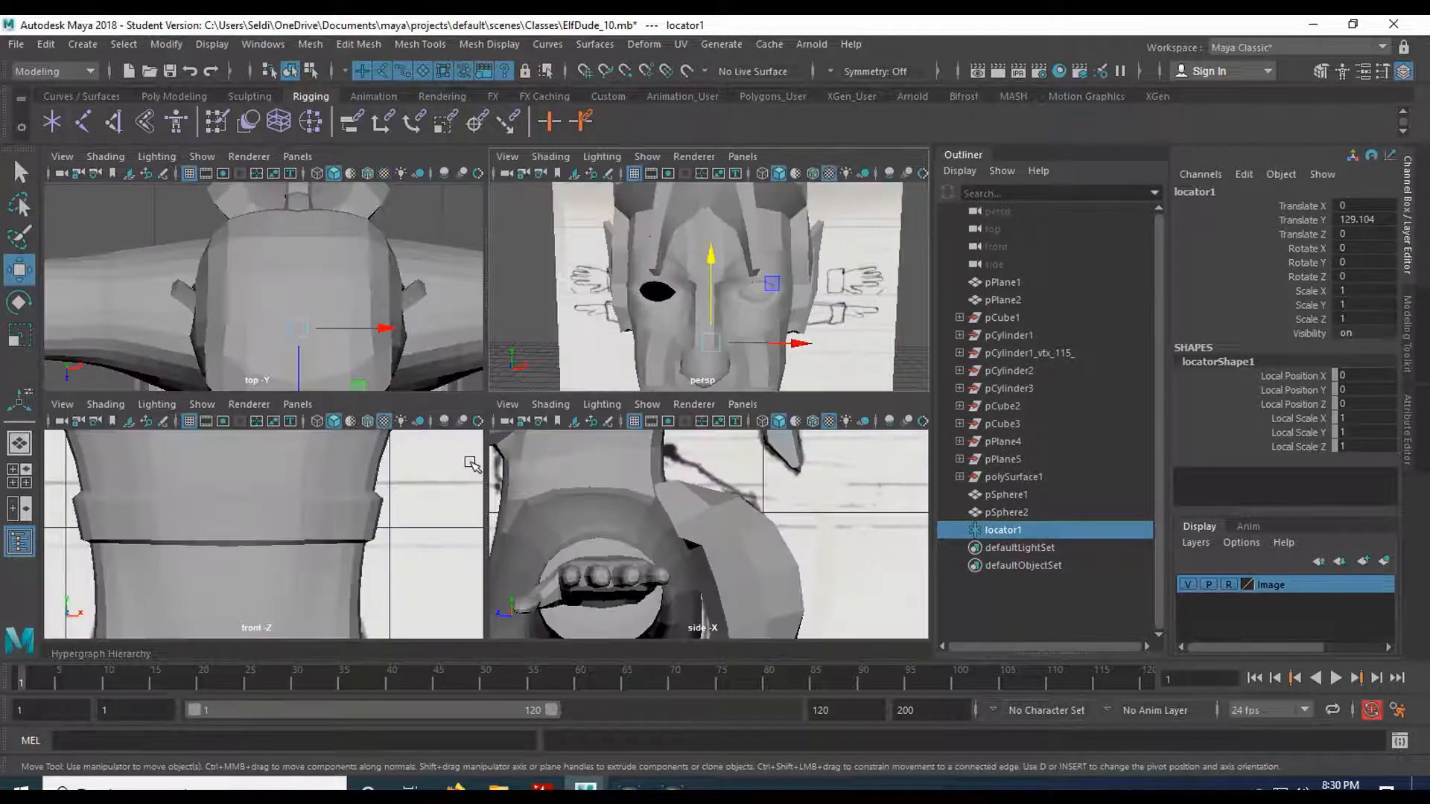
key("space")
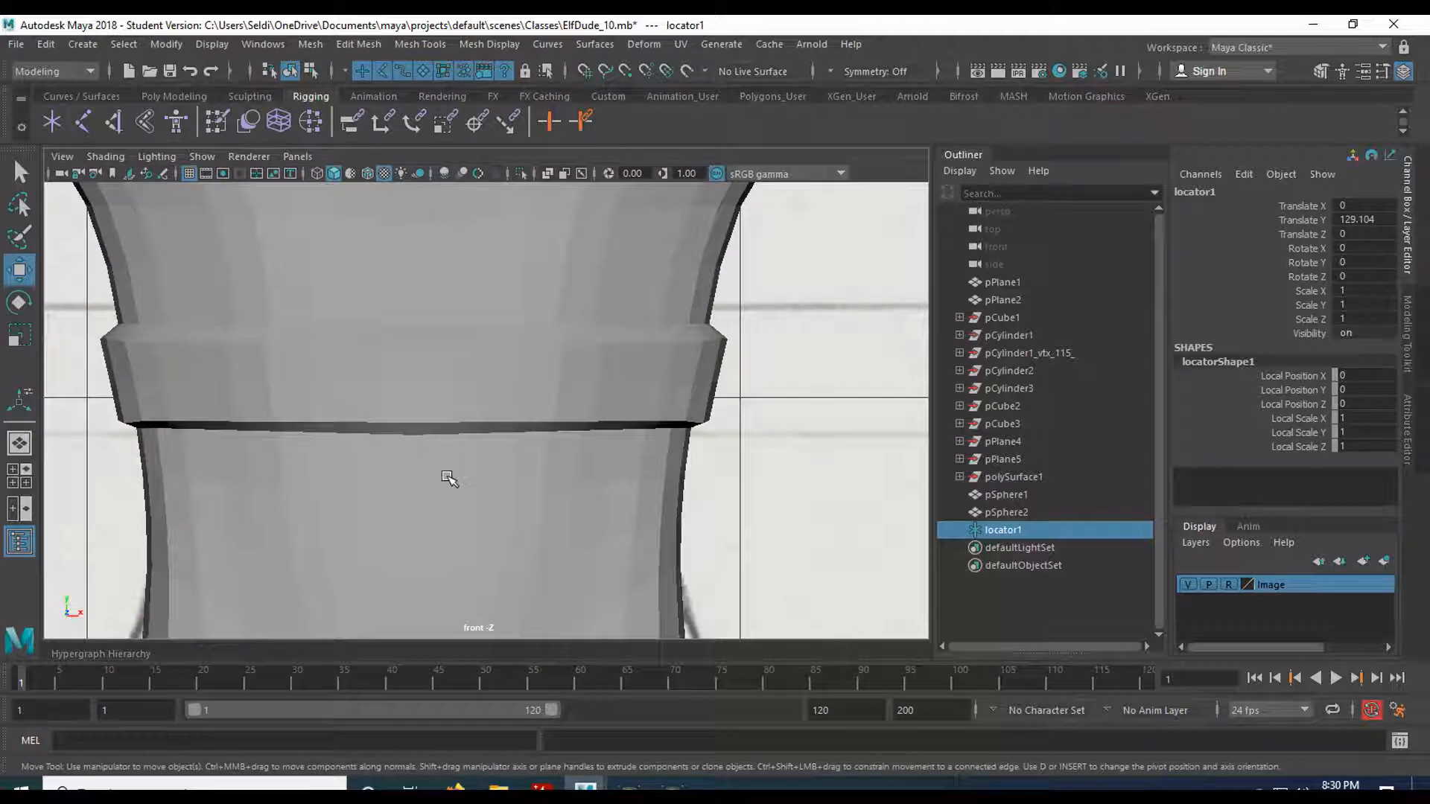
key("f")
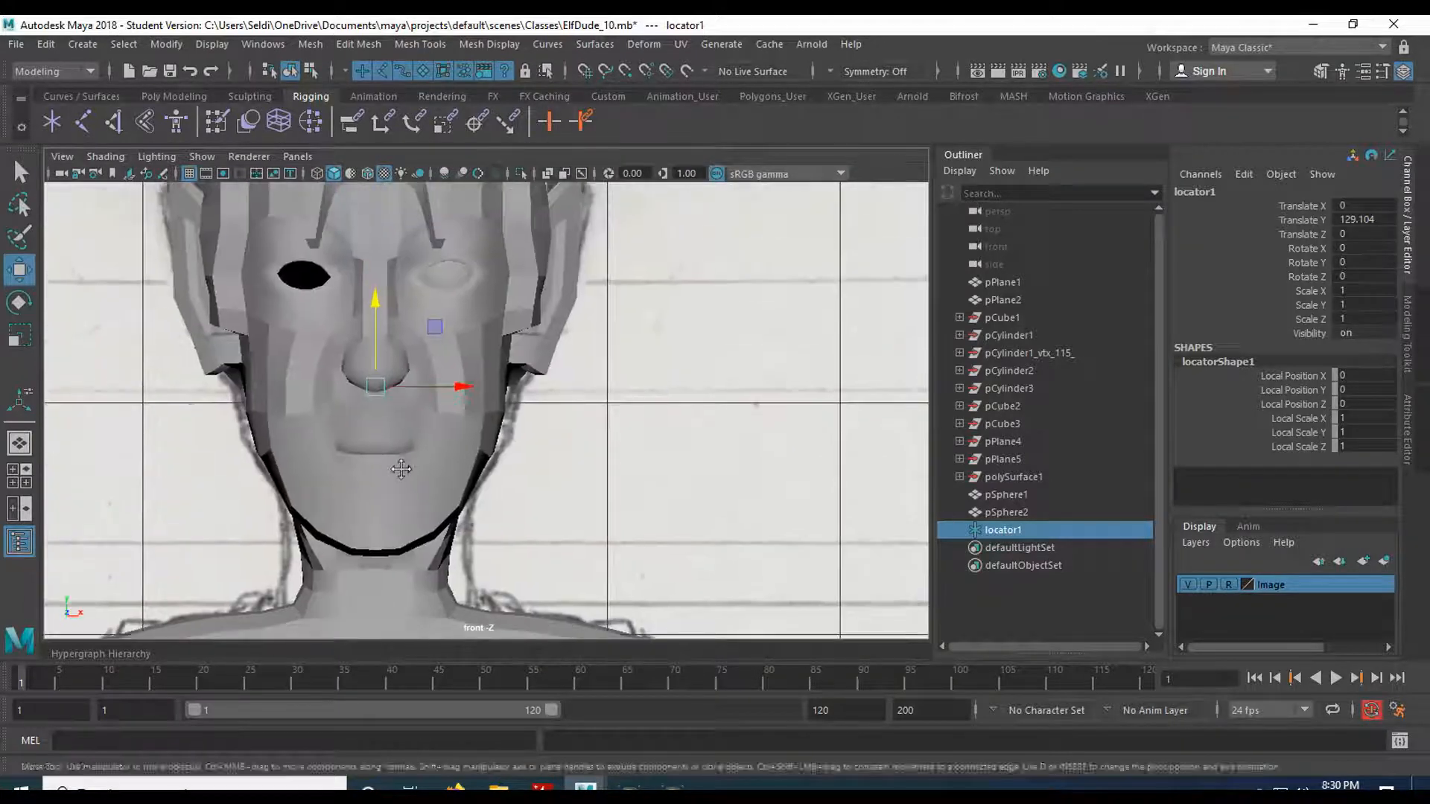
middle_click_drag(404, 467, 404, 550, "alt")
scroll(403, 549, "up", 3)
left_click_drag(323, 434, 325, 292)
key("4")
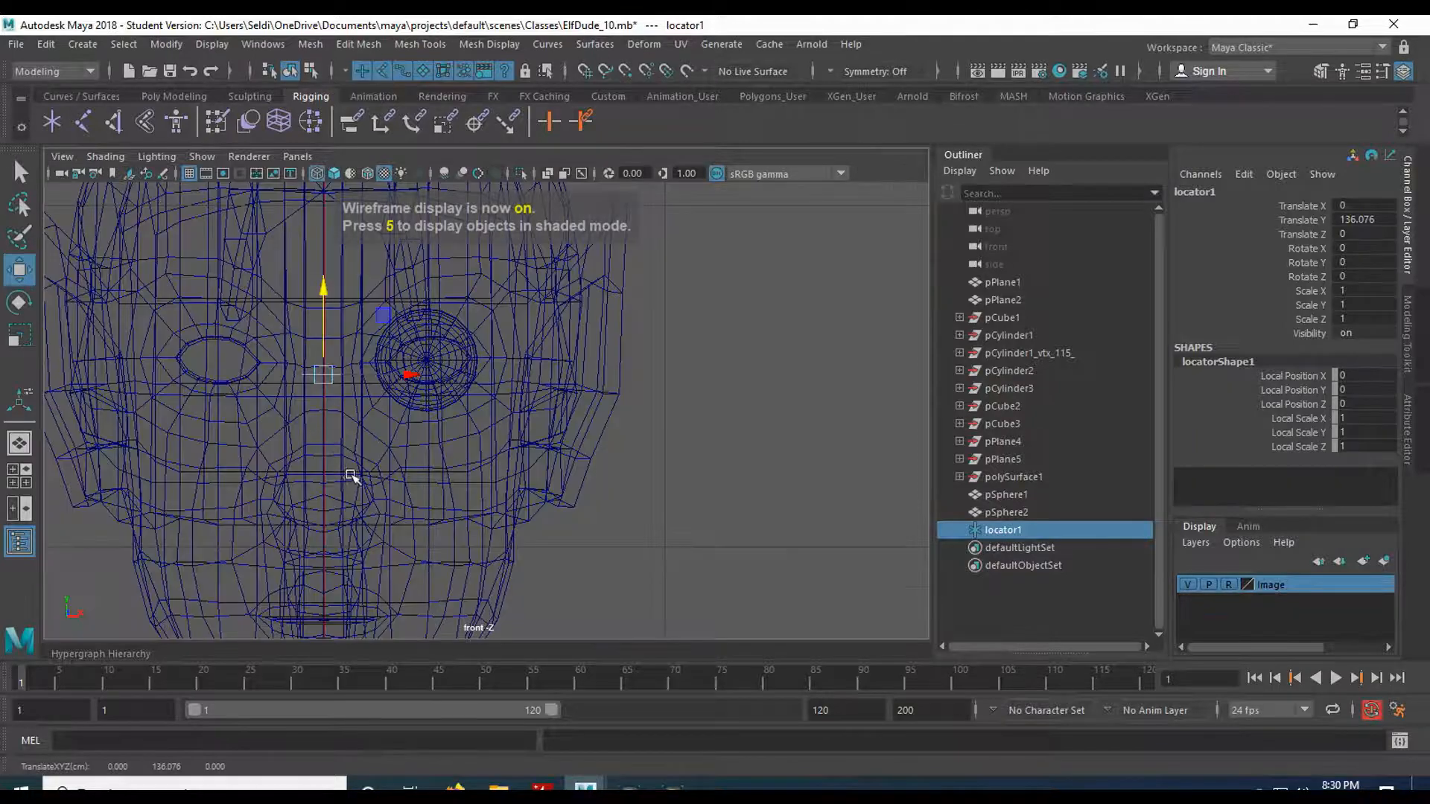
- Snap the locator to the eyeball's central pole vertex at 4.823, 136.767, 11.006 and check its alignment up close
scroll(352, 477, "up", 6)
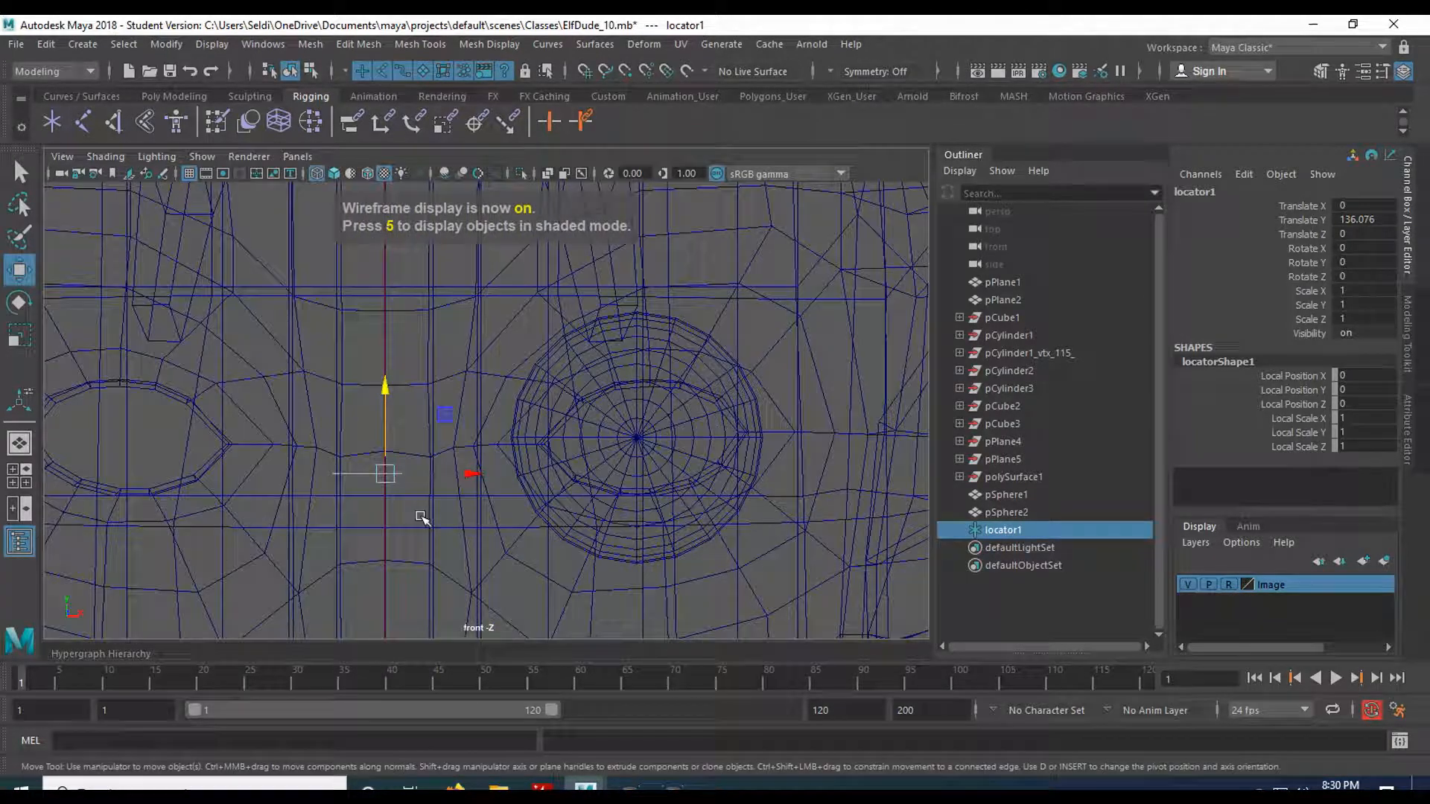
key("v")
left_click_drag(386, 474, 632, 438)
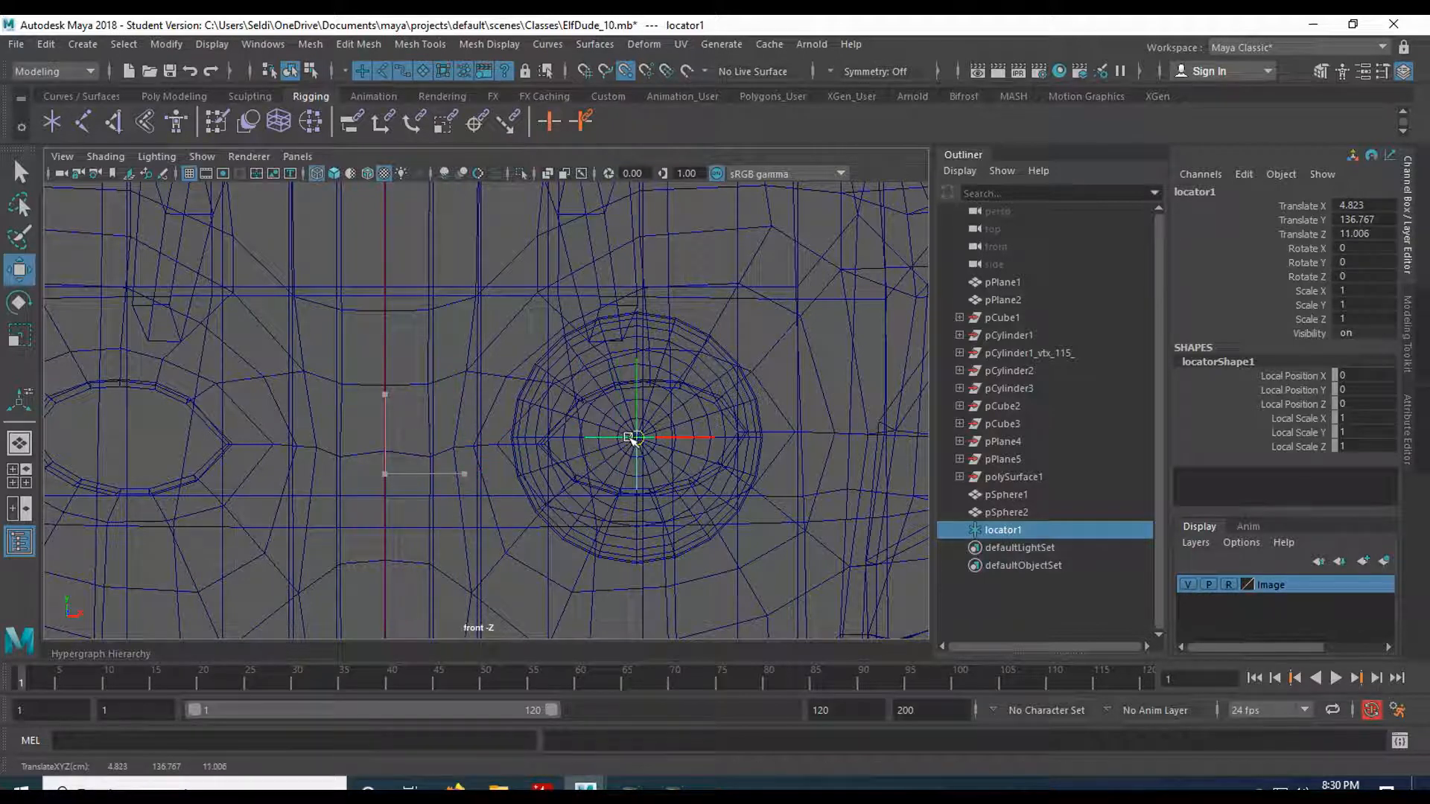
scroll(628, 507, "up", 5)
middle_click_drag(762, 495, 277, 411, "alt")
scroll(329, 444, "up", 3)
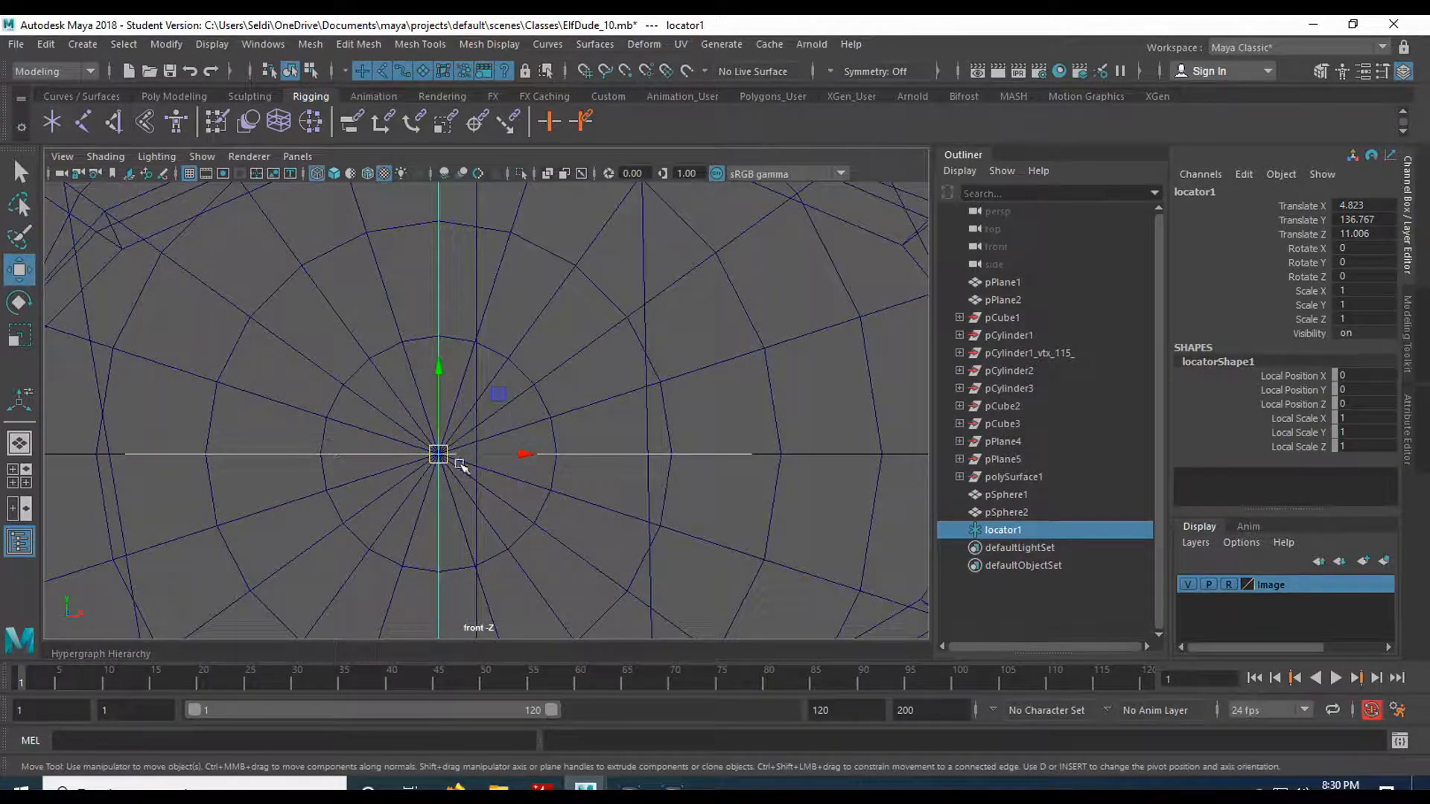
scroll(426, 474, "down", 6)
scroll(427, 477, "up", 3)
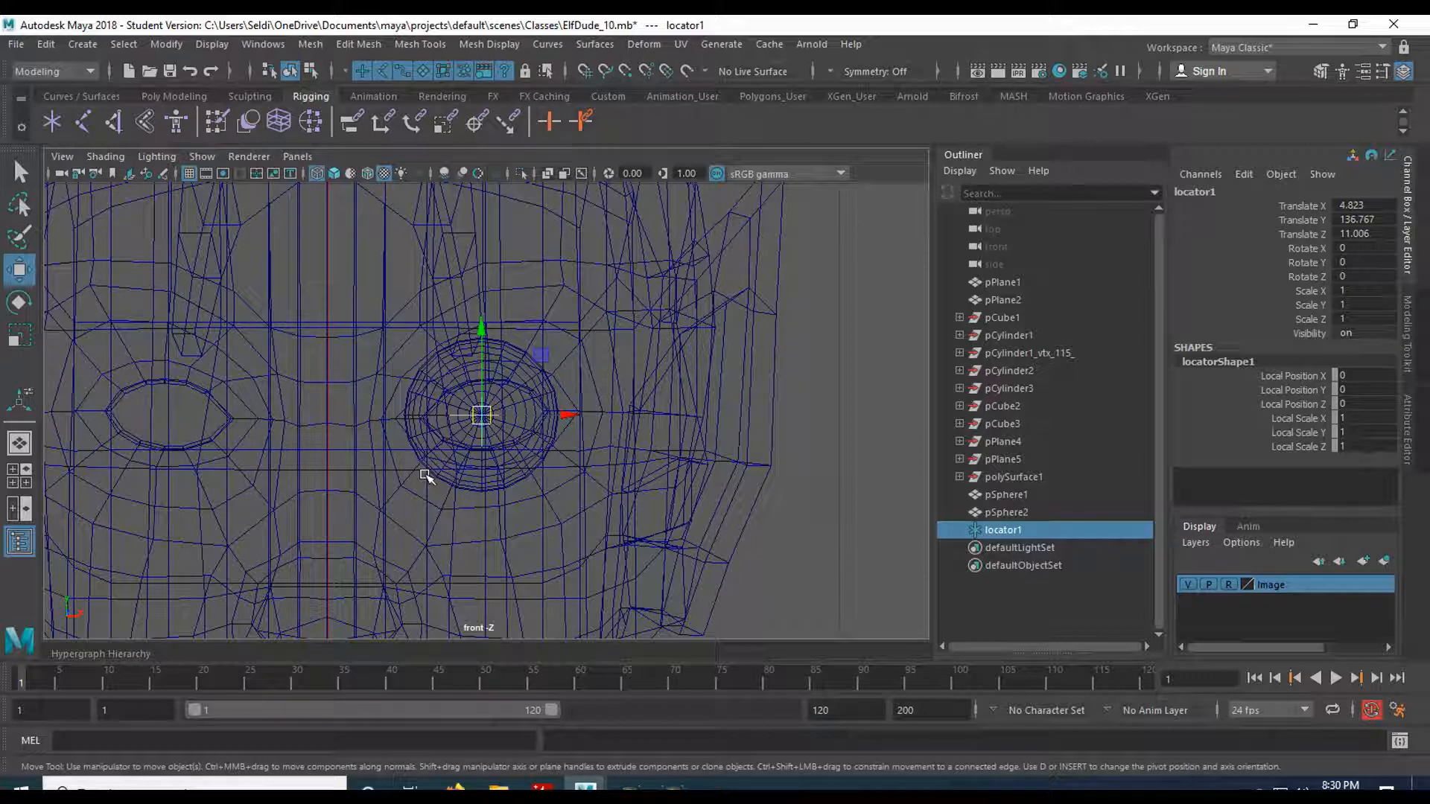
middle_click_drag(362, 447, 453, 437, "alt")
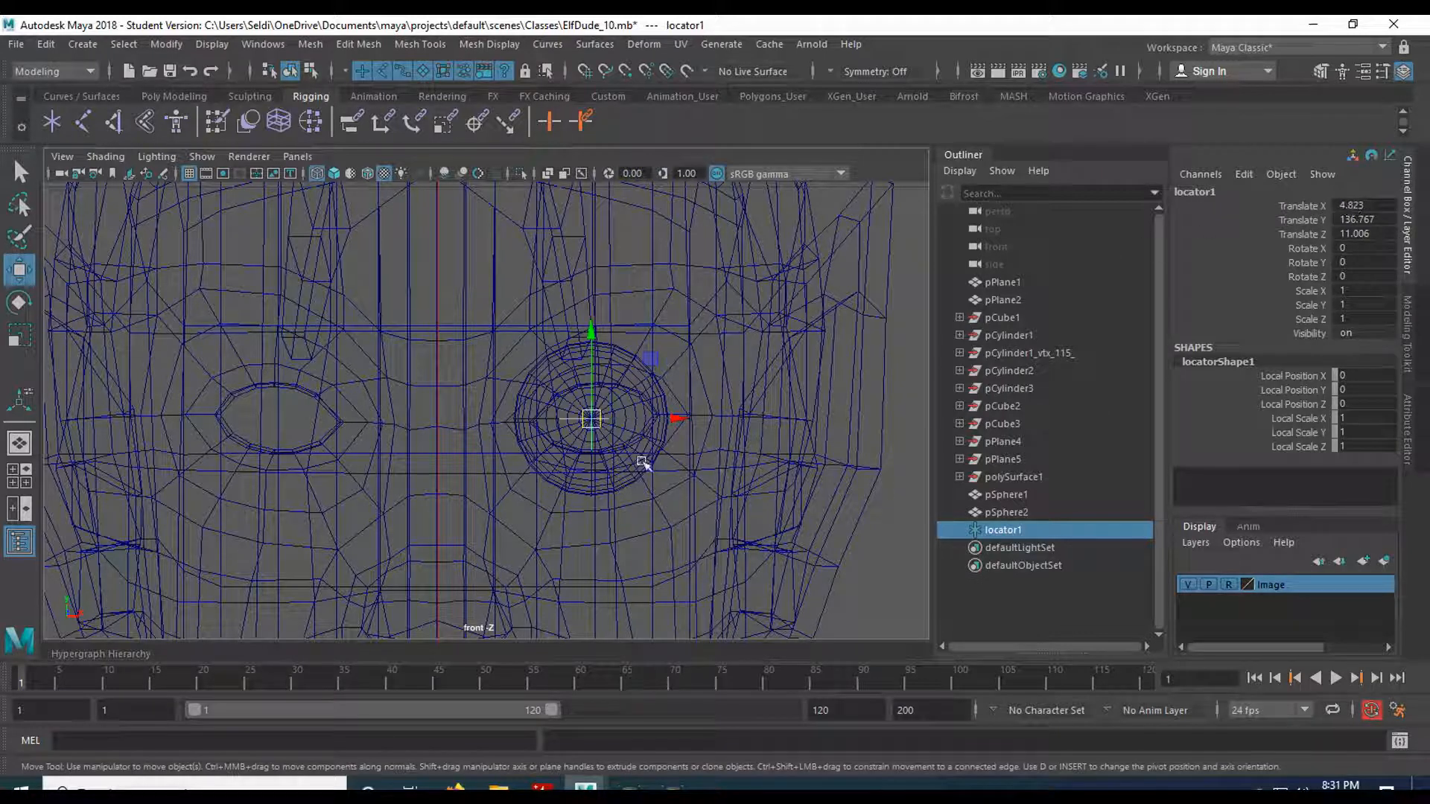
- Duplicate the eyeball, slide the copy along X into the empty opposite eye socket, and reselect the locator
left_click(568, 435)
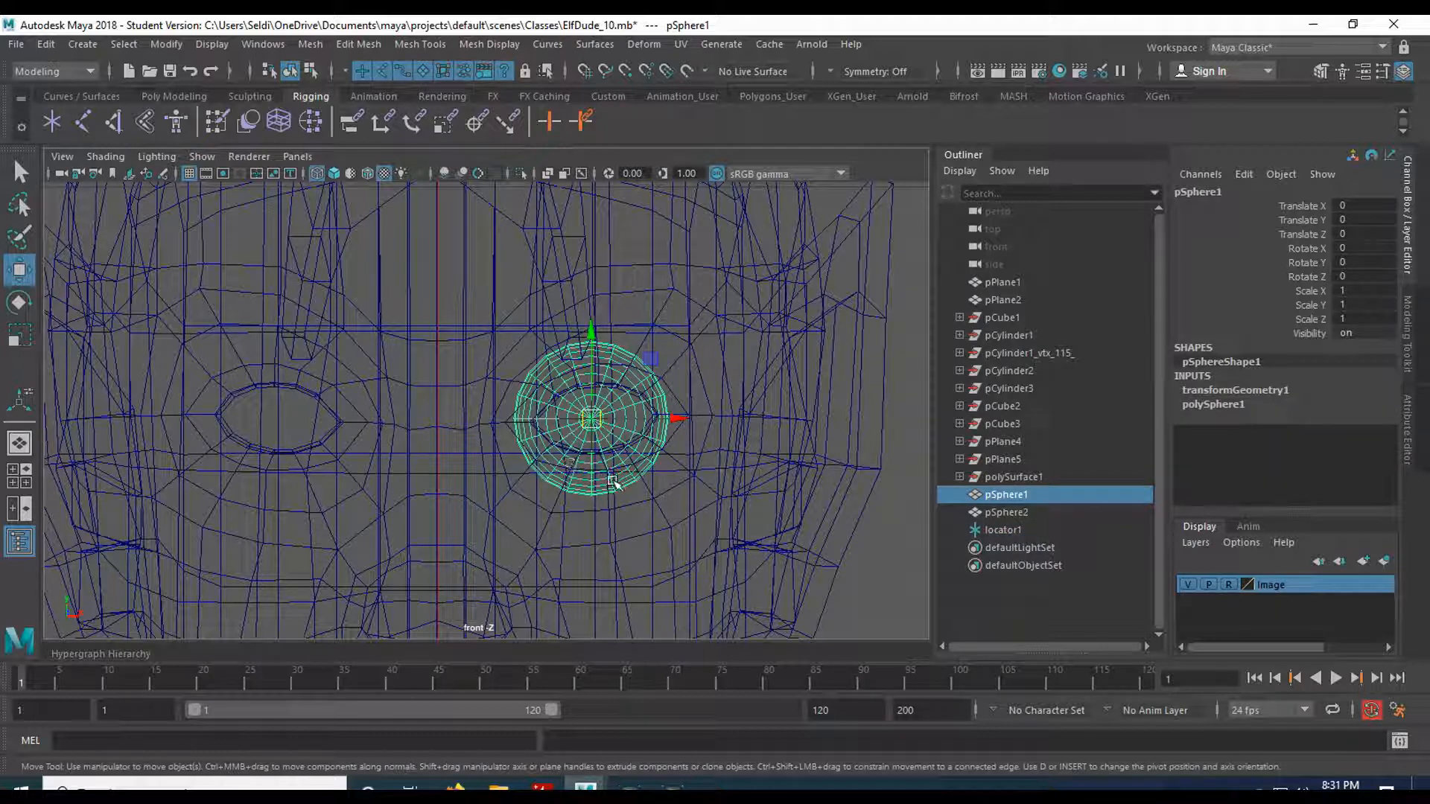
key("ctrl+d")
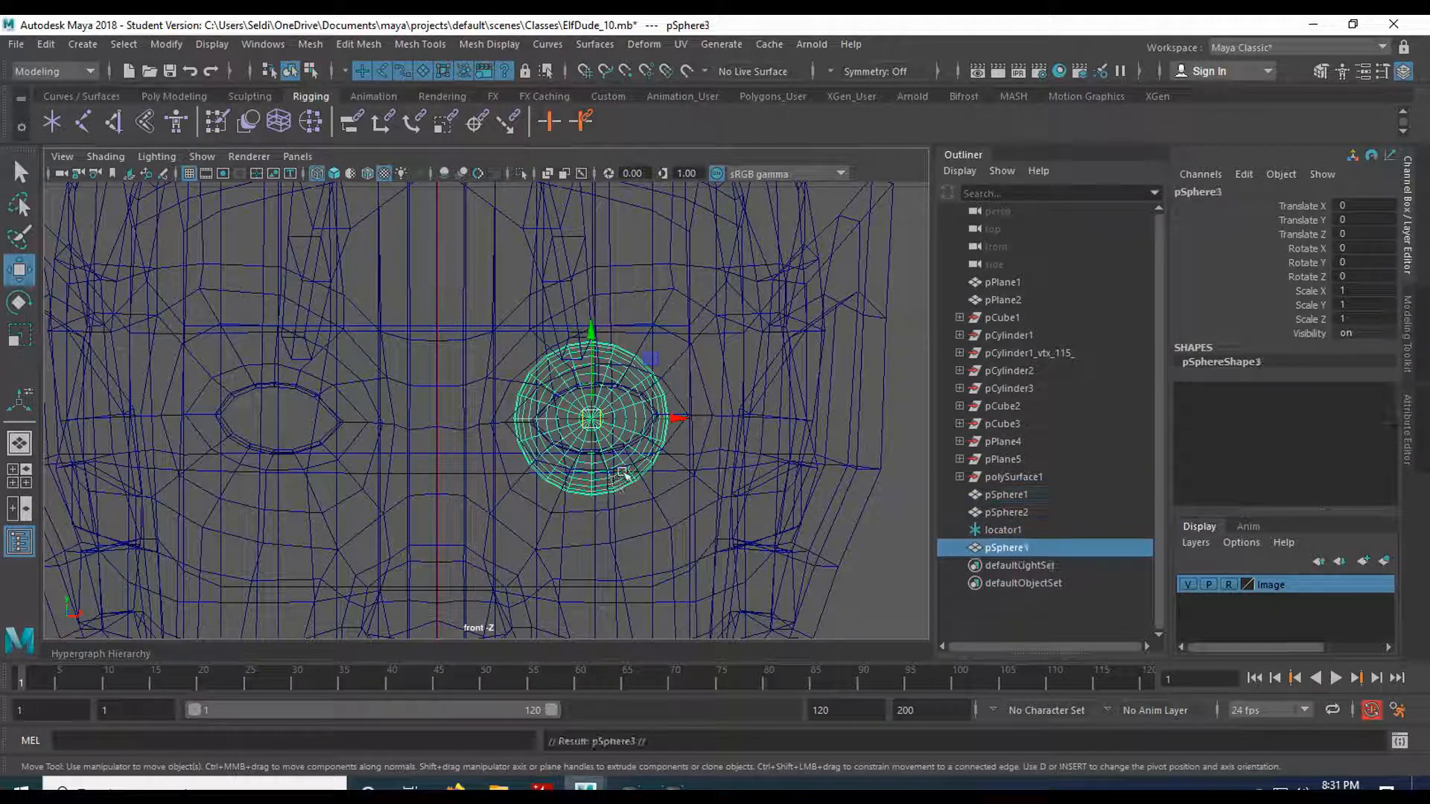
left_click_drag(675, 418, 408, 418)
middle_click_drag(613, 425, 403, 421)
left_click(564, 421)
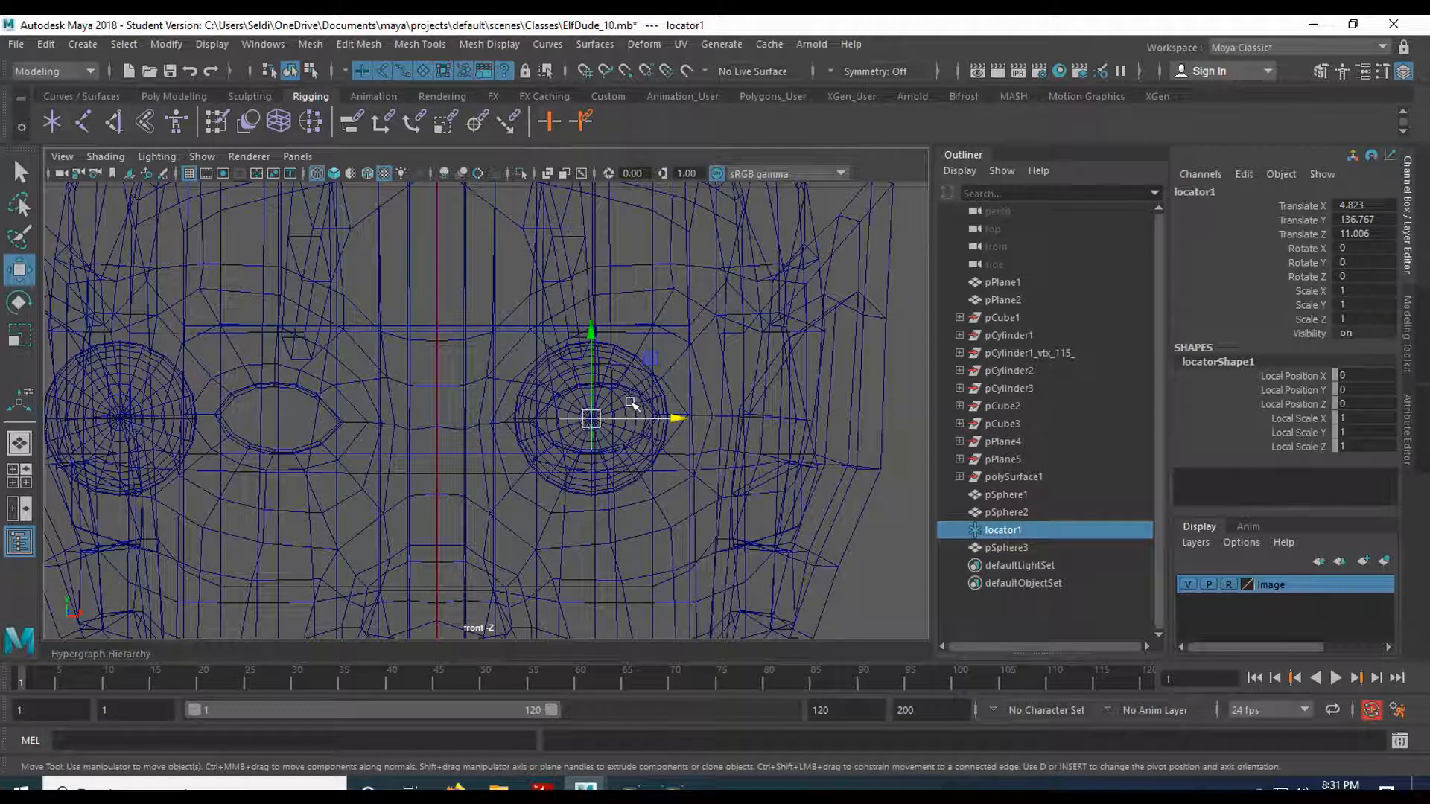
left_click(133, 415)
left_click_drag(208, 419, 351, 418)
left_click(584, 420)
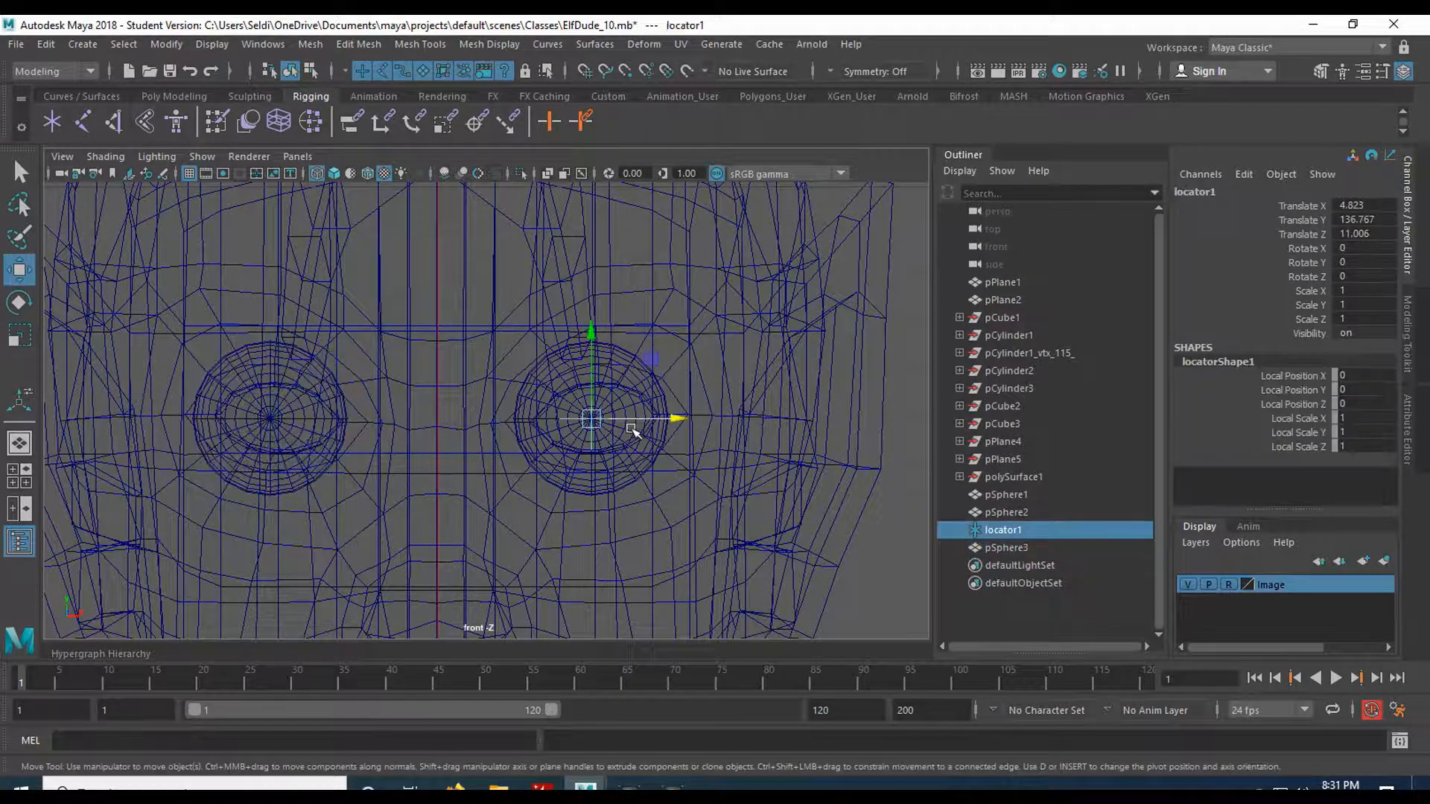
- Try to mirror the duplicated eyeball across the face by entering the locator's X value, first 4.823 and then -4.823, as its Translate X
double_click(1350, 206)
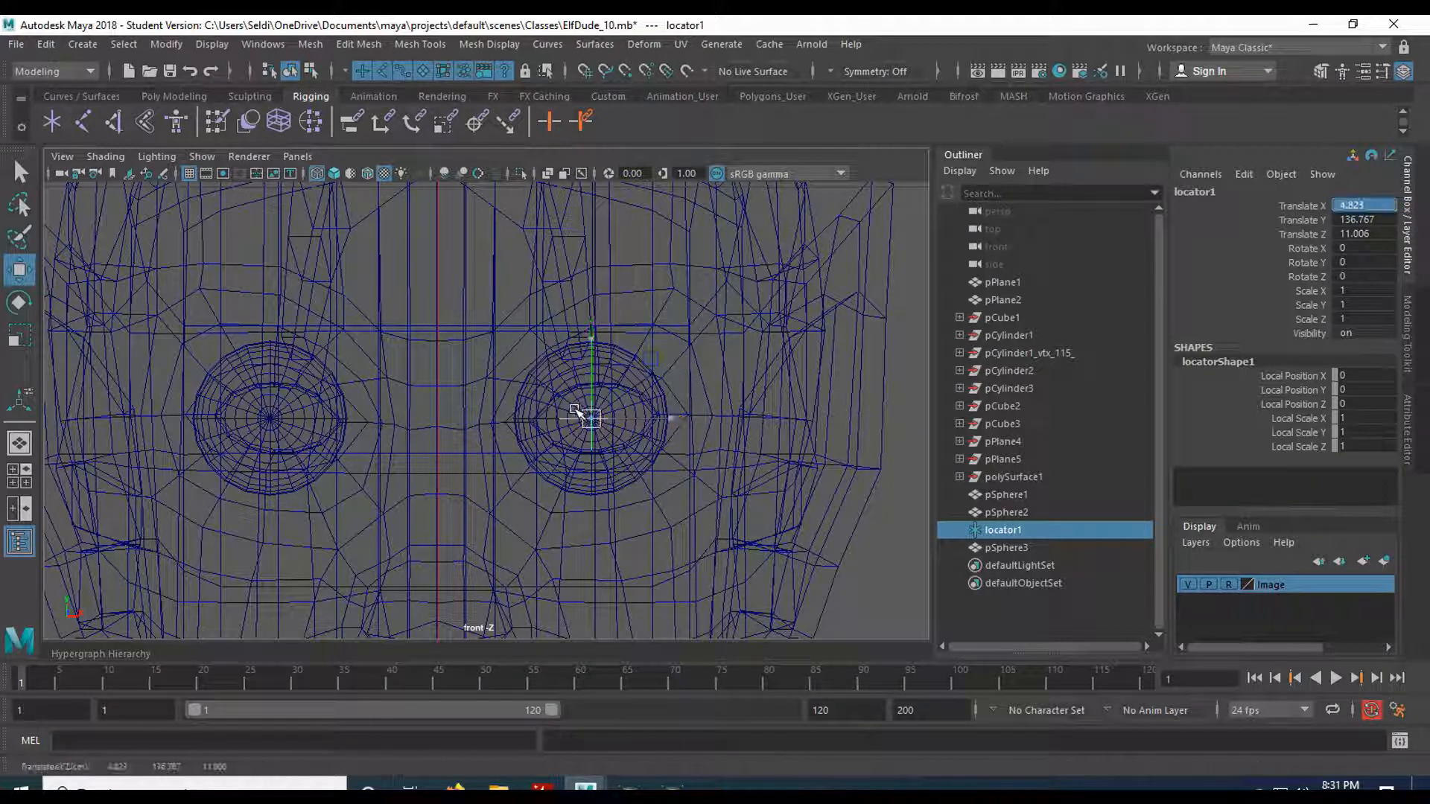
left_click(557, 410)
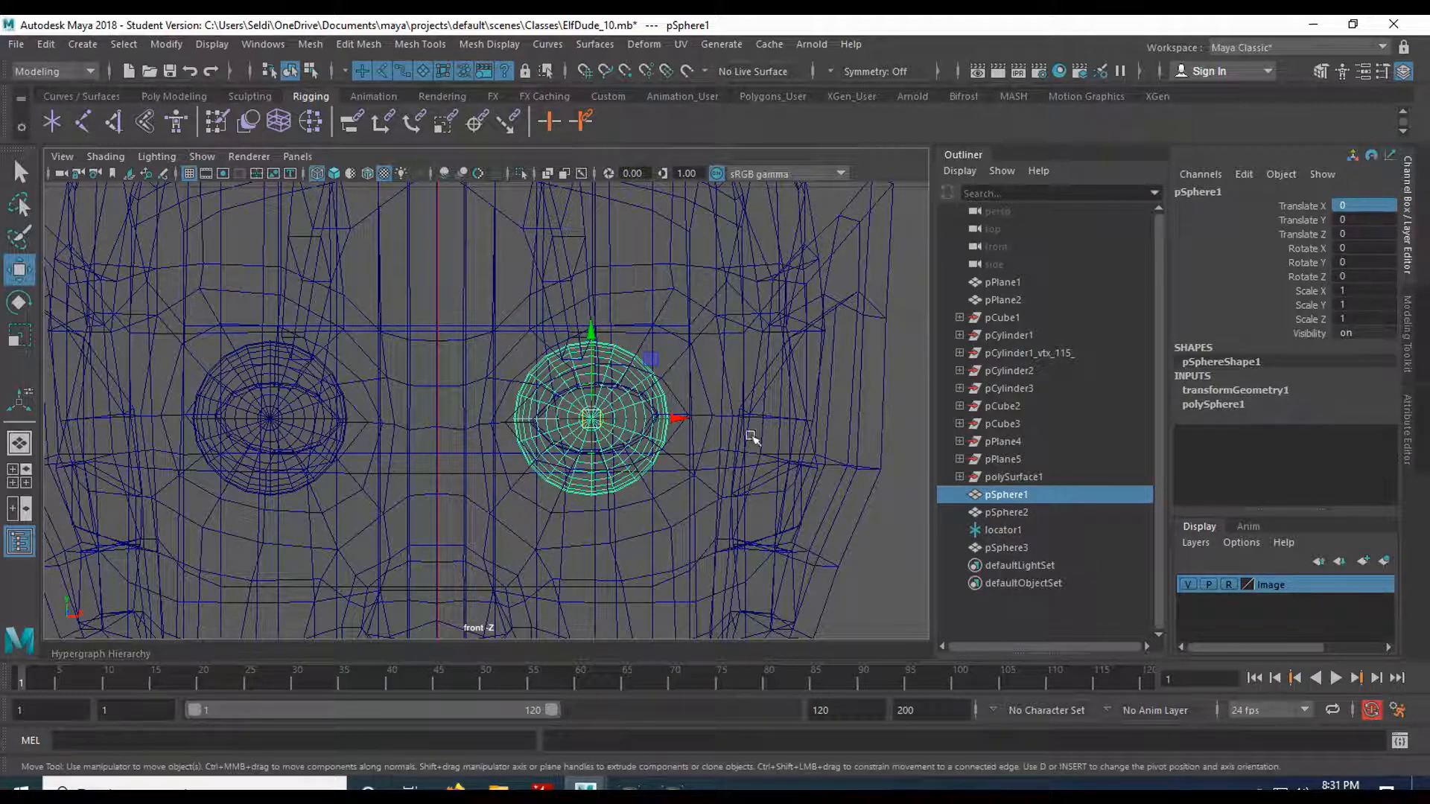
left_click(564, 421)
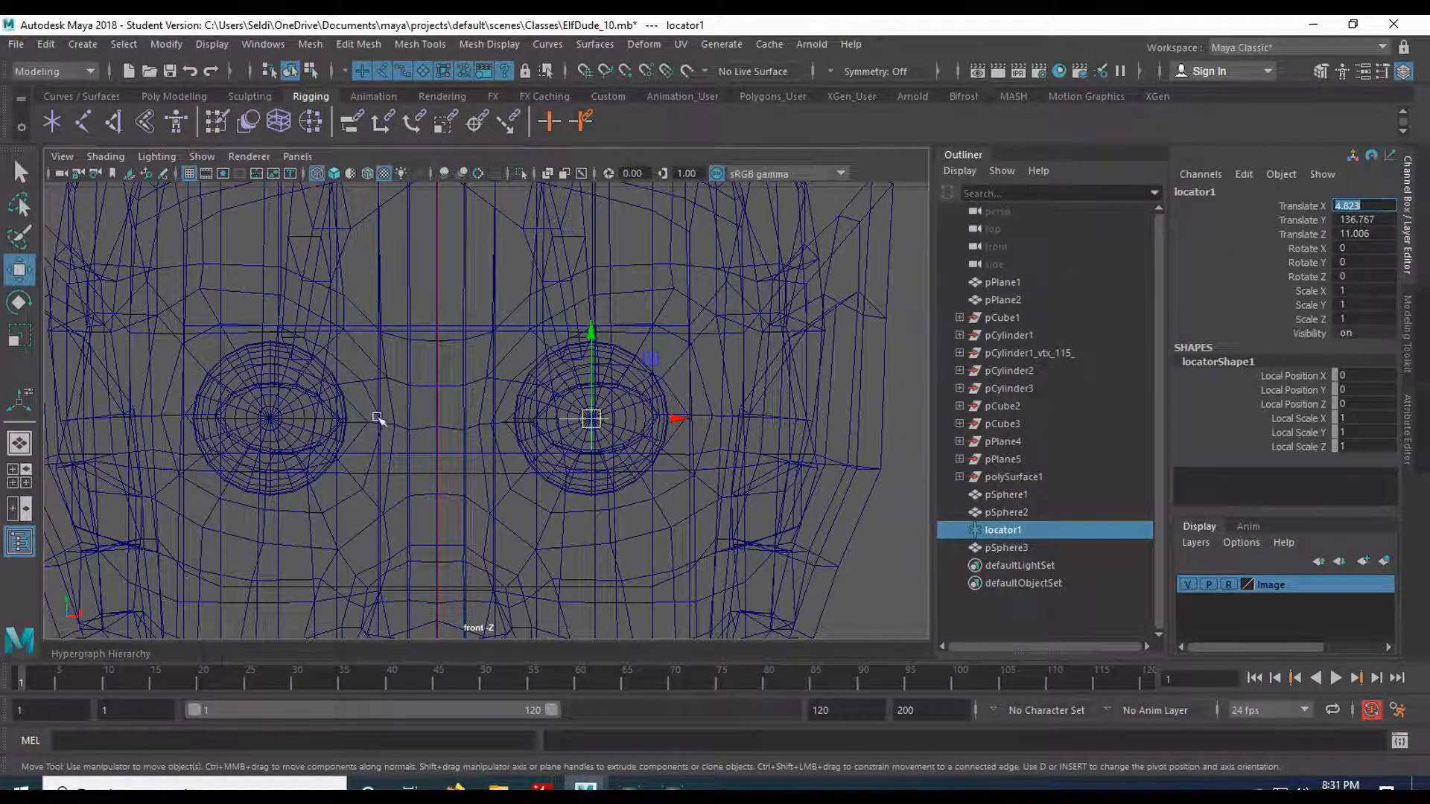
left_click(301, 419)
left_click_drag(356, 420, 487, 419)
double_click(1384, 206)
type("4.823")
key("Return")
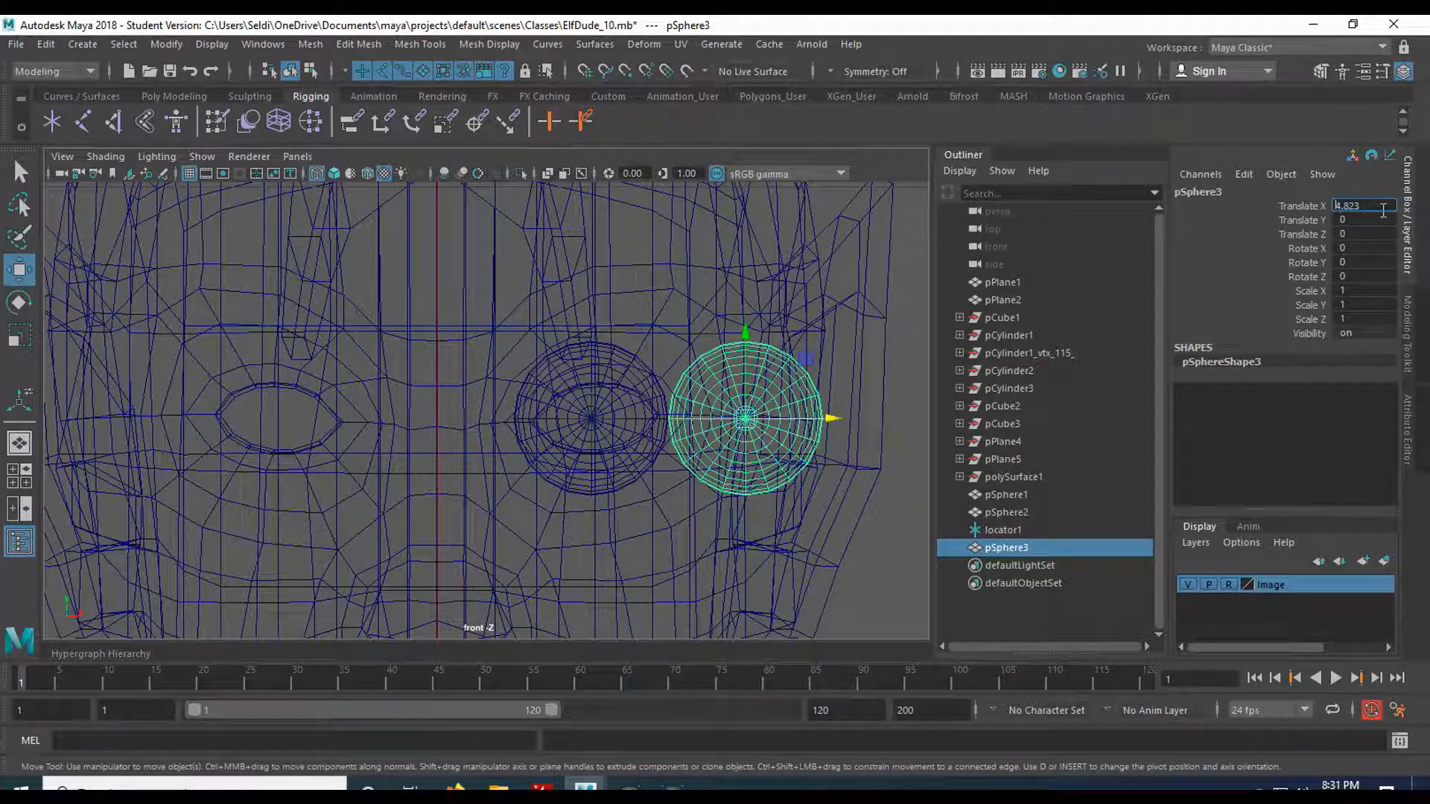
type("-")
key("Return")
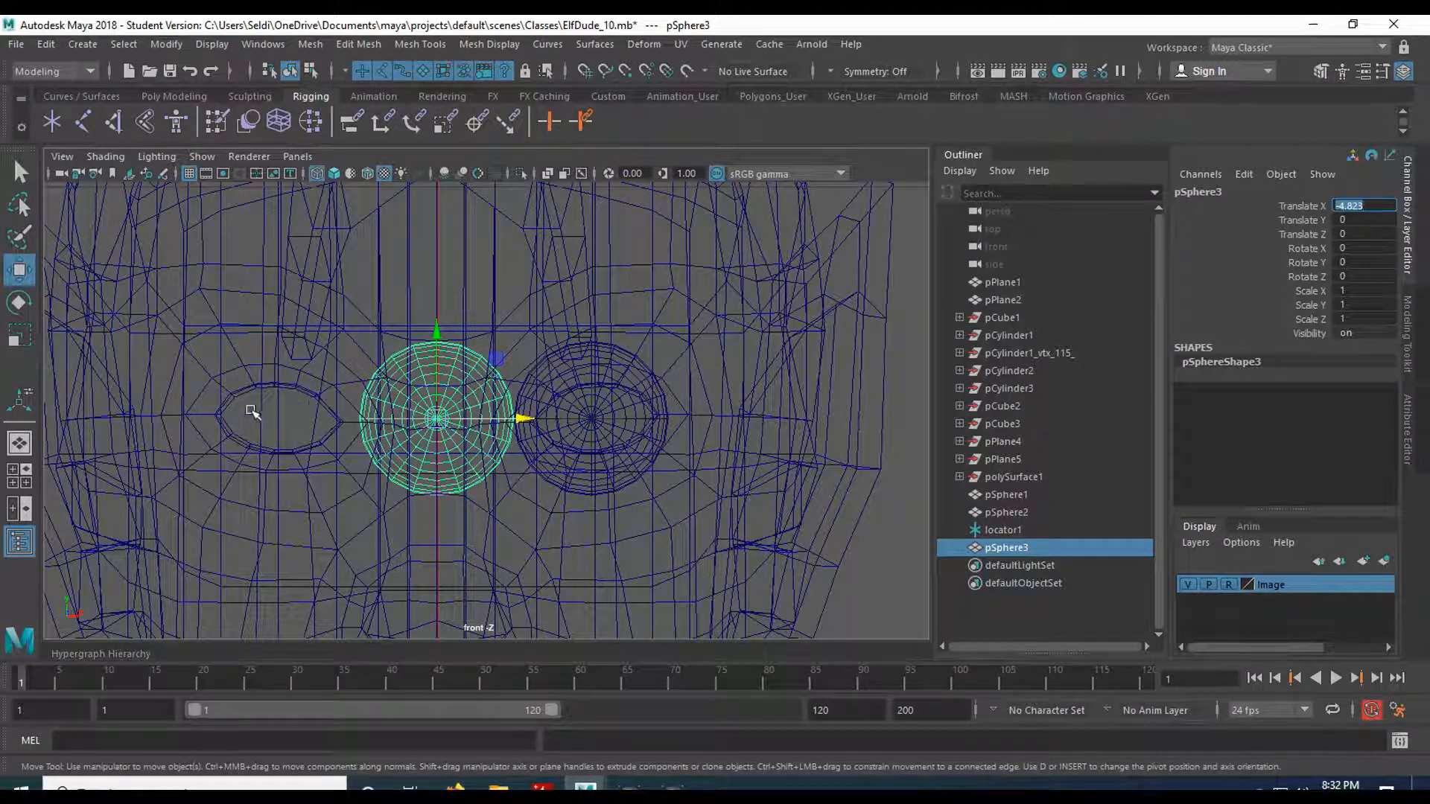
- Duplicate the locator and set the copy's Translate X to -4.823 so it sits in the opposite eye socket
left_click(578, 420)
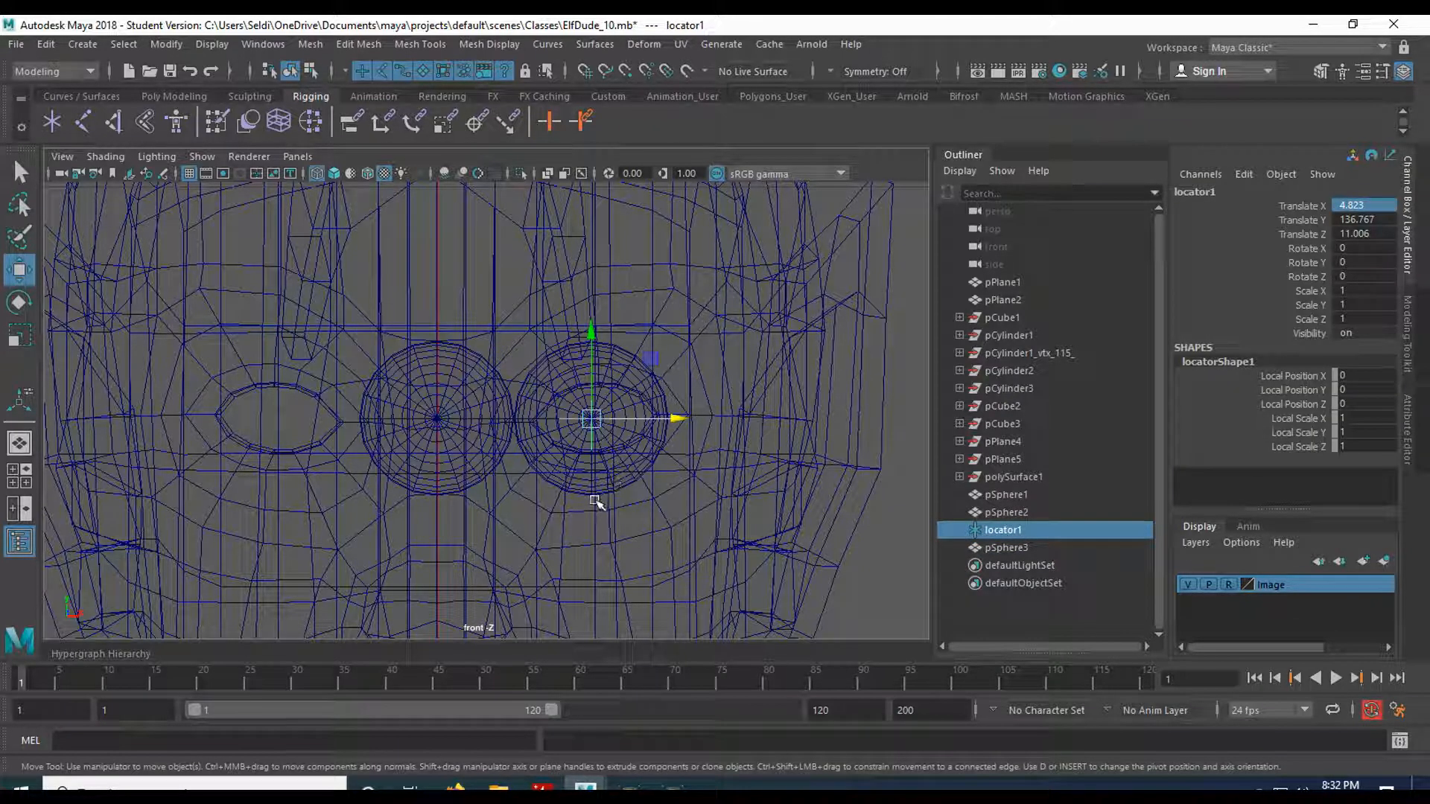
key("ctrl+d")
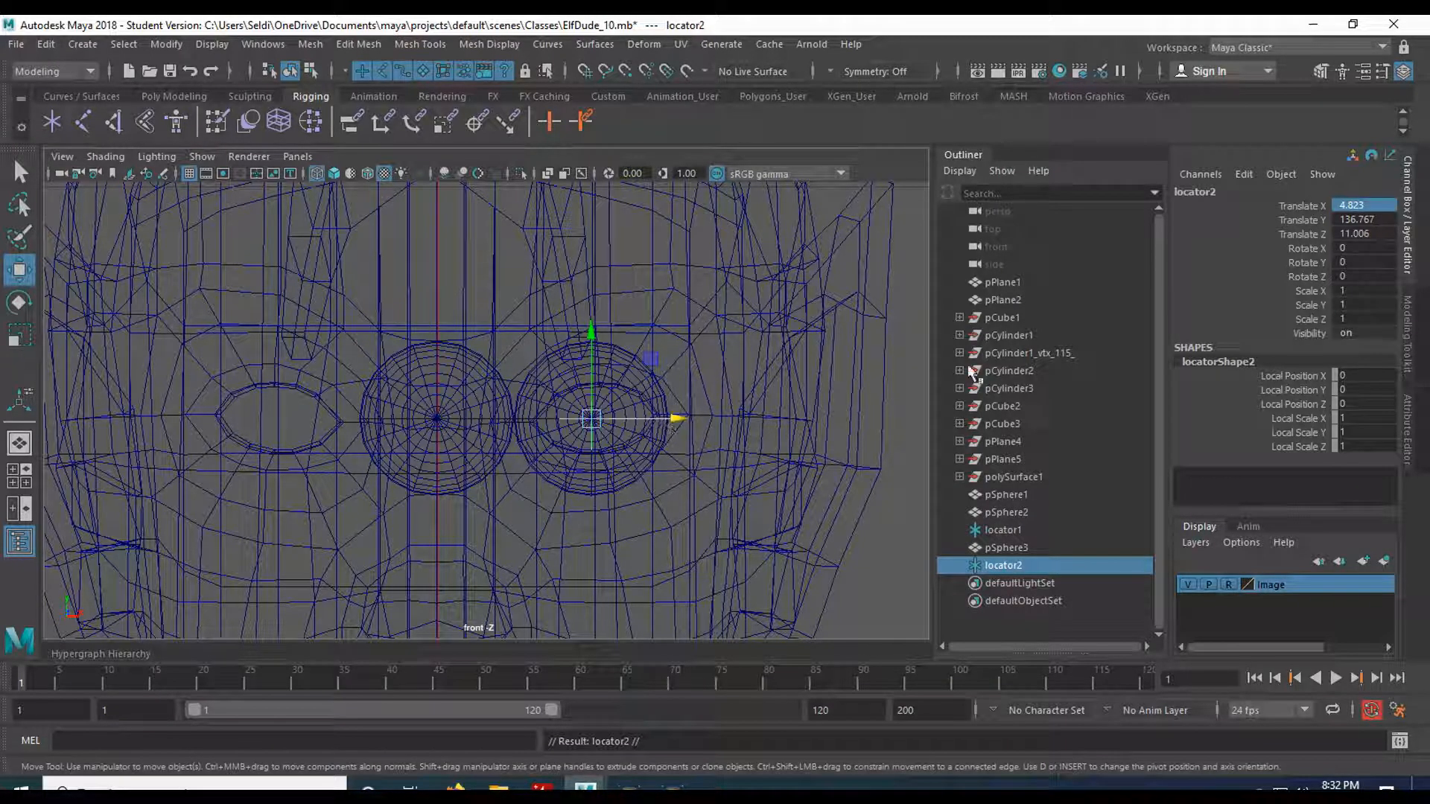
double_click(1372, 205)
type("-")
key("Return")
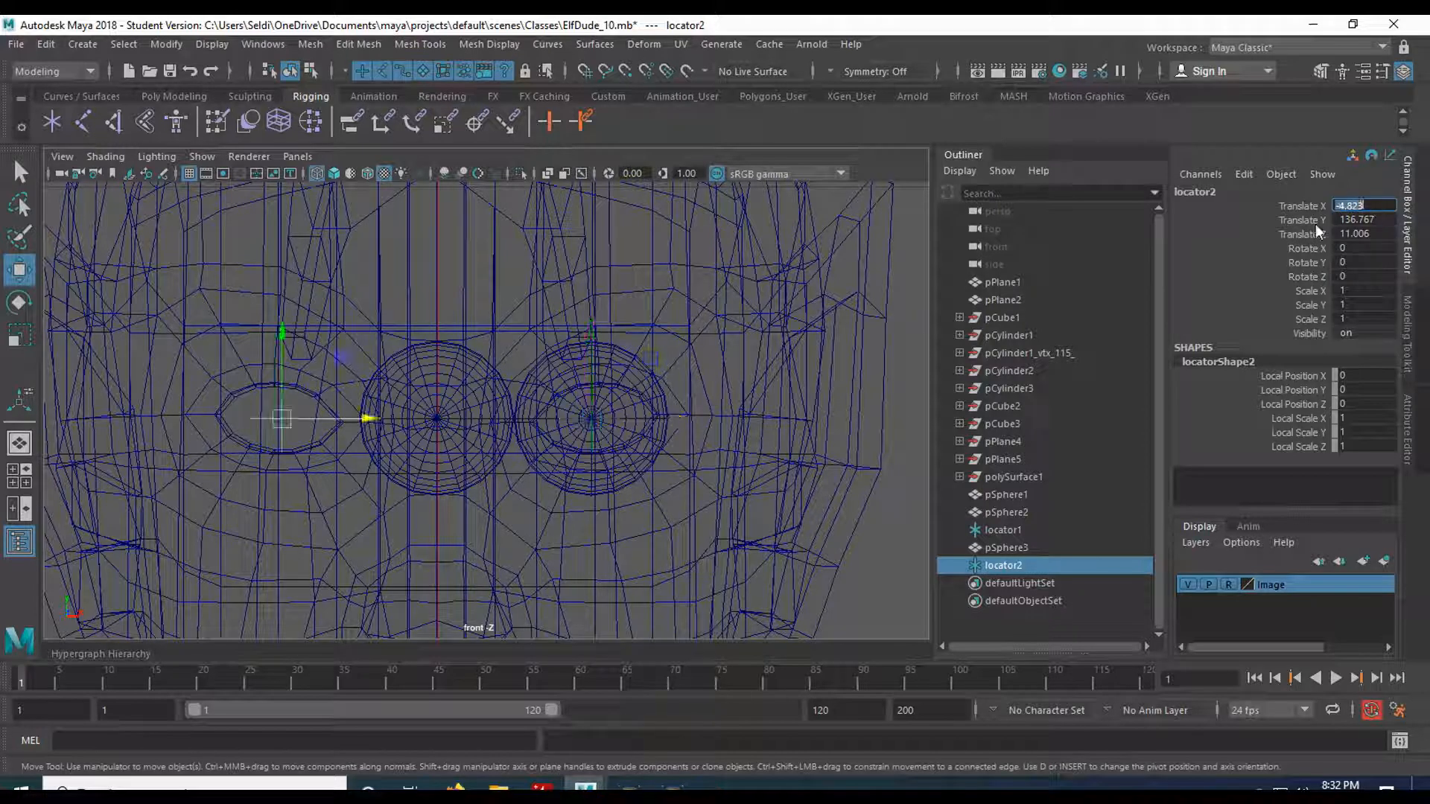
- Snap the duplicated eyeball along X to the mirrored locator in the empty eye socket, at -9.646 in Translate X
left_click(477, 415)
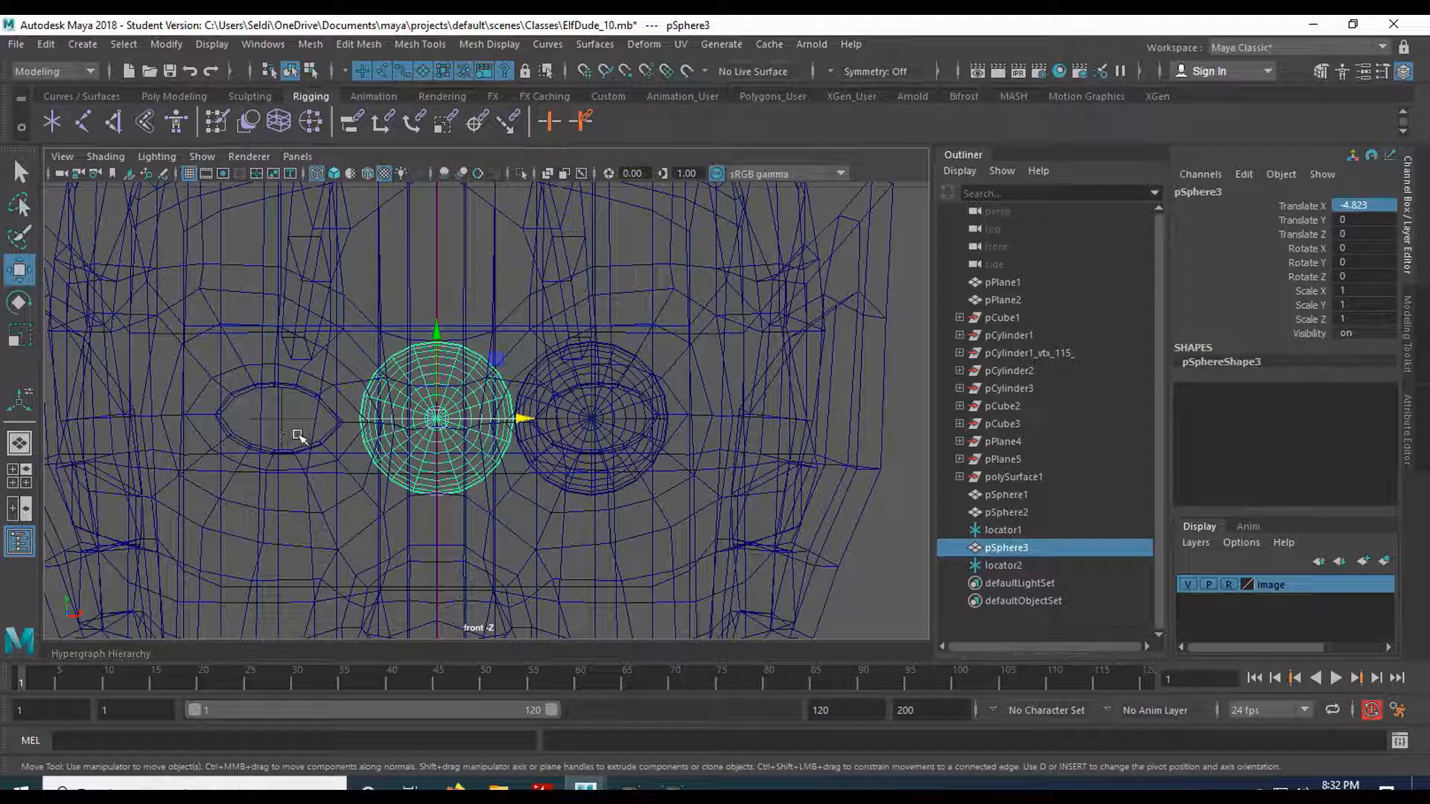
key("v")
left_click_drag(520, 420, 290, 428)
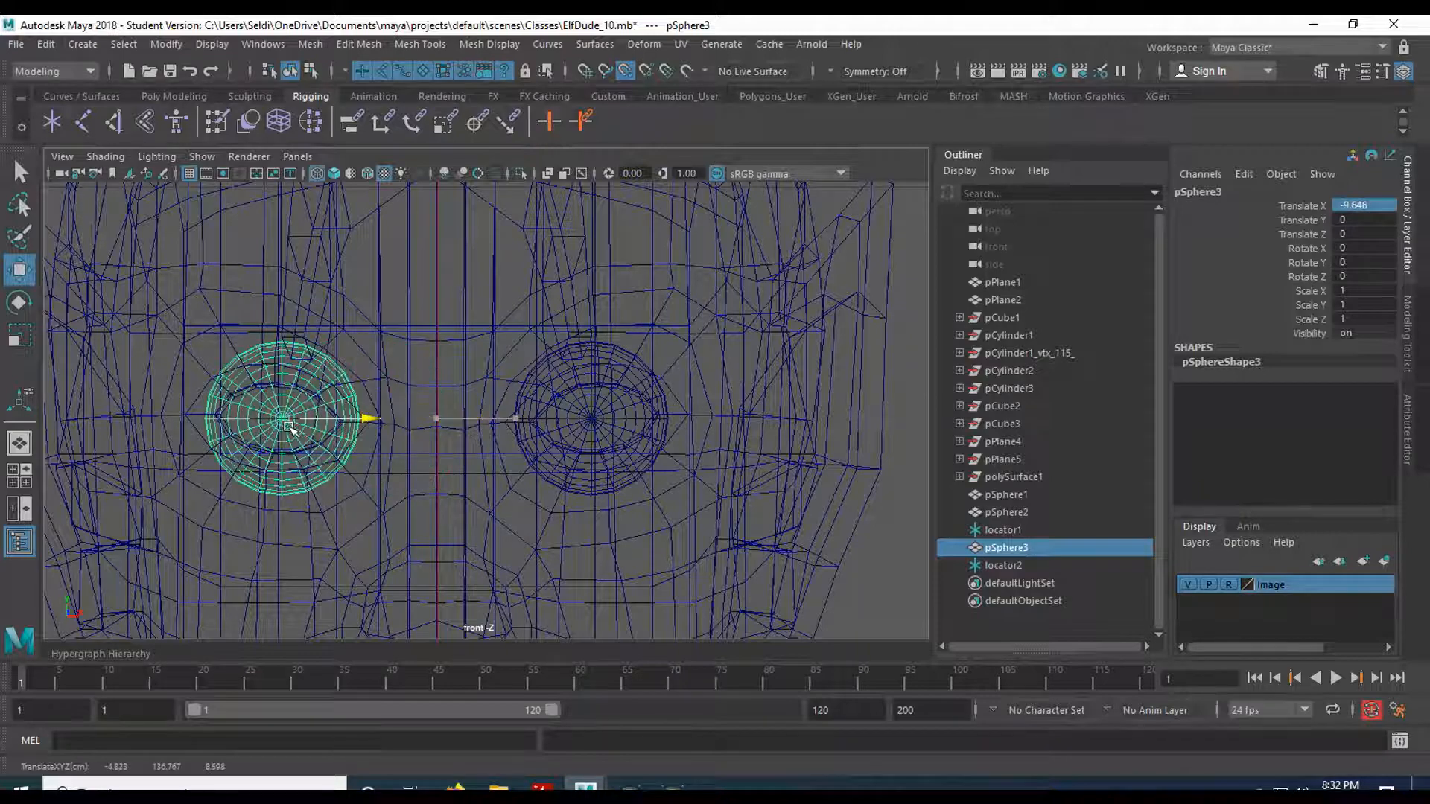
- Examine the fit of both eyeballs and their locators in the eye sockets up close in the perspective view
key("space")
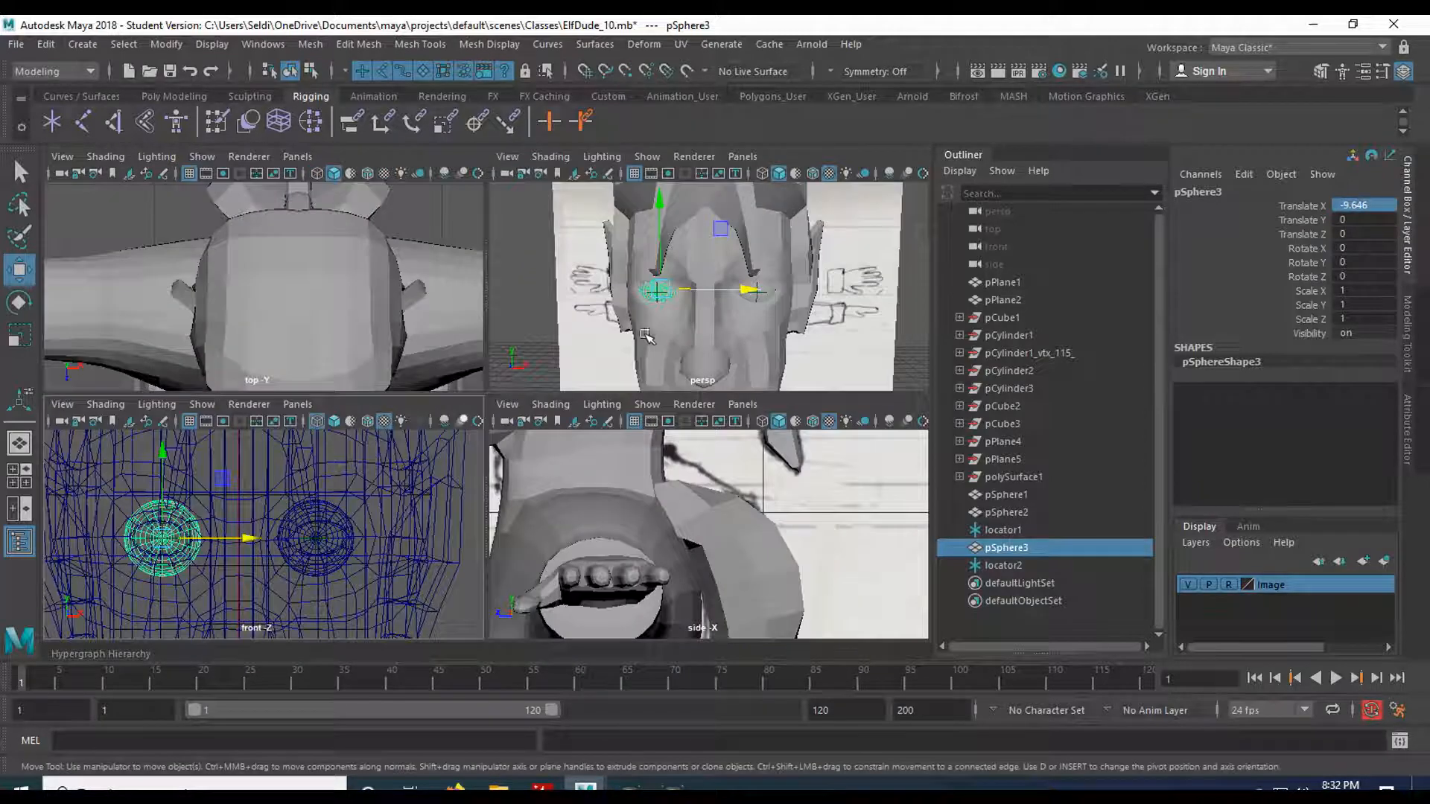
key("space")
scroll(544, 405, "up", 8)
scroll(485, 431, "down", 3)
key("f")
left_click_drag(504, 441, 313, 431, "alt")
middle_click_drag(313, 431, 389, 405, "alt")
right_click_drag(389, 405, 431, 409, "alt")
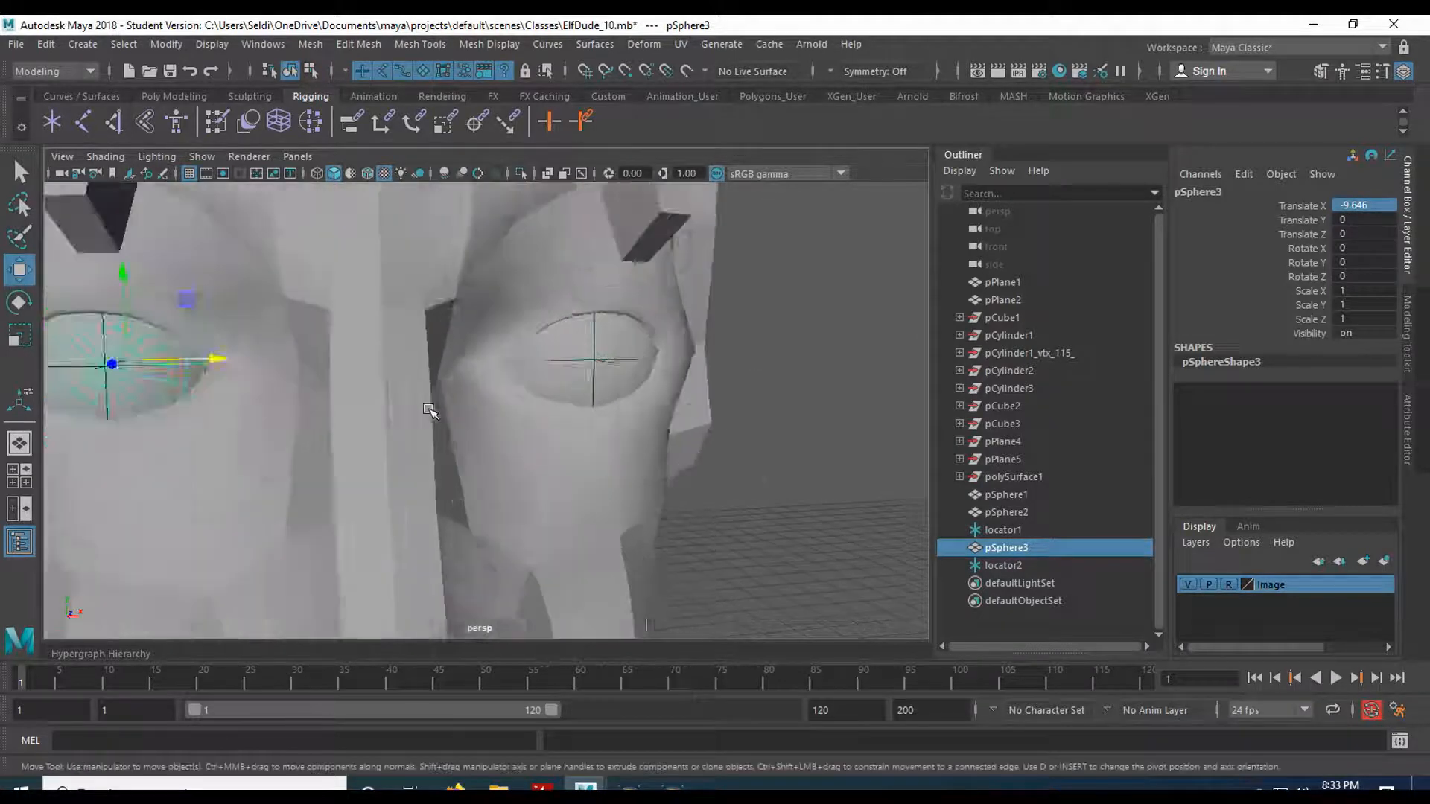
middle_click_drag(431, 409, 455, 403, "alt")
right_click_drag(455, 404, 432, 406, "alt")
left_click_drag(432, 406, 464, 418, "alt")
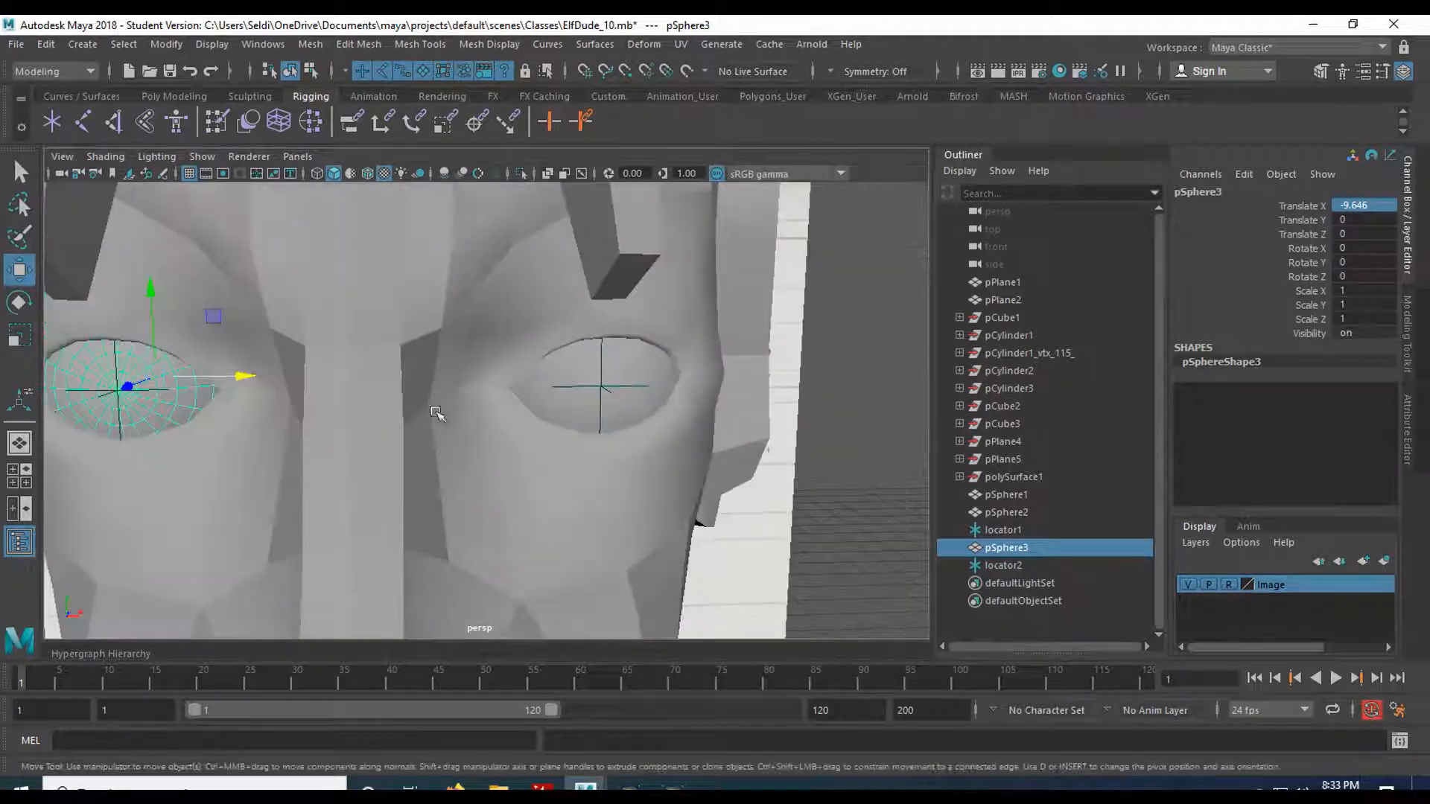
- Delete both locators from the eyes
left_click(119, 430)
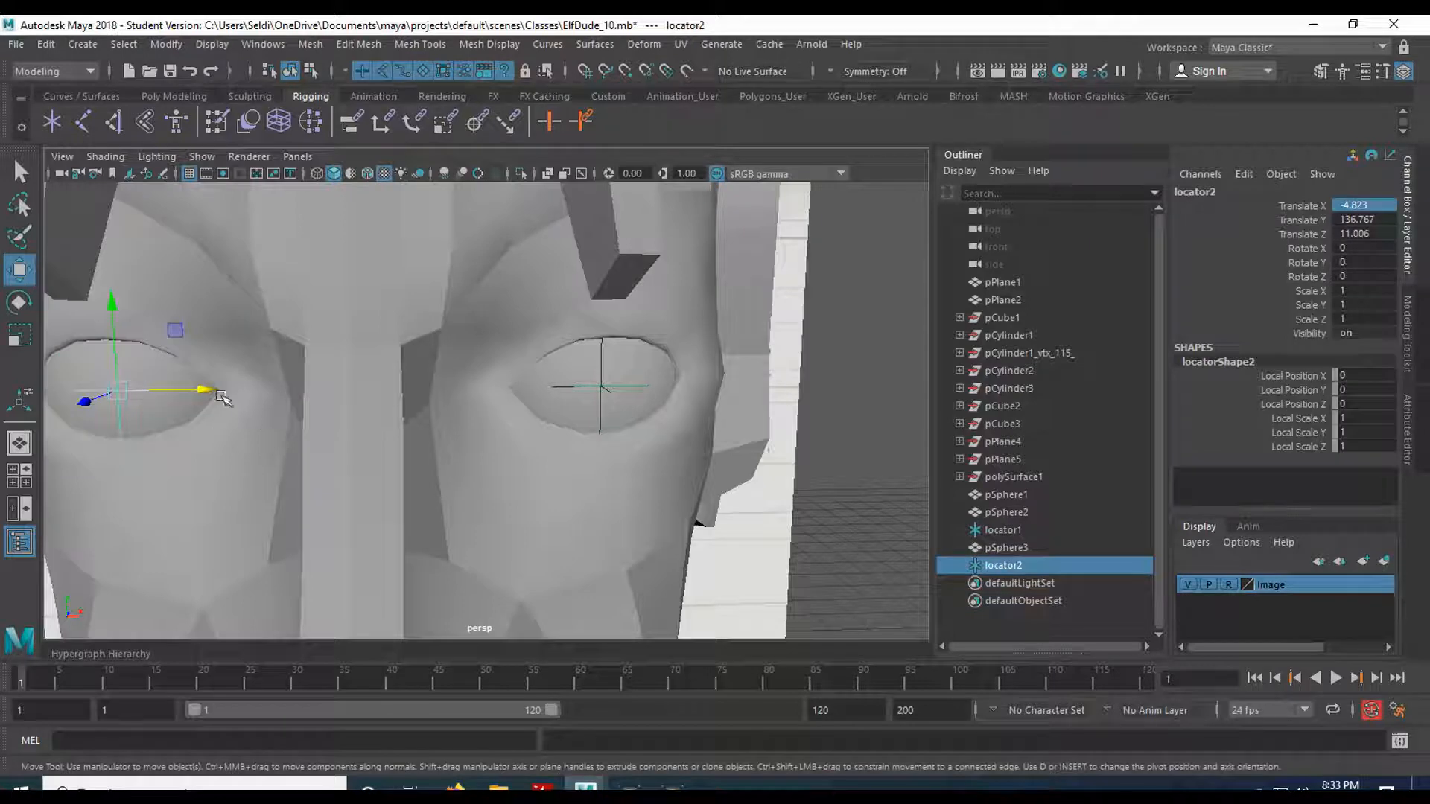
key("Delete")
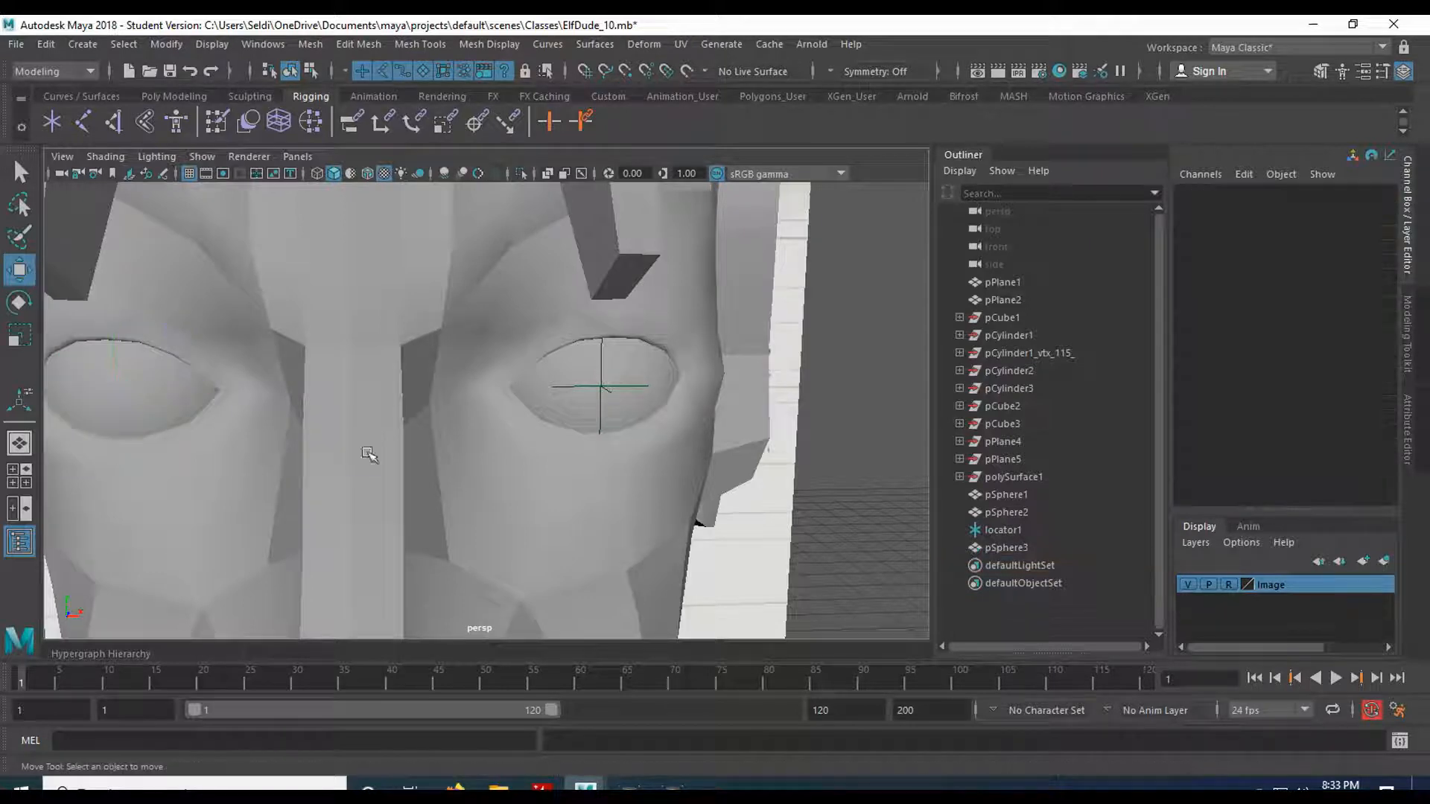
left_click(604, 386)
key("Delete")
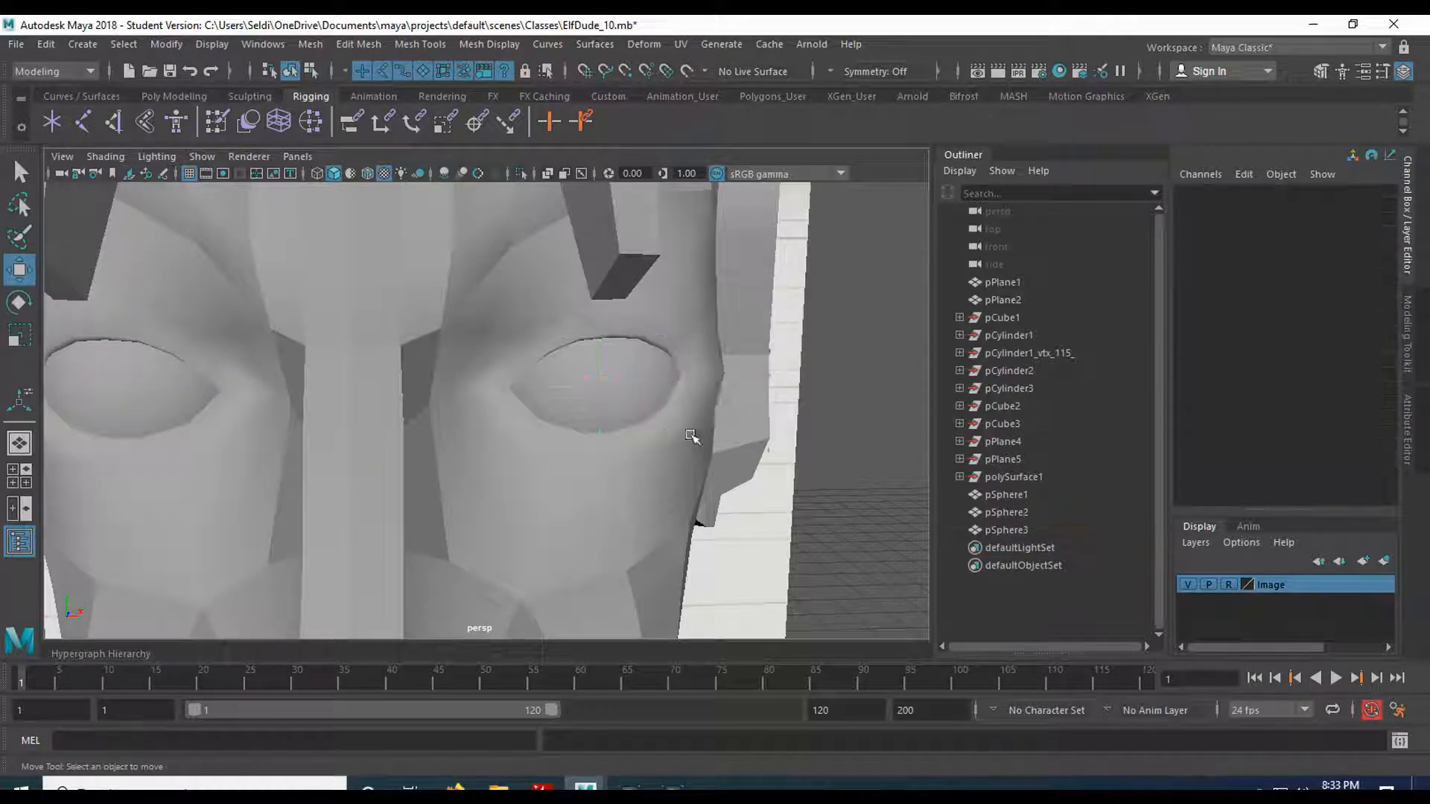
- Show the whole character in perspective and save the scene as a new version named ElfDude_11.mb
scroll(693, 440, "down", 6)
left_click_drag(669, 490, 469, 381, "alt")
scroll(454, 377, "down", 5)
left_click(16, 44)
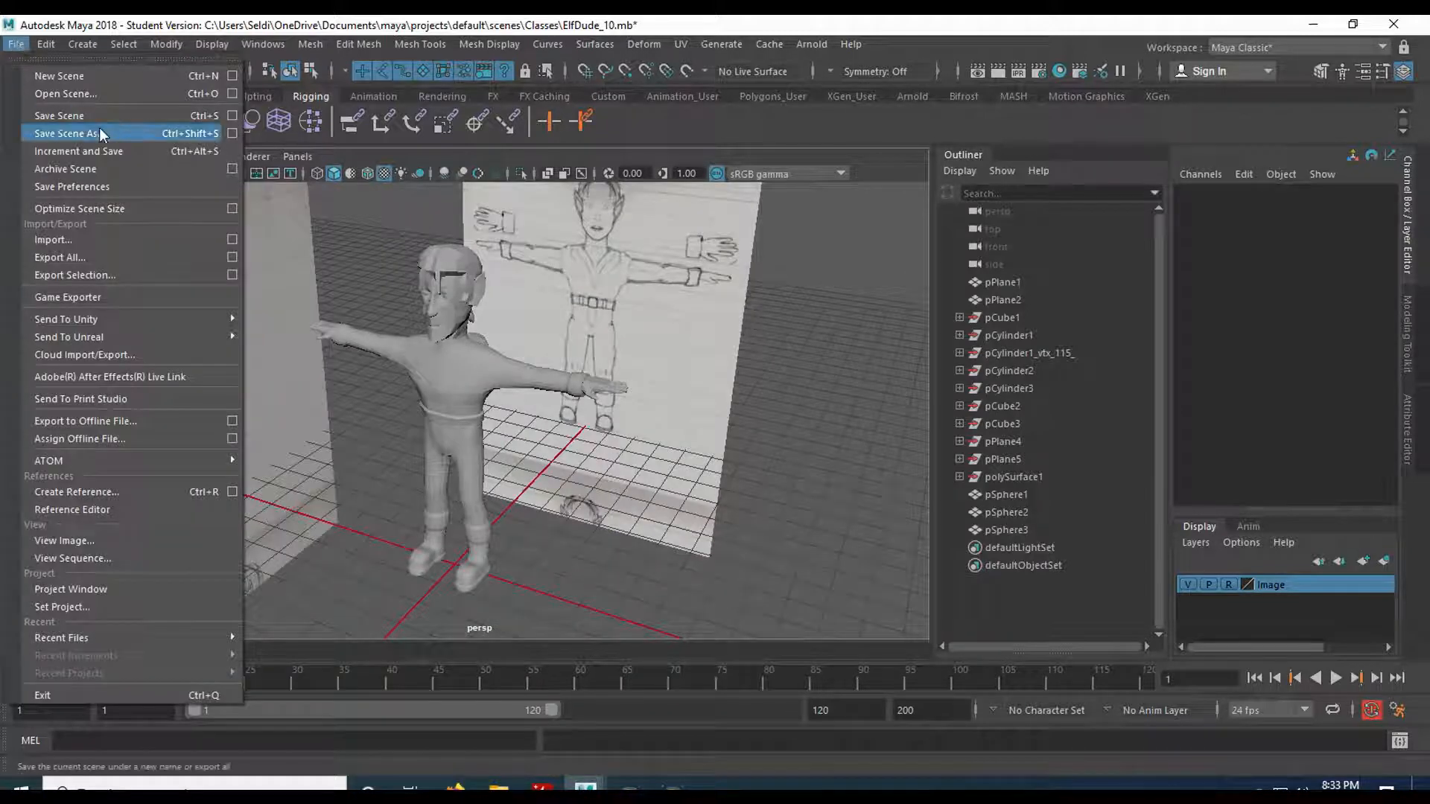
left_click(89, 132)
left_click(1041, 630)
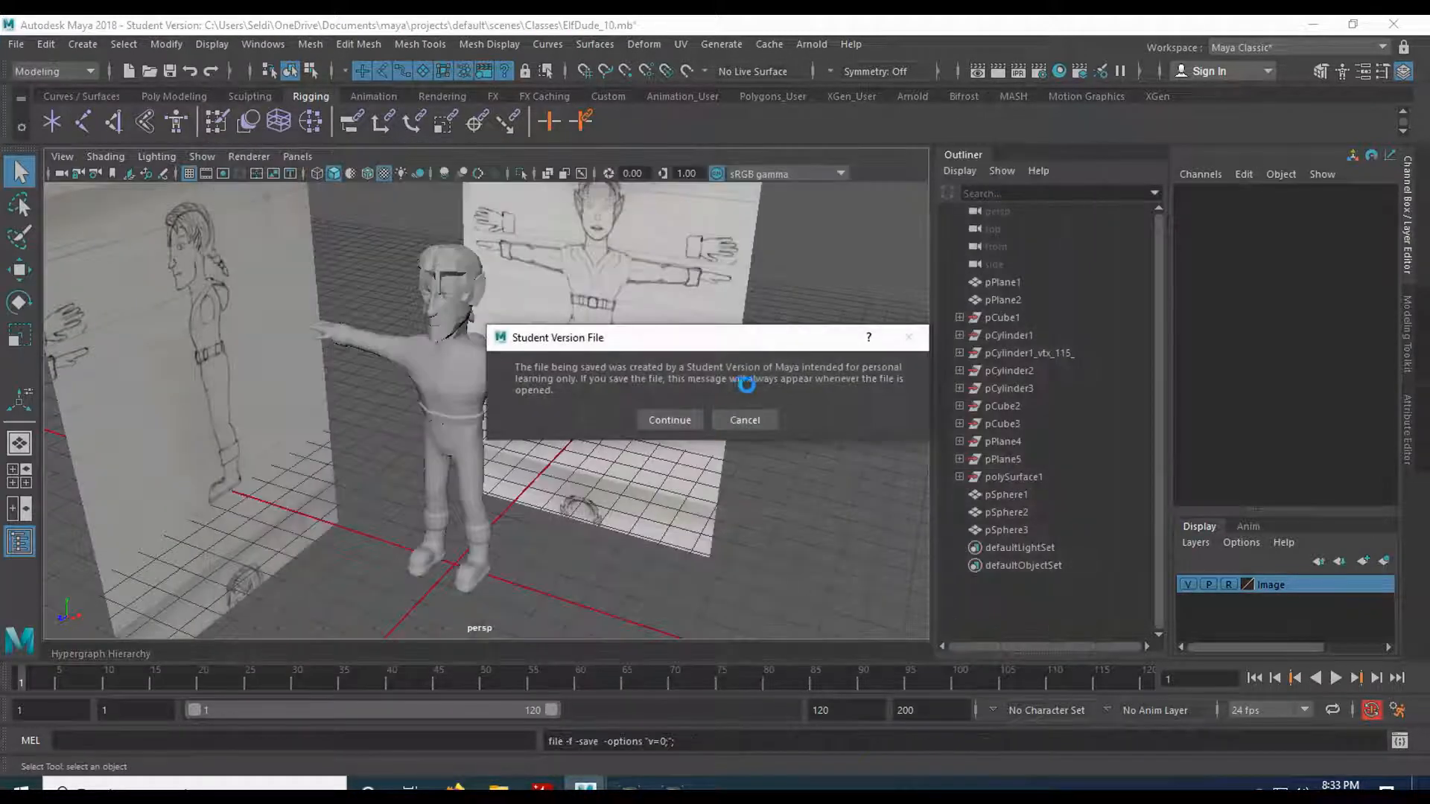
left_click(664, 418)
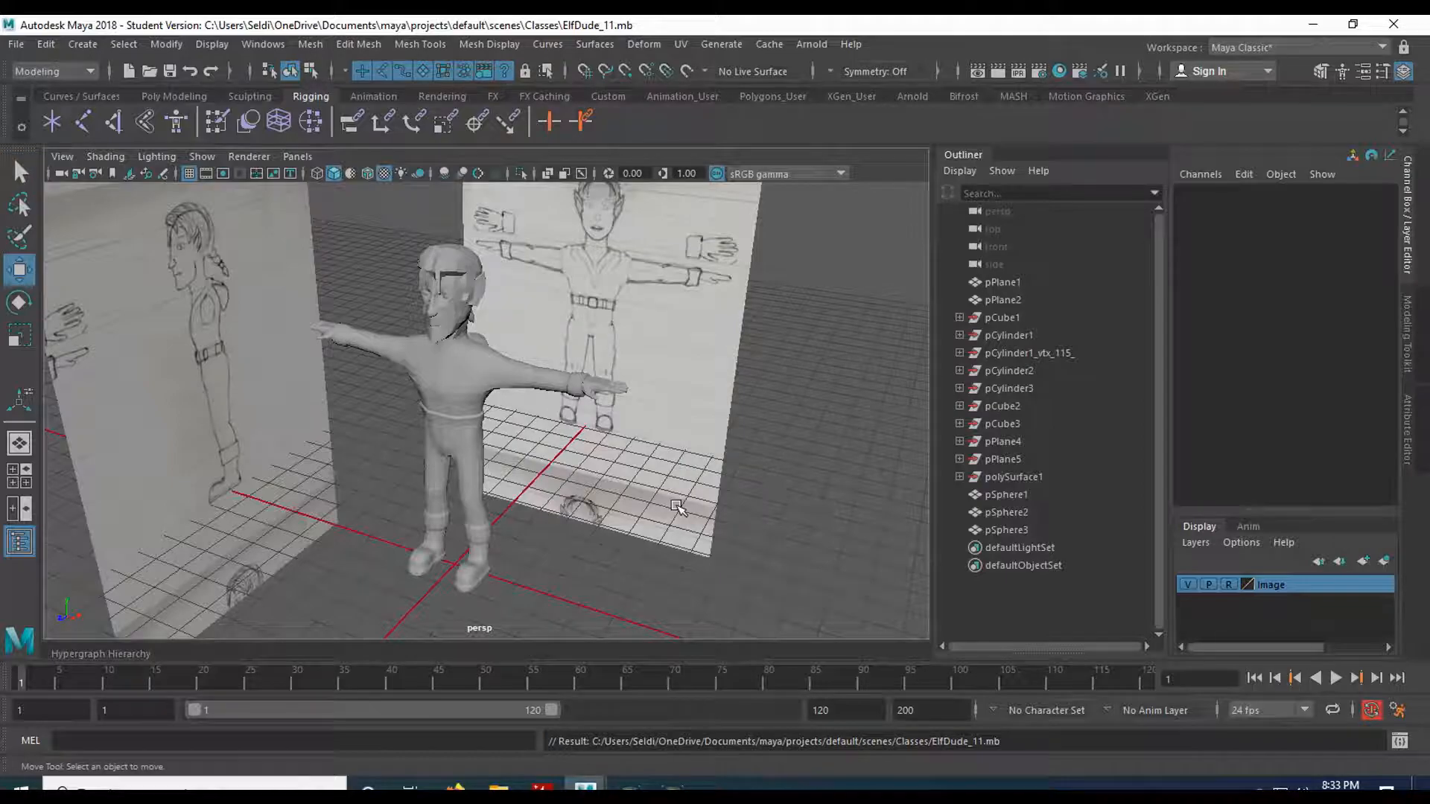